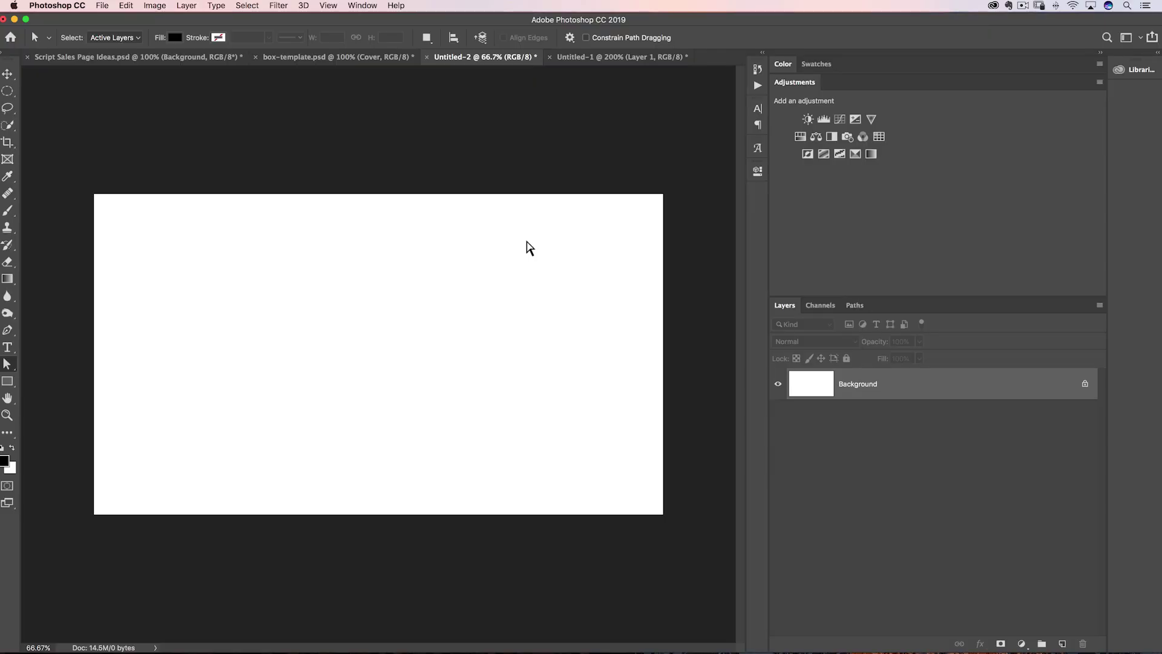
Review the New Document and Image Size settings, closing both without changes.
{"action": "left_click", "coordinate": [103, 6]}
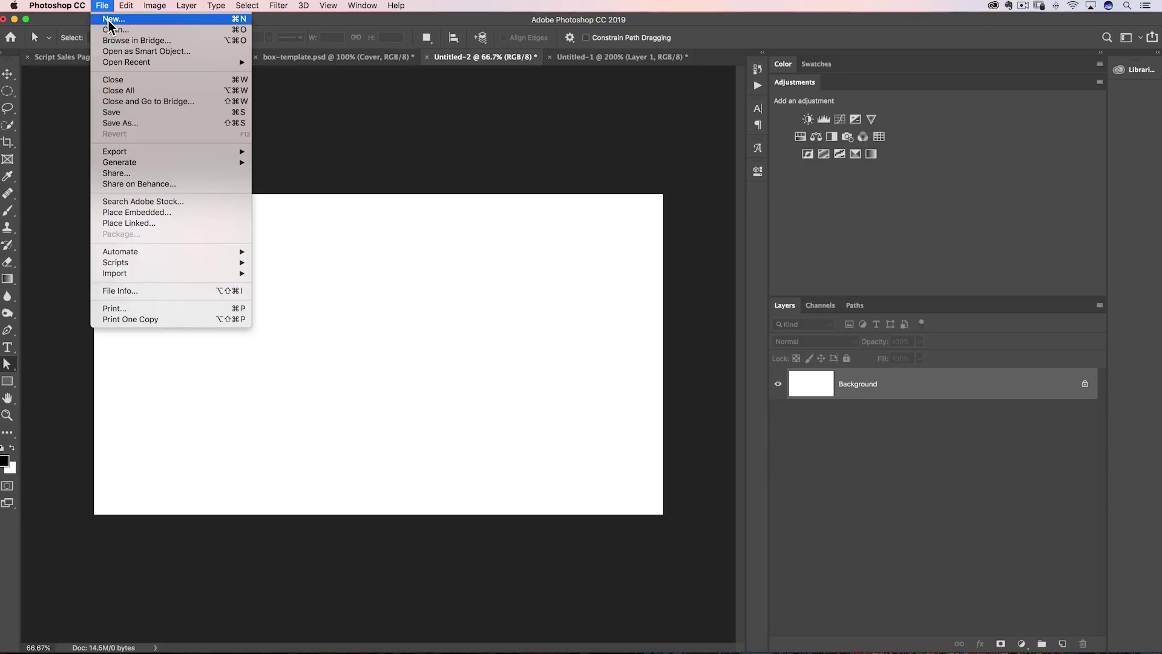
{"action": "left_click", "coordinate": [109, 20]}
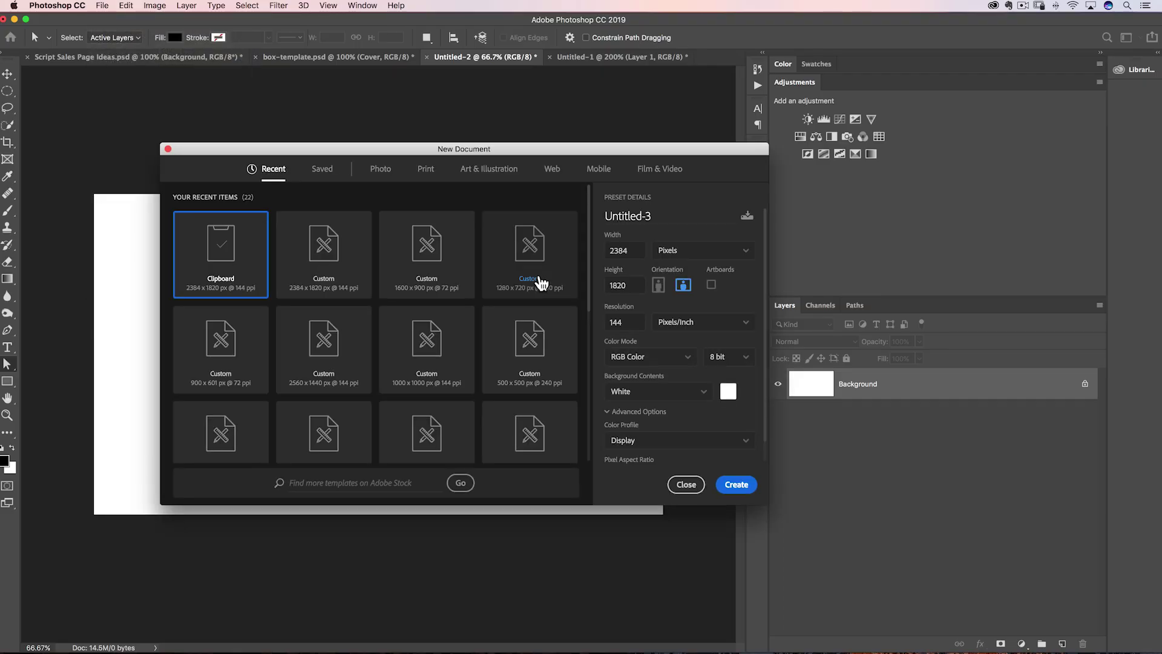
{"action": "left_click", "coordinate": [684, 484]}
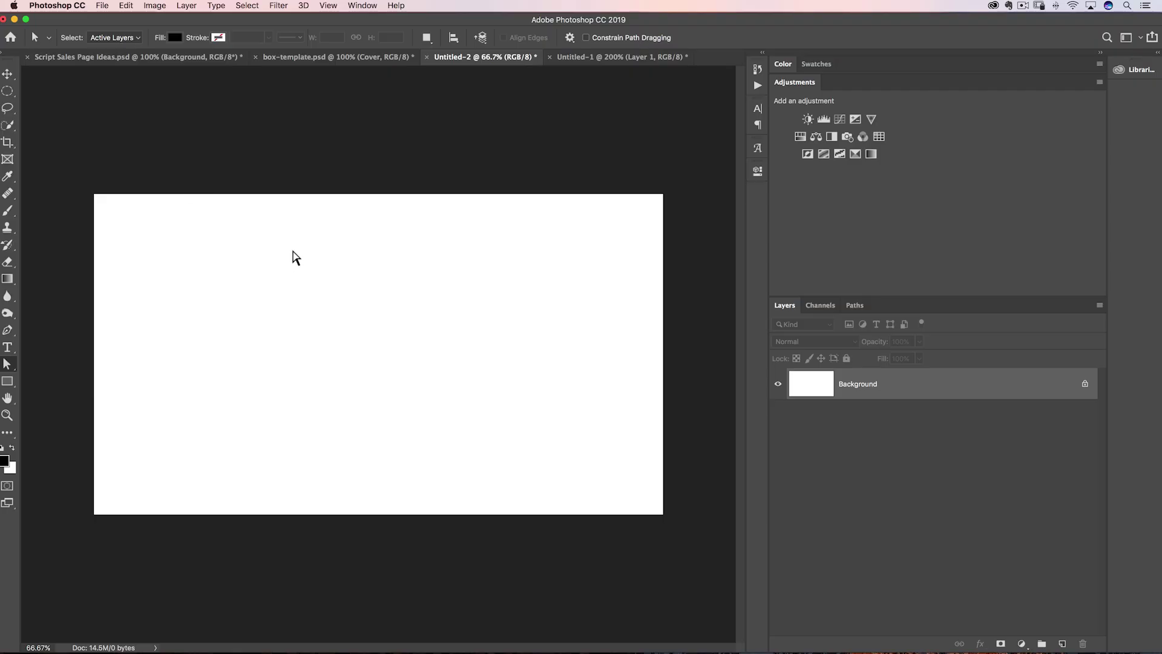
{"action": "key", "text": "super+alt+i"}
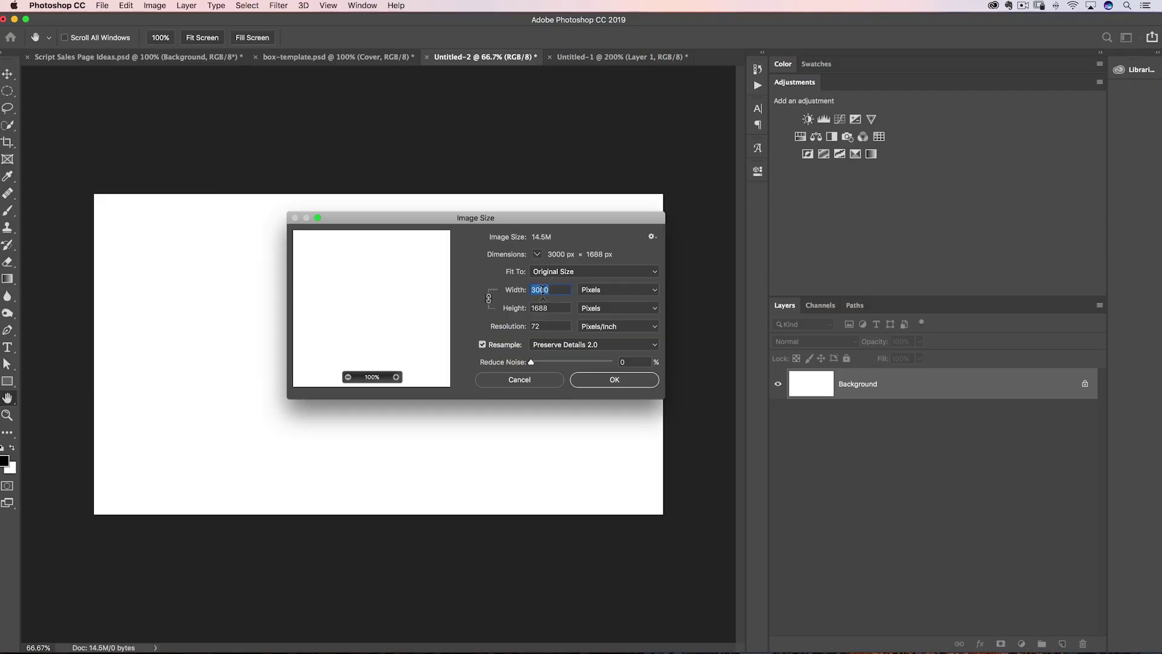
{"action": "left_click", "coordinate": [486, 383]}
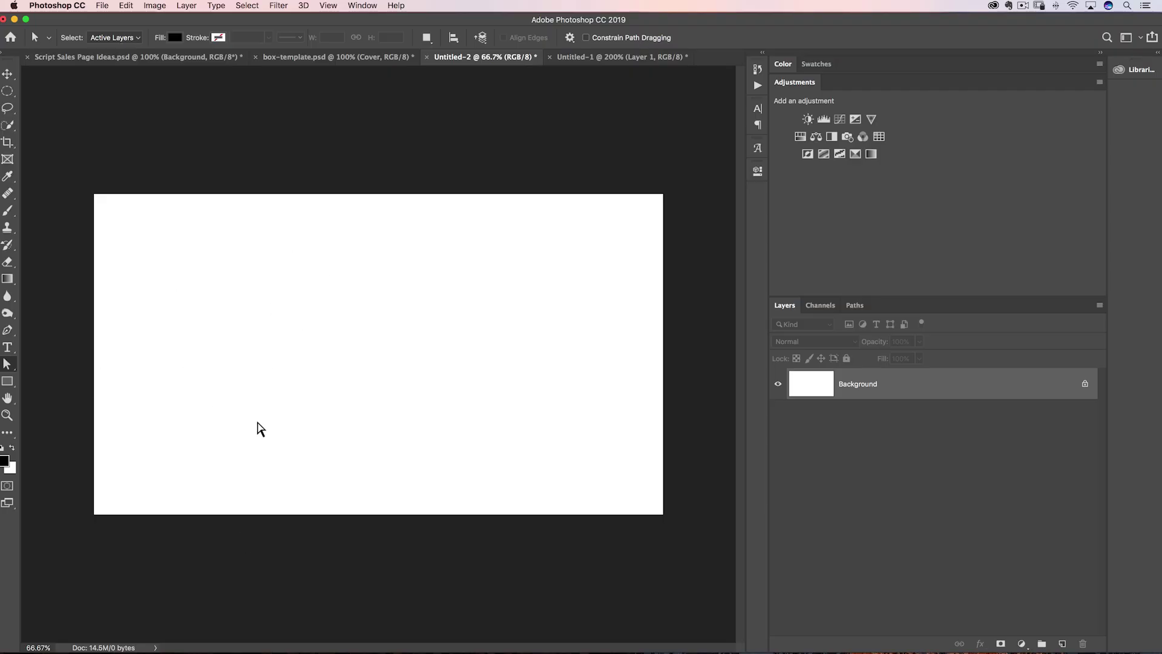
Choose the Horizontal Type Tool, then bring Safari with Adobe Fonts to the front.
{"action": "left_click", "coordinate": [9, 349]}
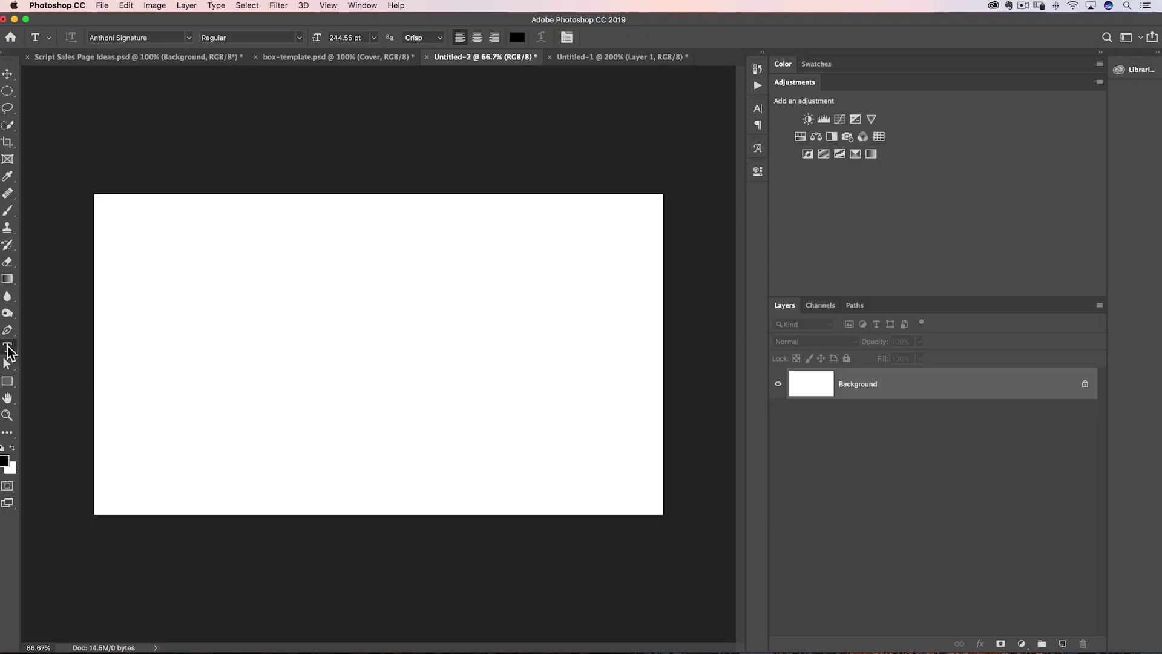
{"action": "left_click_drag", "start_coordinate": [8, 346], "coordinate": [61, 342]}
{"action": "key", "text": "super+Tab"}
{"action": "key", "text": "super+Tab"}
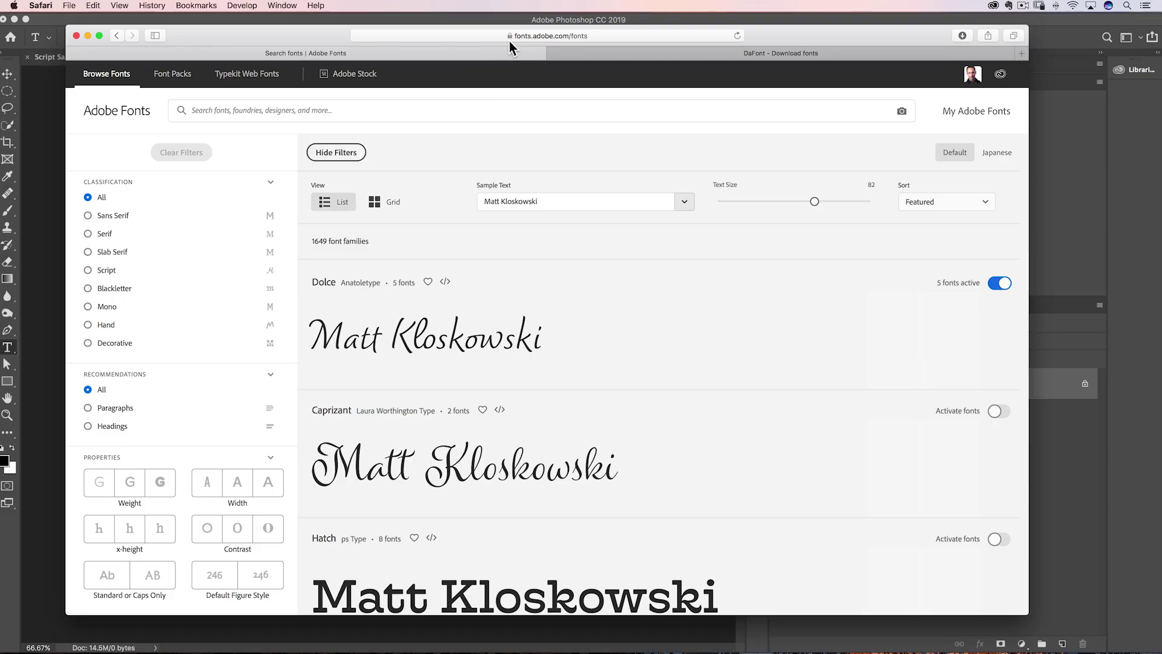
Browse the Adobe Fonts script previews and activate the Caprizant font.
{"action": "scroll", "coordinate": [706, 382], "scroll_direction": "down", "scroll_amount": 2}
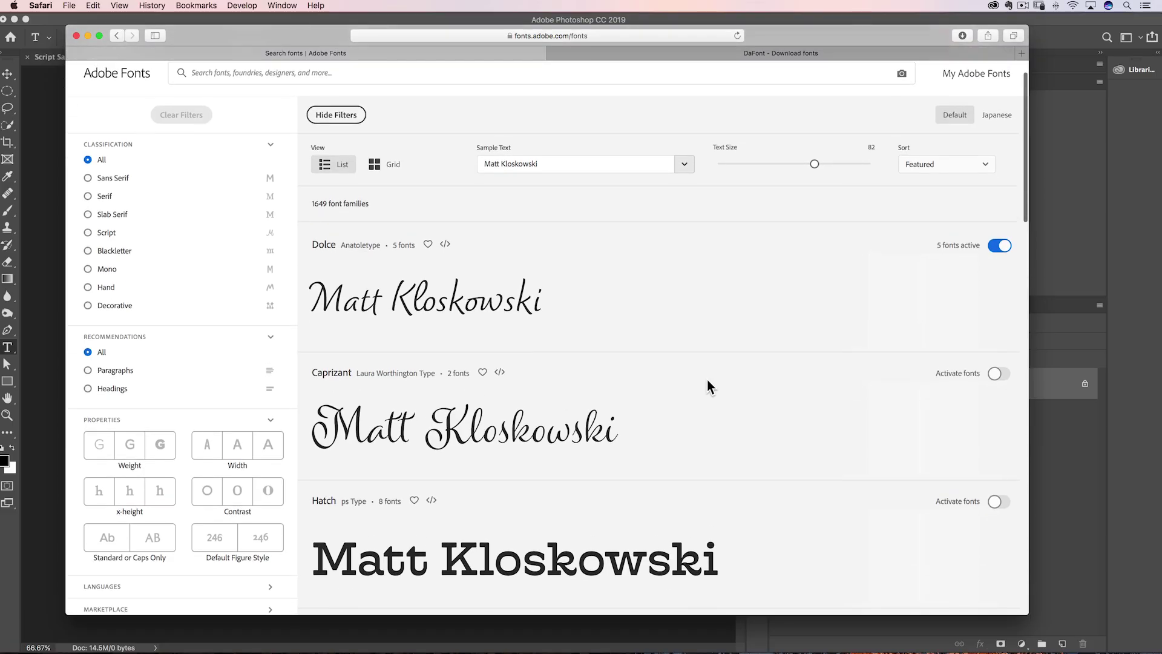
{"action": "scroll", "coordinate": [707, 379], "scroll_direction": "up", "scroll_amount": 2}
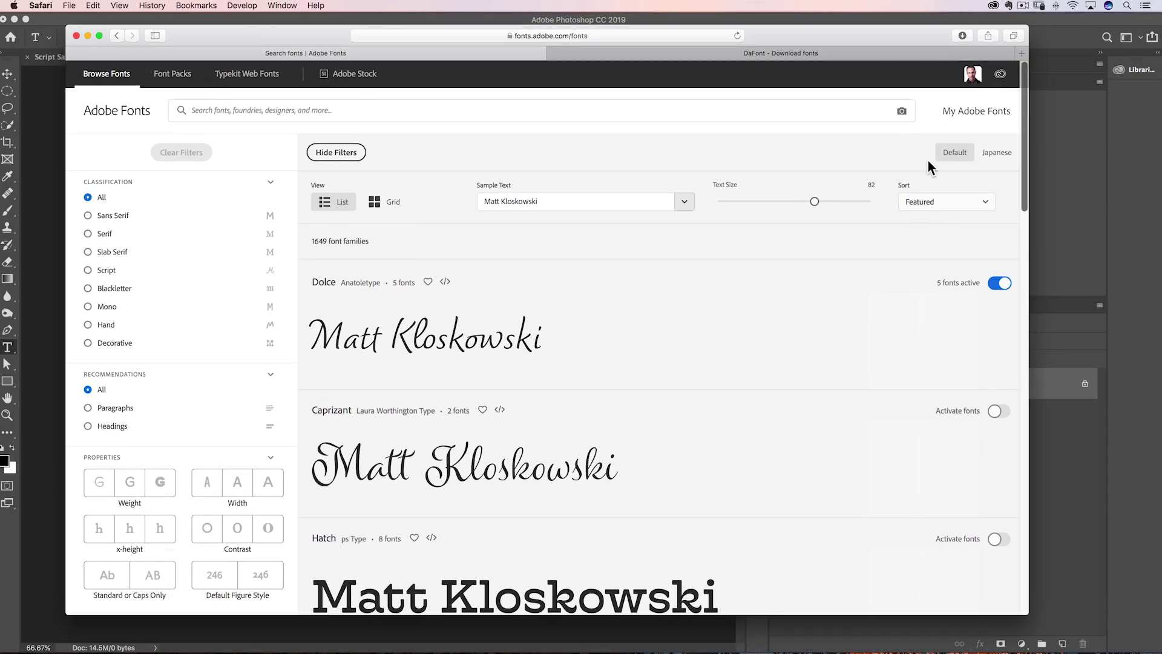
{"action": "scroll", "coordinate": [913, 298], "scroll_direction": "down", "scroll_amount": 5}
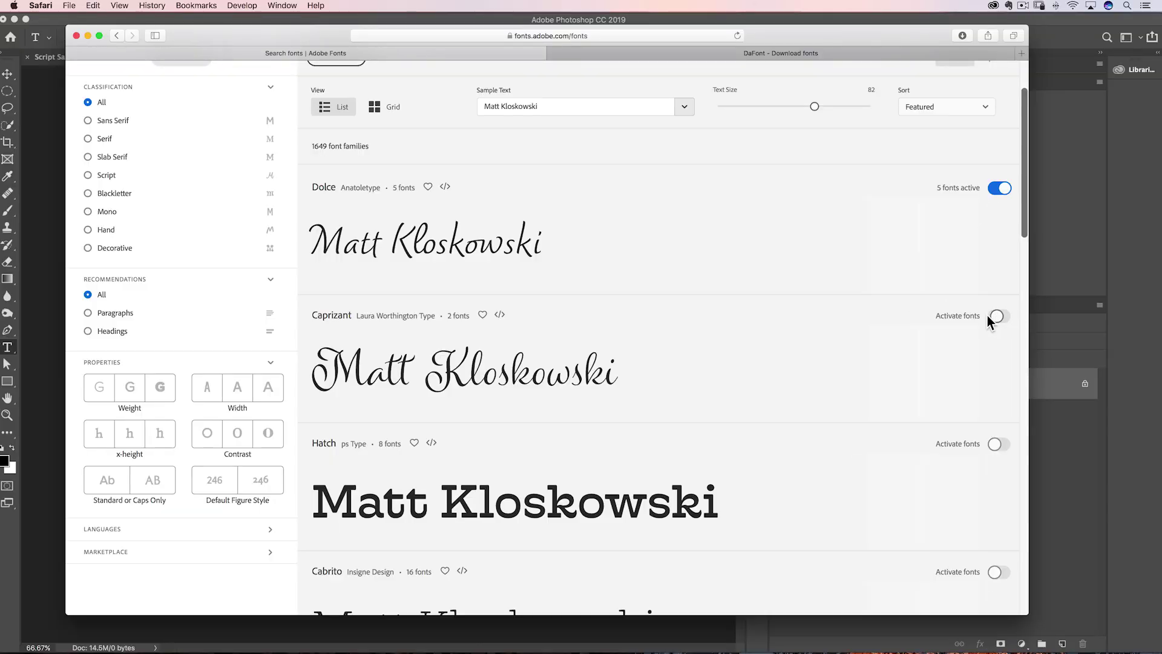
{"action": "left_click", "coordinate": [998, 309]}
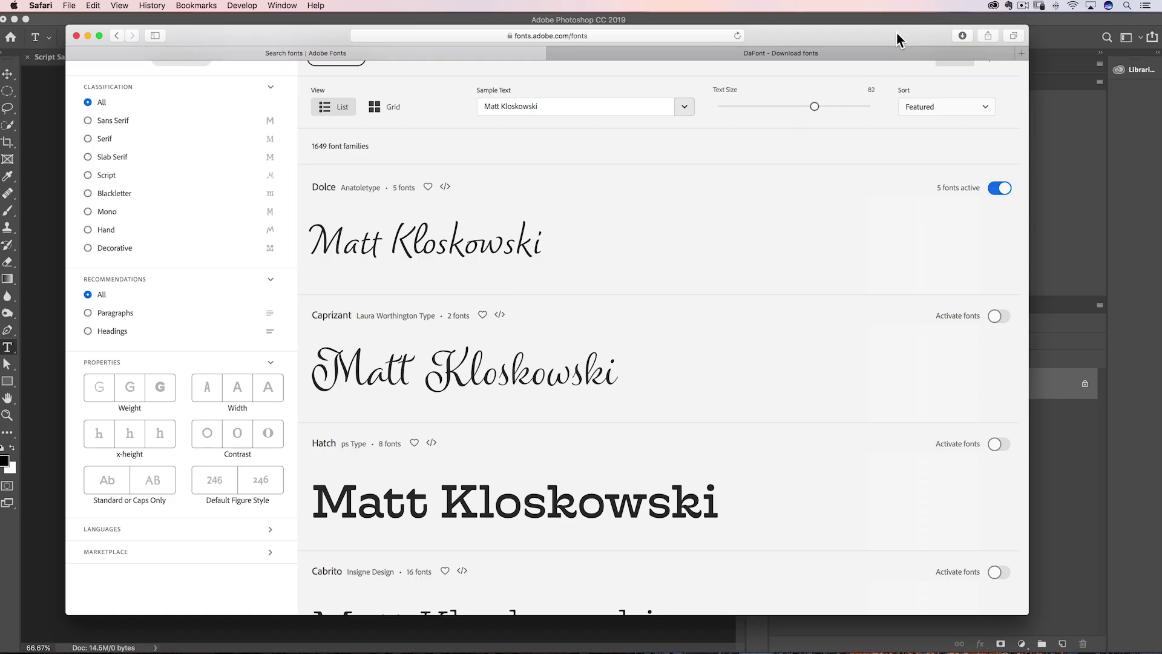
Check the active fonts list in the Creative Cloud panel, then close the panel.
{"action": "left_click_drag", "start_coordinate": [900, 40], "coordinate": [908, 52]}
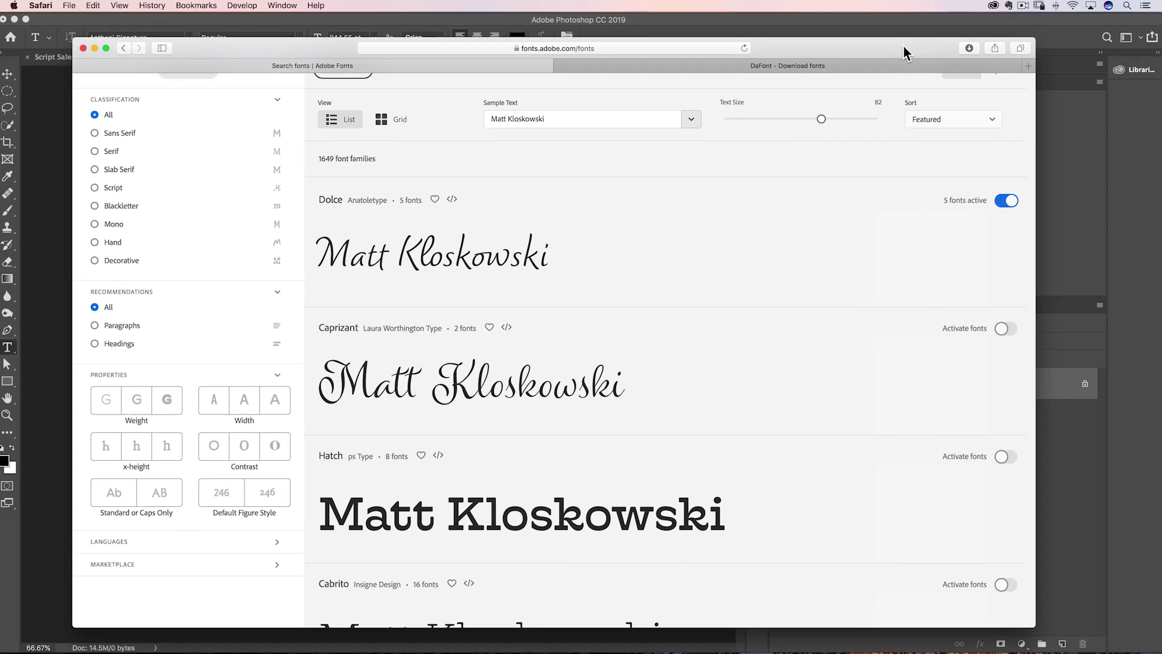
{"action": "left_click", "coordinate": [993, 6]}
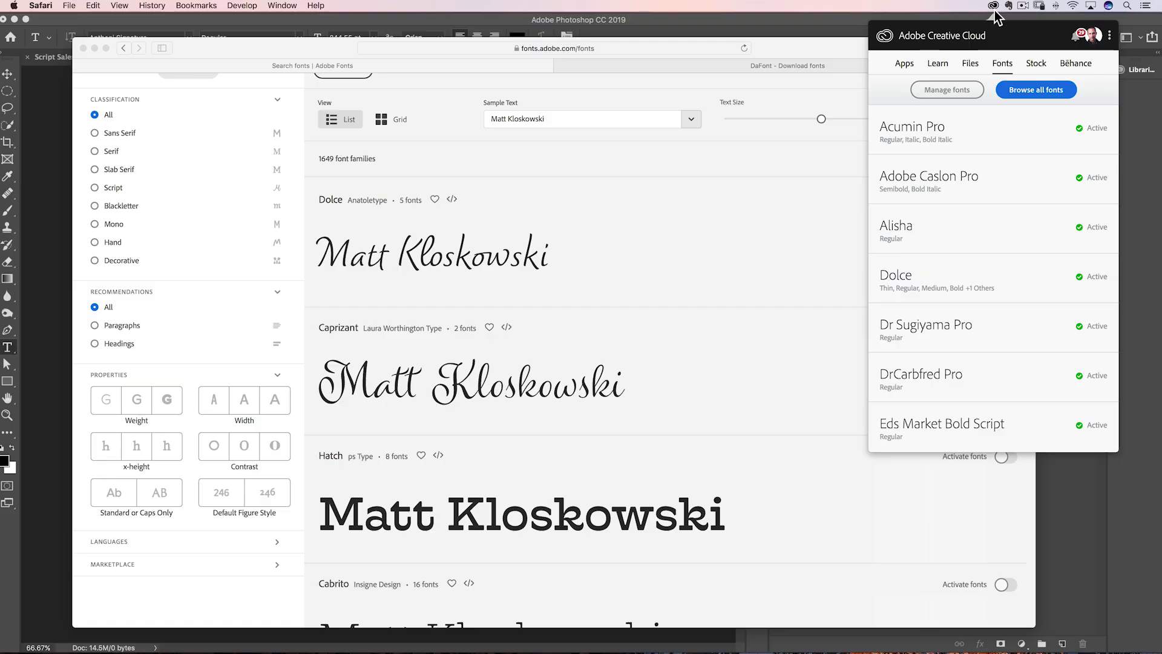
{"action": "left_click", "coordinate": [904, 62]}
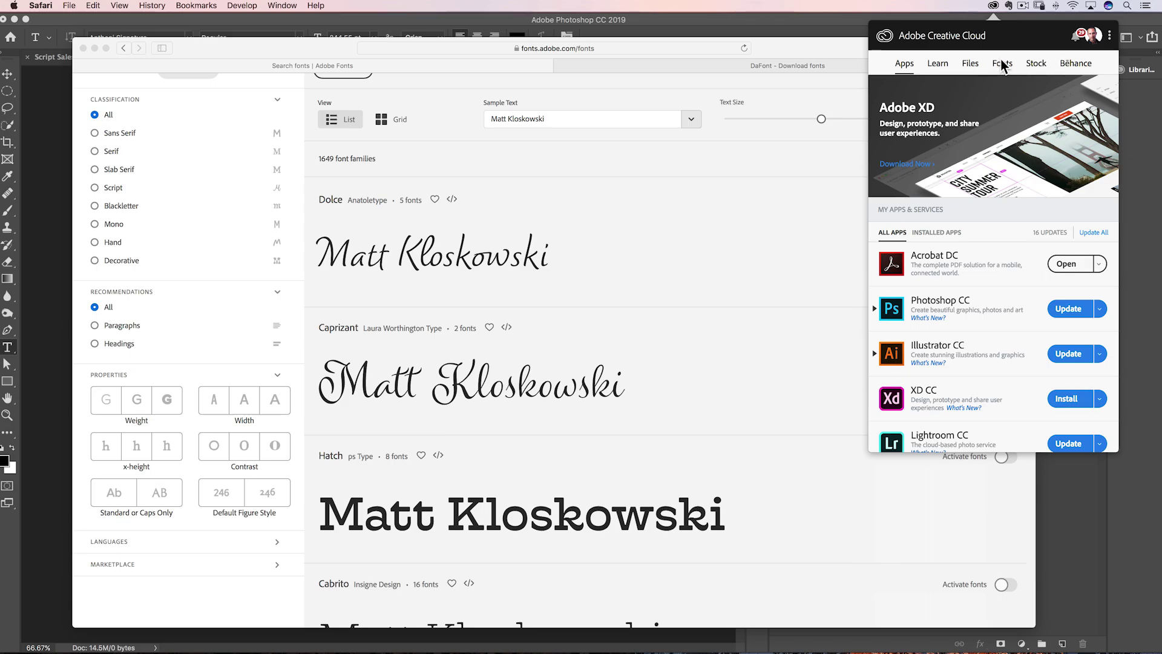
{"action": "left_click", "coordinate": [1002, 62]}
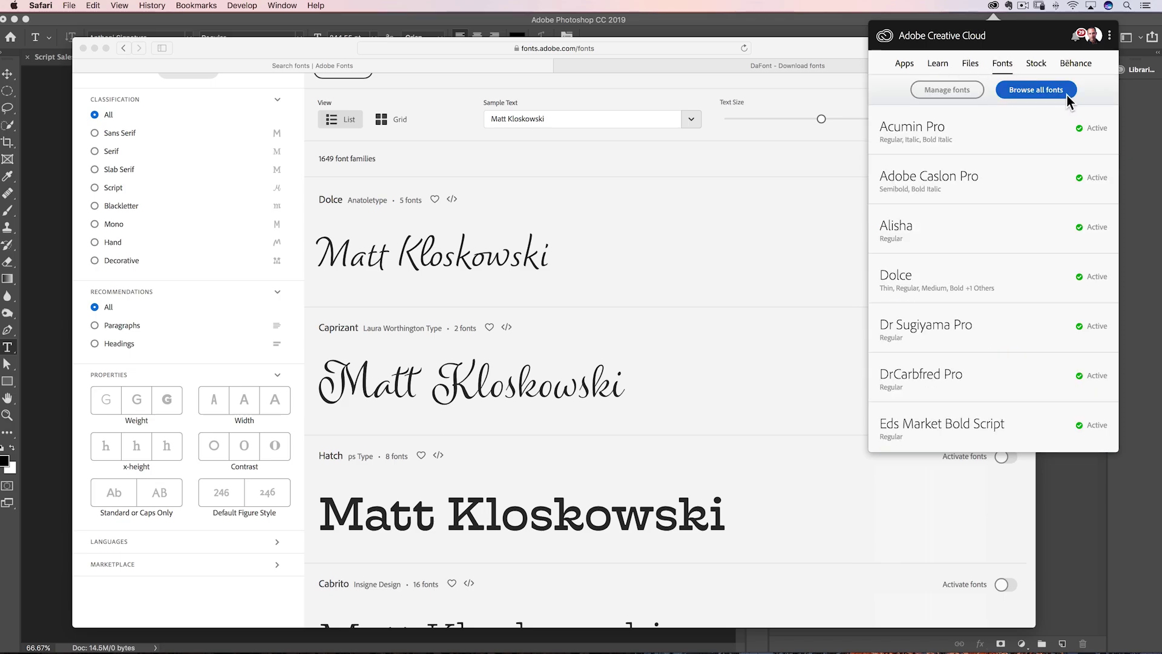
{"action": "left_click", "coordinate": [741, 289]}
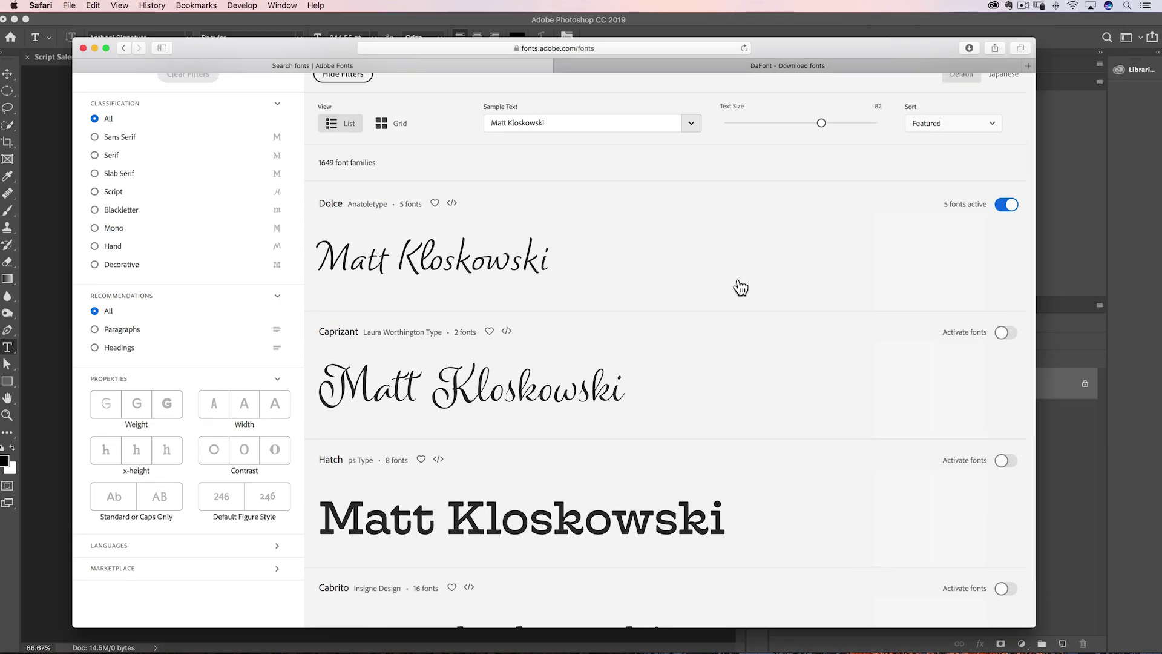
Scroll through the Adobe Fonts list again, then switch to the DaFont tab.
{"action": "scroll", "coordinate": [740, 288], "scroll_direction": "up", "scroll_amount": 3}
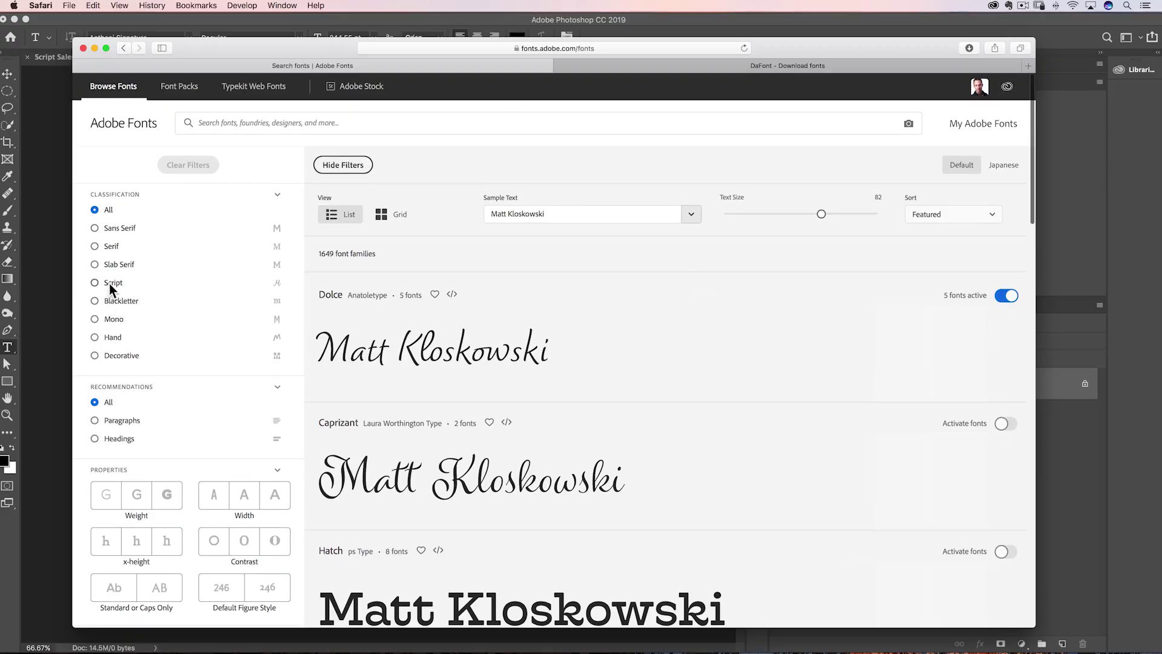
{"action": "scroll", "coordinate": [460, 445], "scroll_direction": "down", "scroll_amount": 1}
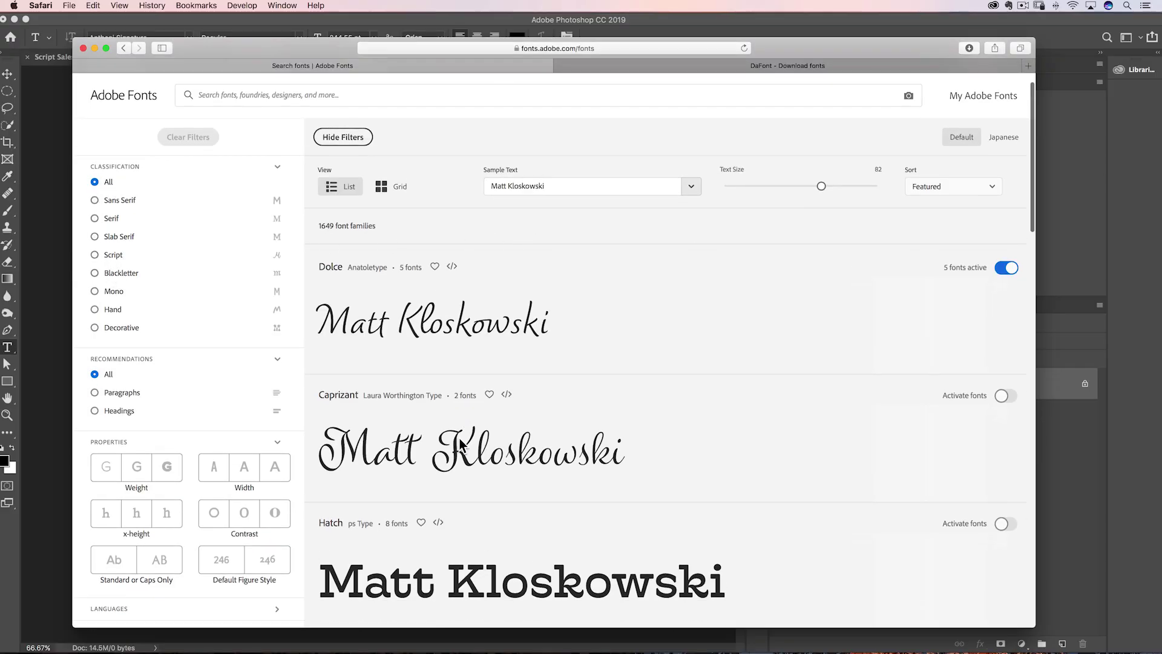
{"action": "scroll", "coordinate": [460, 445], "scroll_direction": "down", "scroll_amount": 5}
{"action": "scroll", "coordinate": [459, 437], "scroll_direction": "up", "scroll_amount": 5}
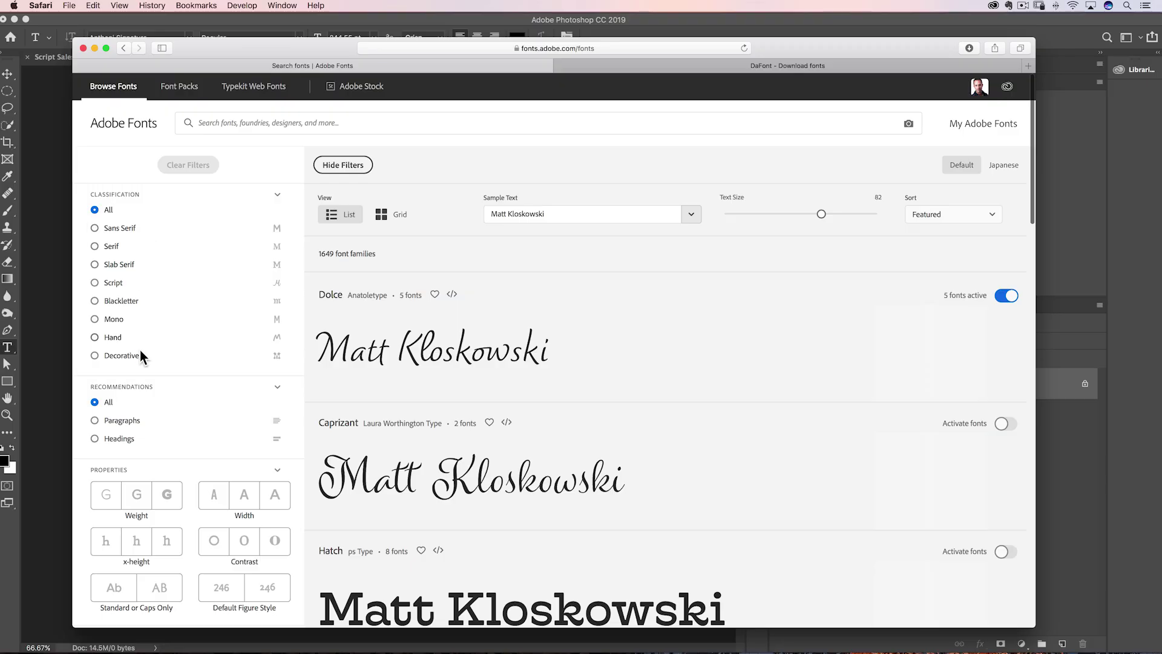
{"action": "left_click", "coordinate": [706, 64]}
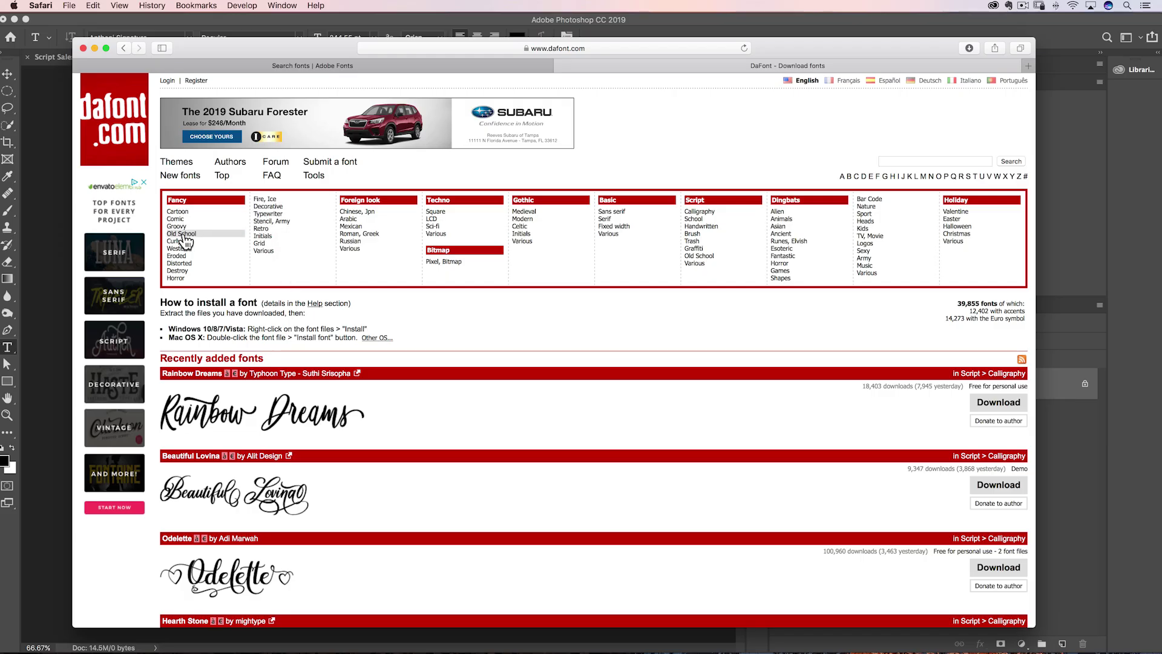
Look over DaFont's theme categories and recently added fonts, then return to Photoshop.
{"action": "scroll", "coordinate": [277, 333], "scroll_direction": "down", "scroll_amount": 10}
{"action": "scroll", "coordinate": [279, 338], "scroll_direction": "up", "scroll_amount": 10}
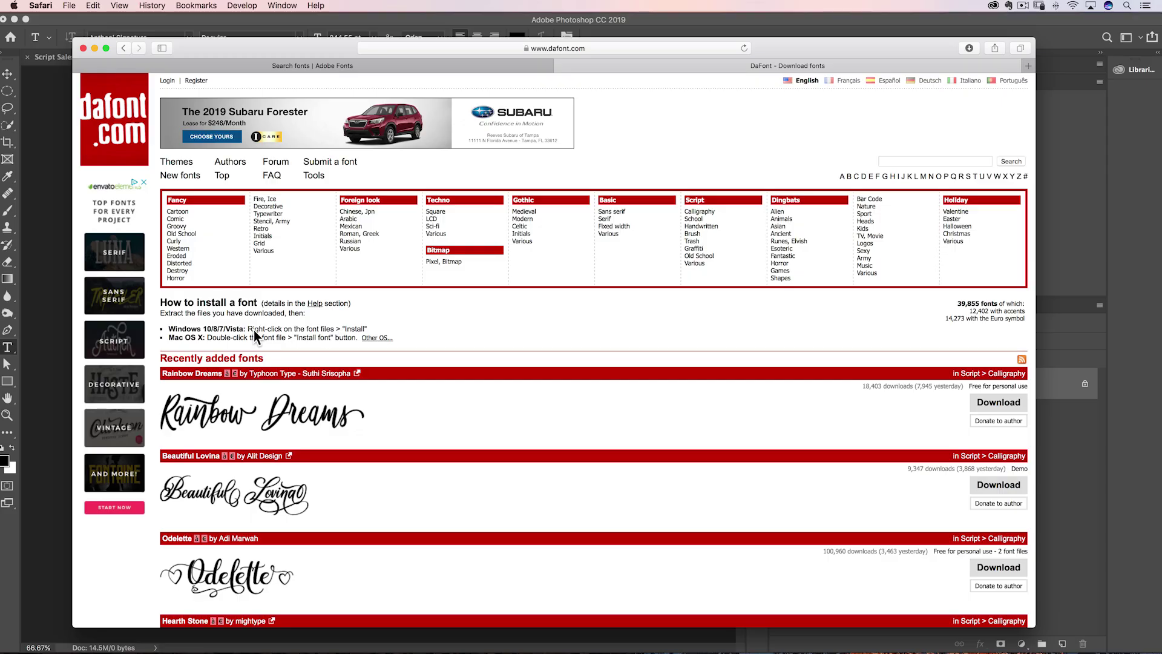
{"action": "key", "text": "super+Tab"}
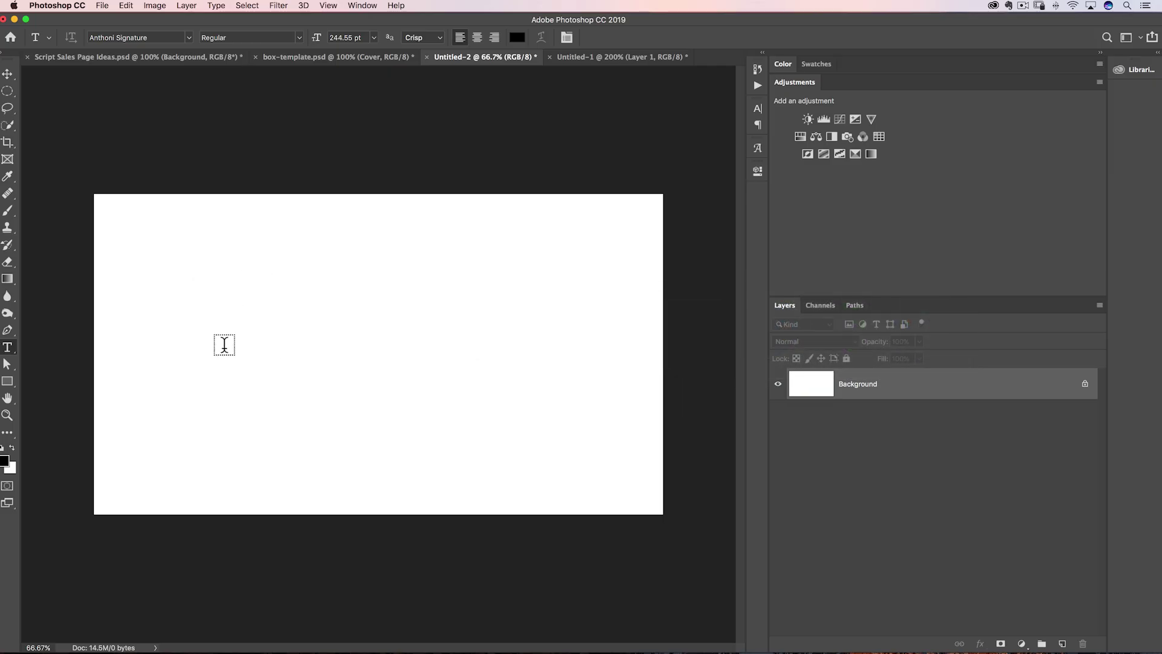
Type the signature name on the canvas in Anthoni Signature and commit the text layer.
{"action": "left_click", "coordinate": [224, 344]}
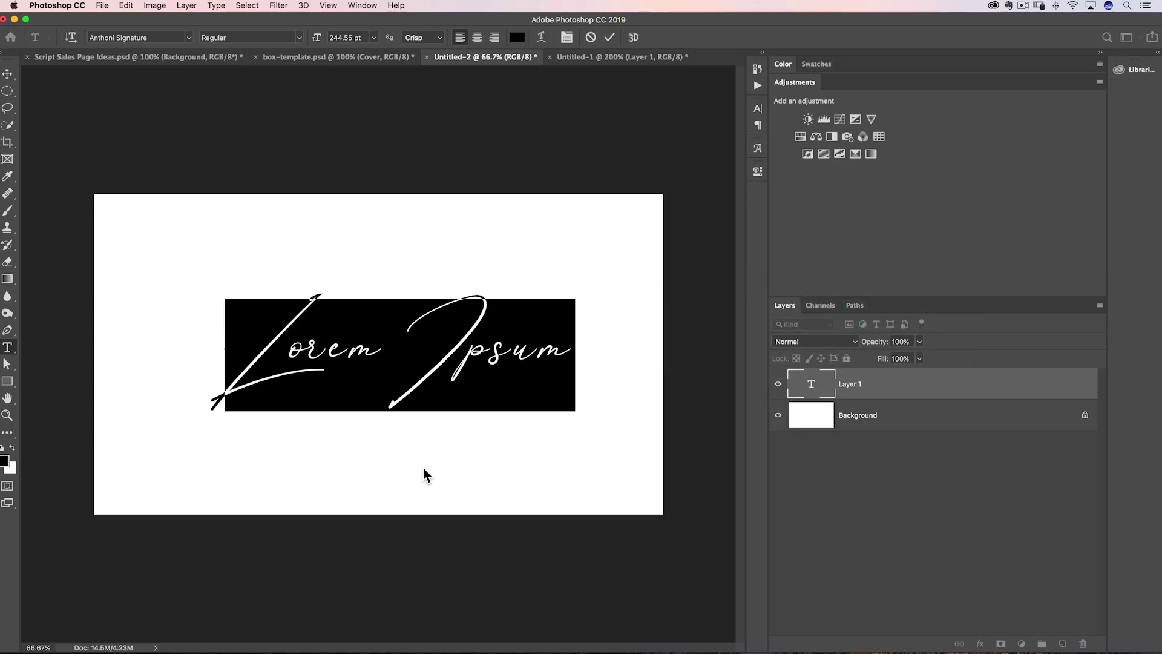
{"action": "left_click", "coordinate": [190, 37]}
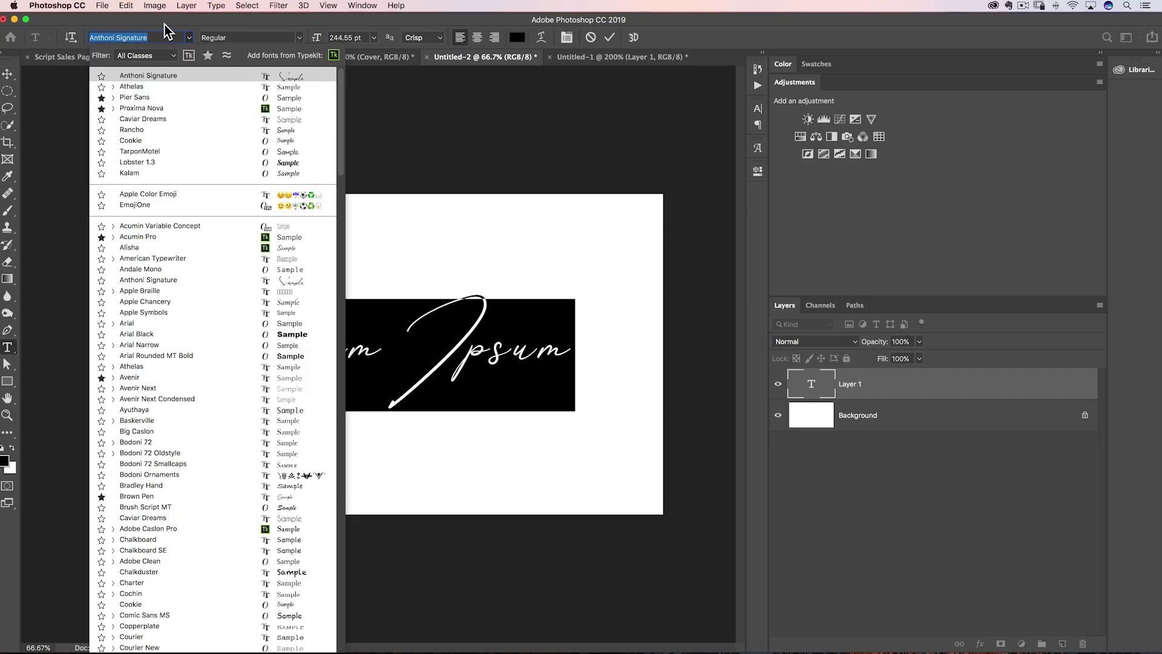
{"action": "left_click", "coordinate": [165, 26]}
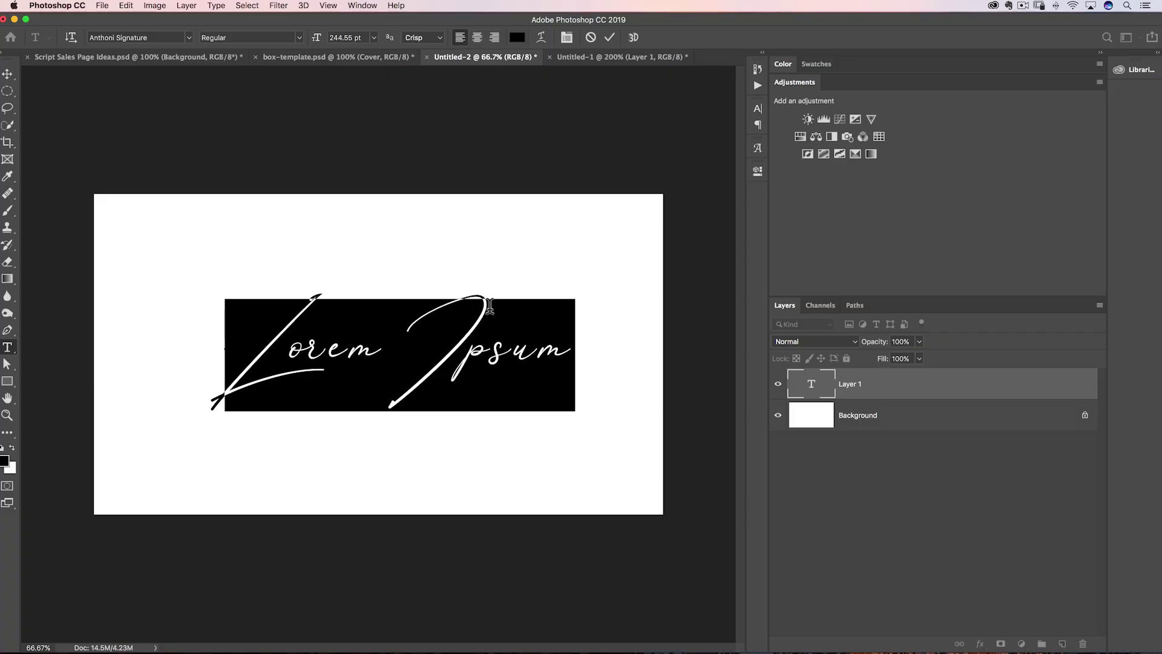
{"action": "type", "text": "Matt"}
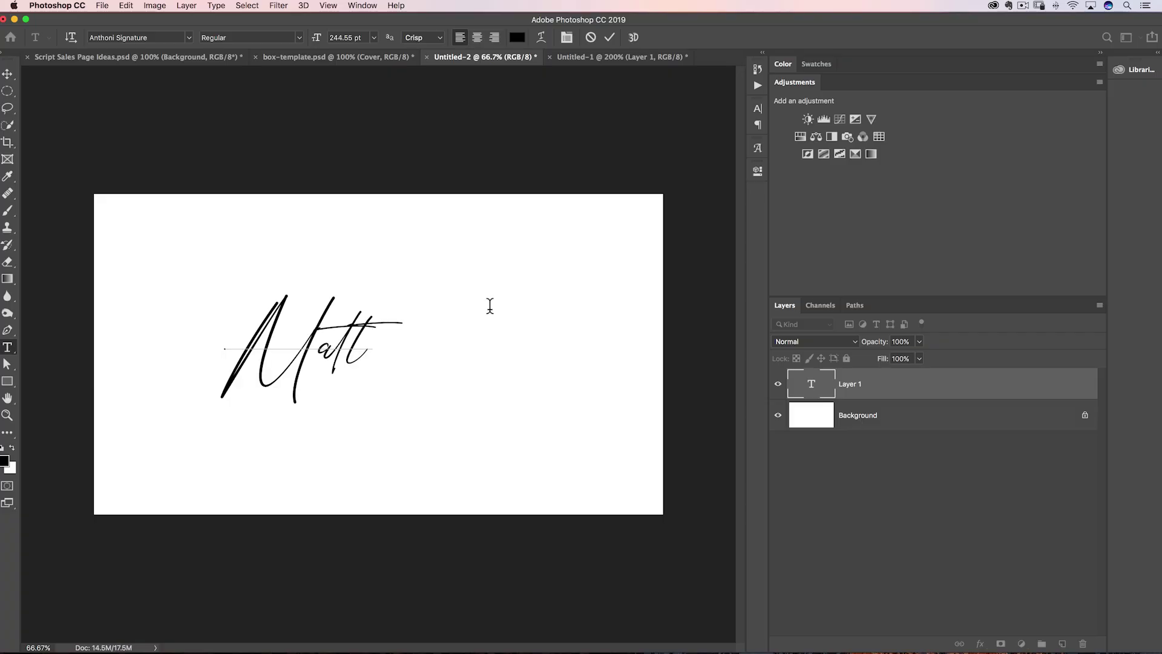
{"action": "type", "text": " Kloskowsk"}
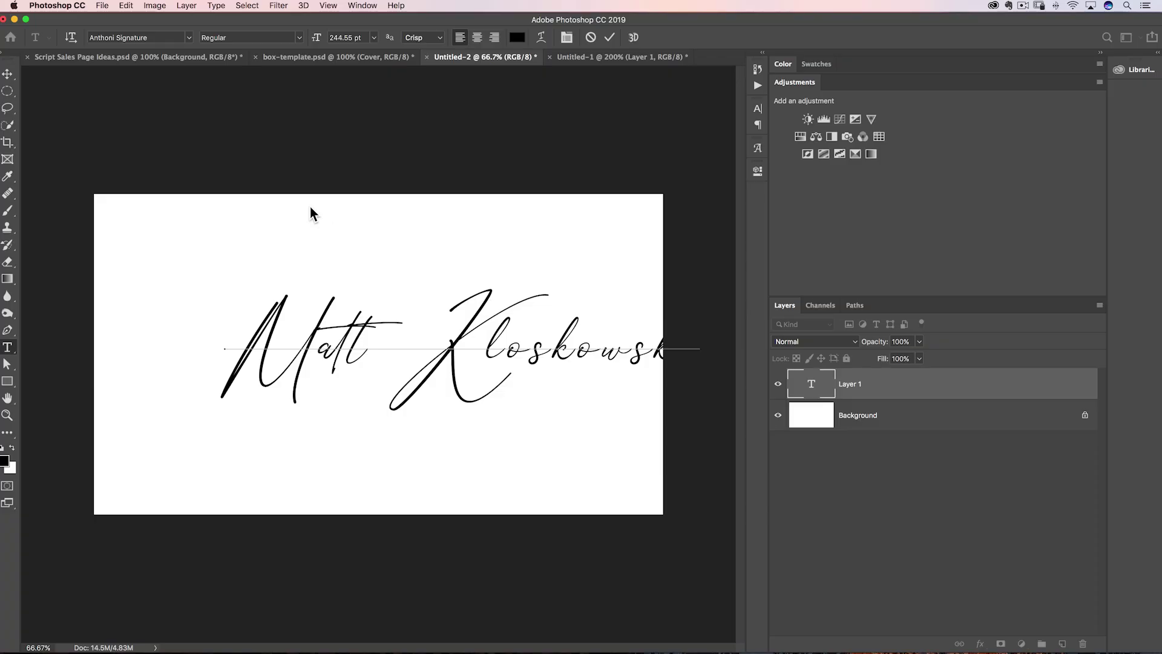
{"action": "left_click", "coordinate": [609, 39]}
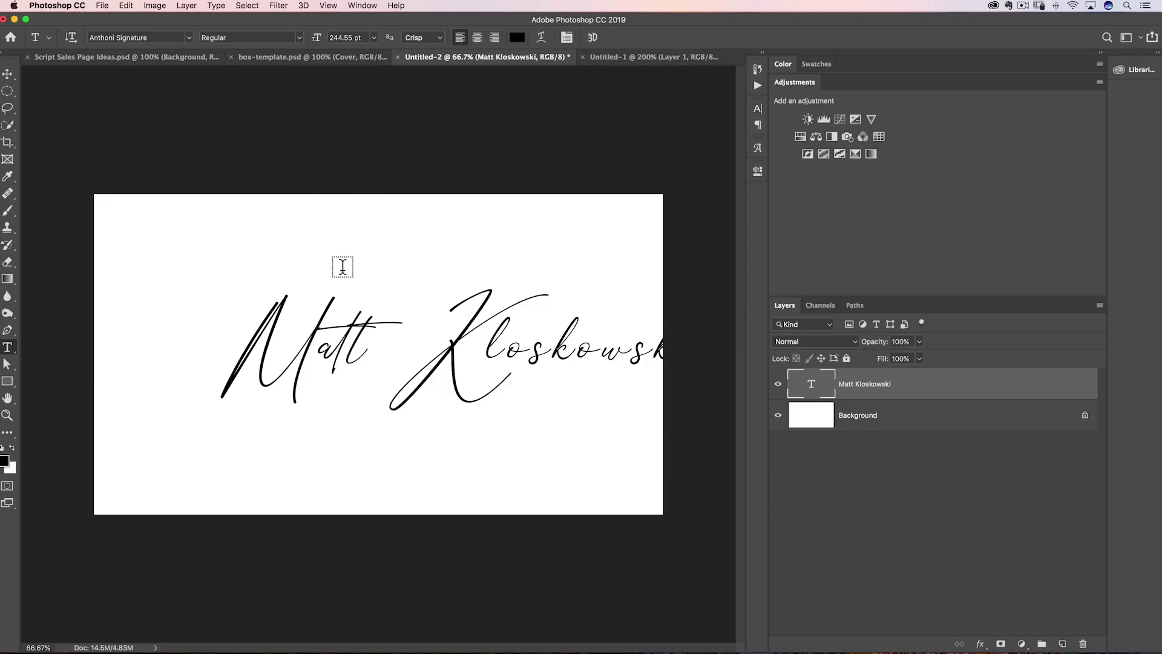
{"action": "left_click", "coordinate": [7, 75]}
Shift the signature left, place the caret in the surname, and show the Character panel.
{"action": "mouse_move", "coordinate": [390, 370]}
{"action": "left_mouse_down"}
{"action": "mouse_move", "coordinate": [294, 370]}
{"action": "mouse_move", "coordinate": [306, 374]}
{"action": "left_mouse_up"}
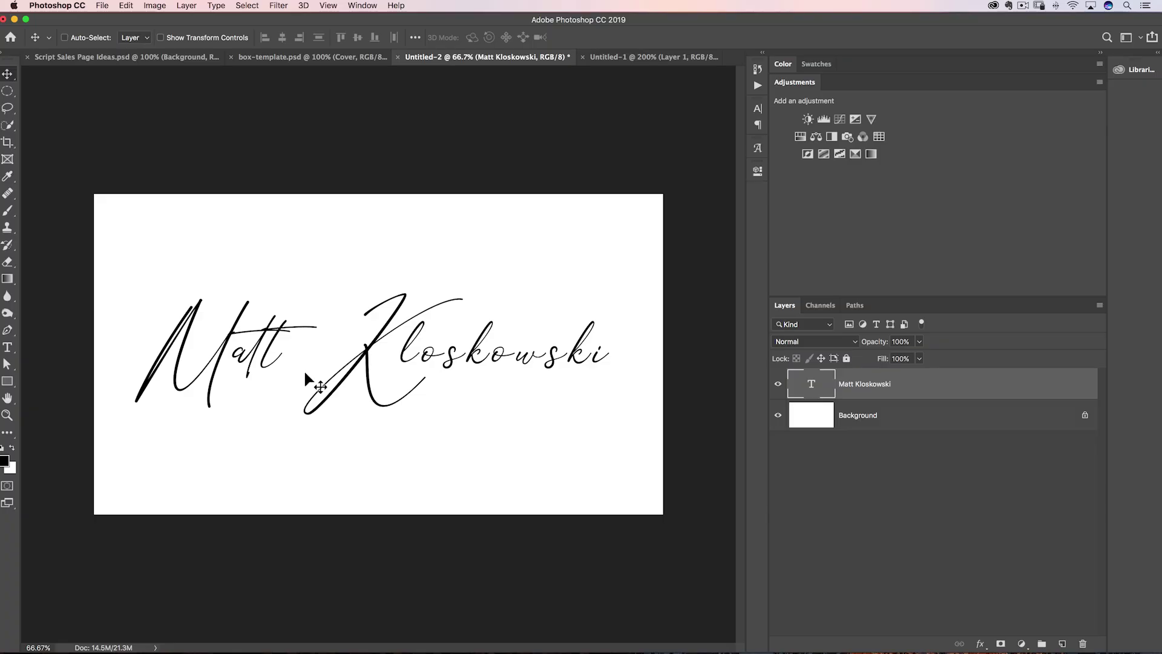
{"action": "left_click", "coordinate": [8, 347]}
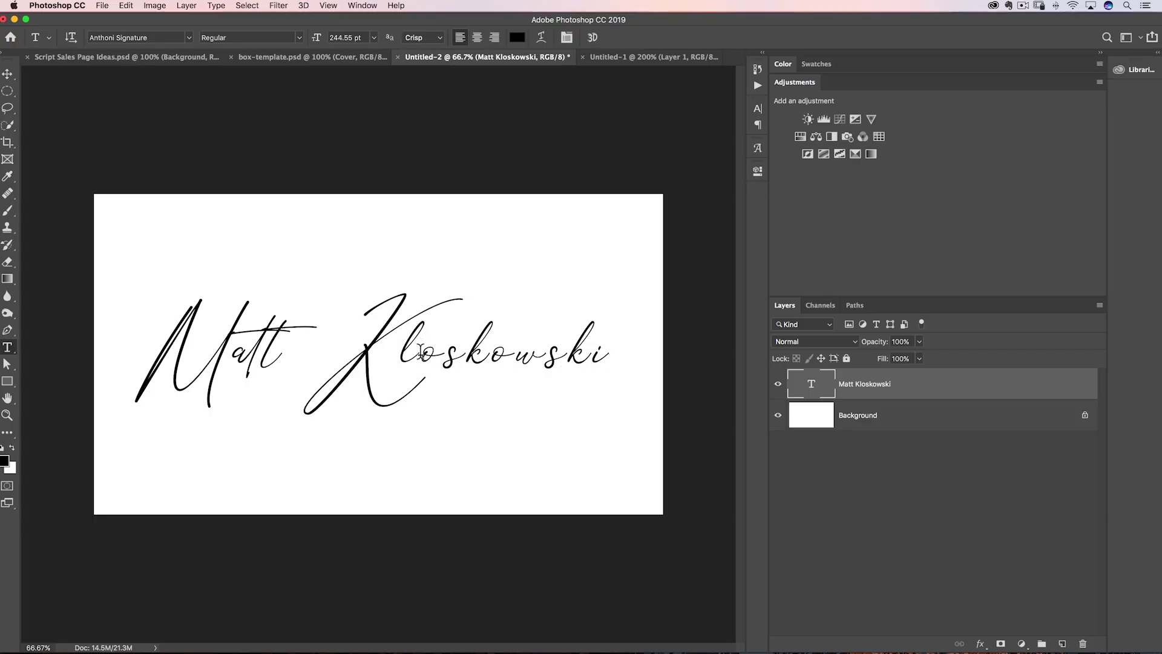
{"action": "left_click", "coordinate": [419, 350]}
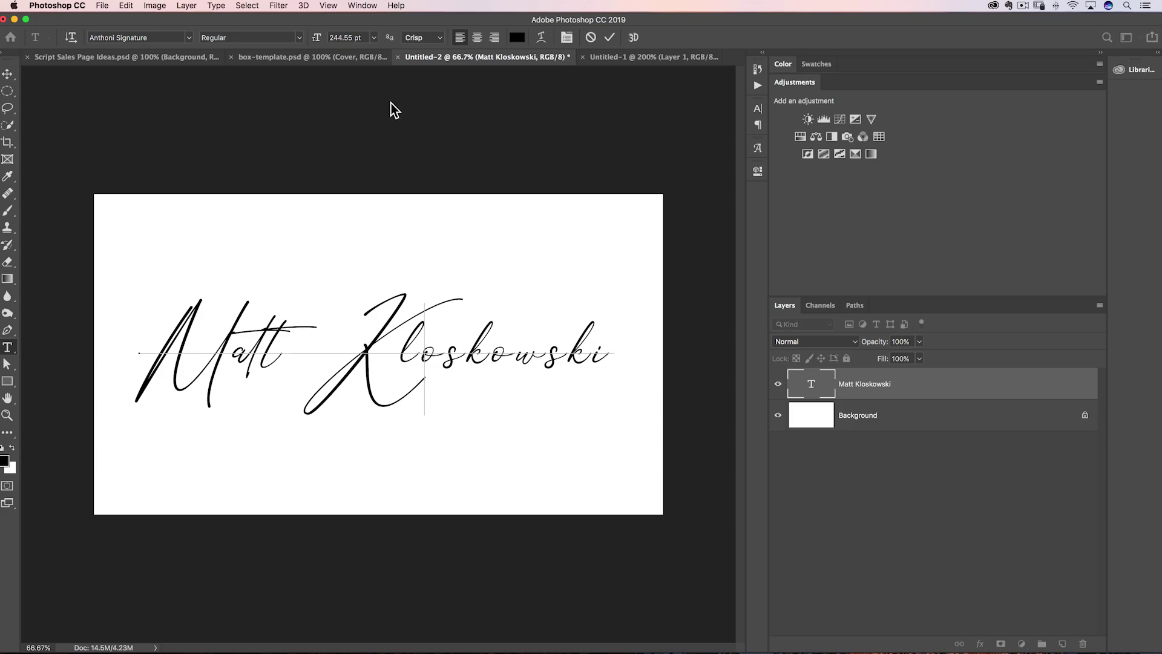
{"action": "left_click", "coordinate": [364, 7]}
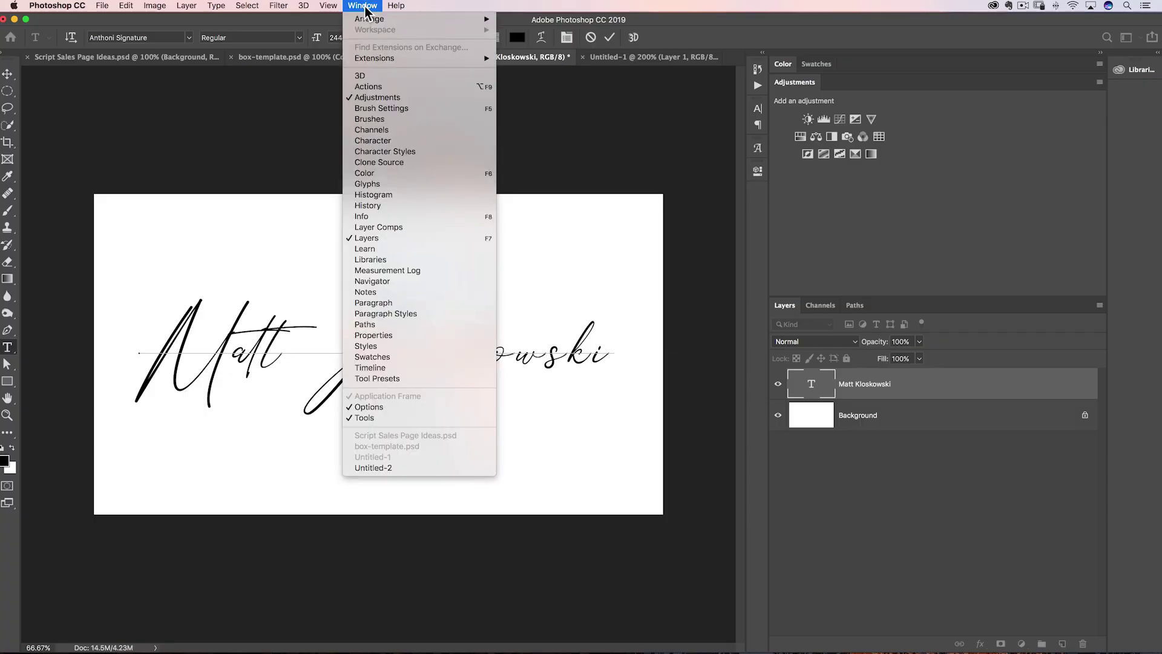
{"action": "left_click", "coordinate": [380, 142]}
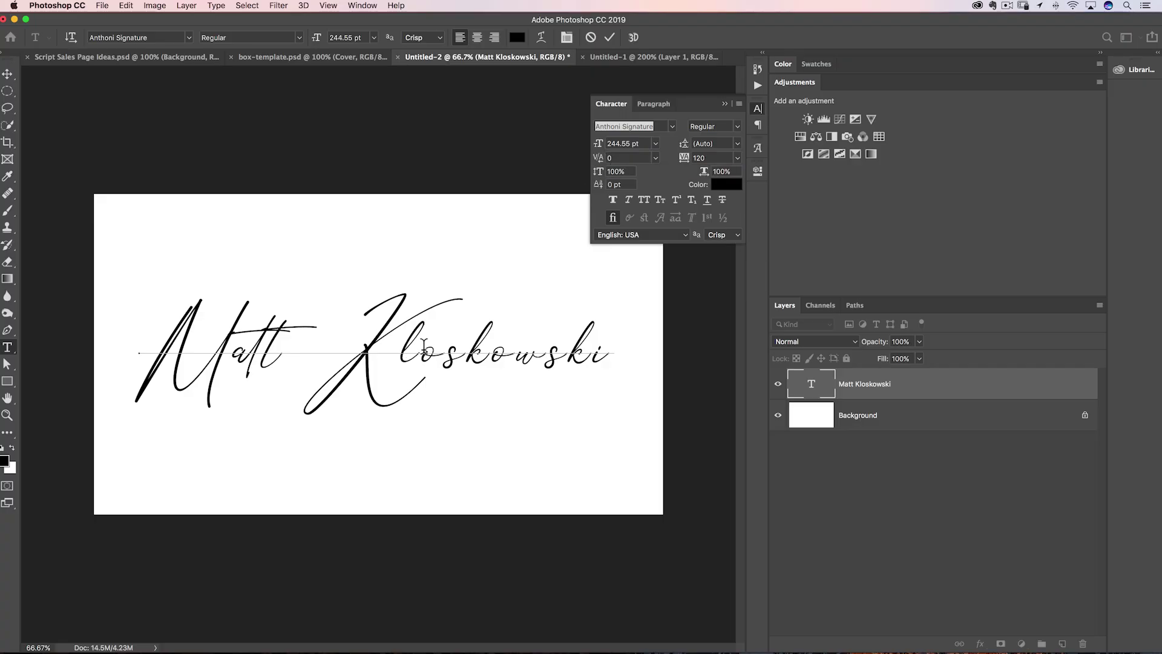
Set the kerning between the surname's l and o to -100 in the Character panel.
{"action": "left_click", "coordinate": [416, 346]}
{"action": "left_click", "coordinate": [614, 158]}
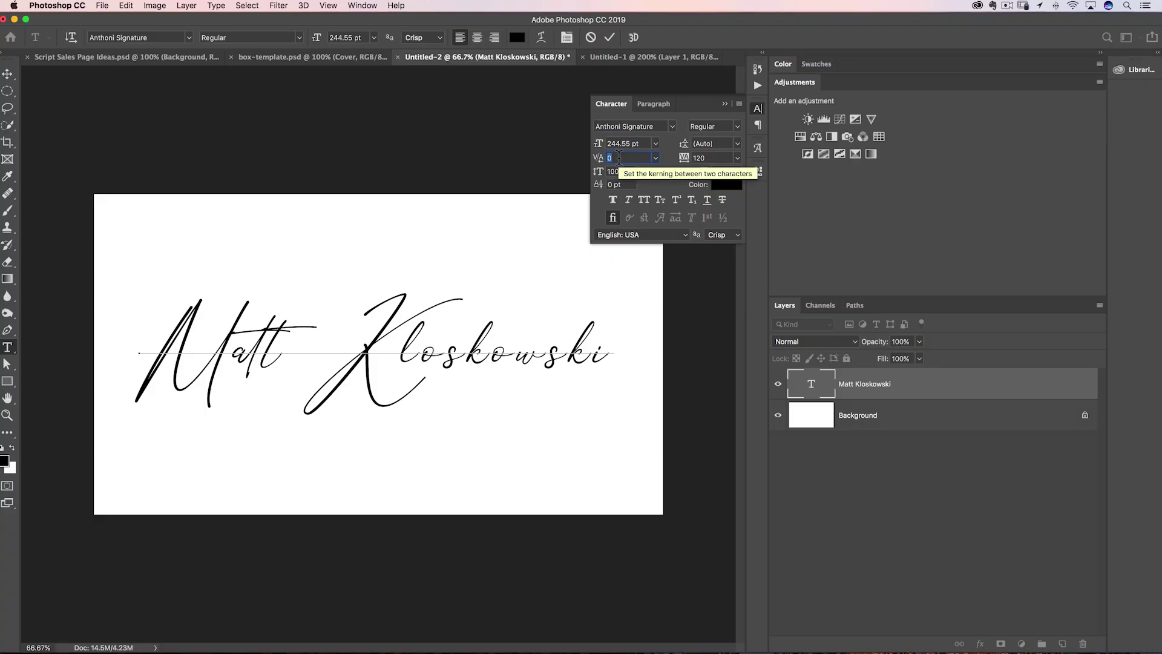
{"action": "key", "text": "Down"}
{"action": "key", "text": "Down"}
{"action": "key", "text": "Down"}
{"action": "key", "text": "Down"}
{"action": "key", "text": "Down"}
{"action": "key", "text": "Down"}
{"action": "key", "text": "Down"}
{"action": "key", "text": "Down"}
{"action": "key", "text": "Down"}
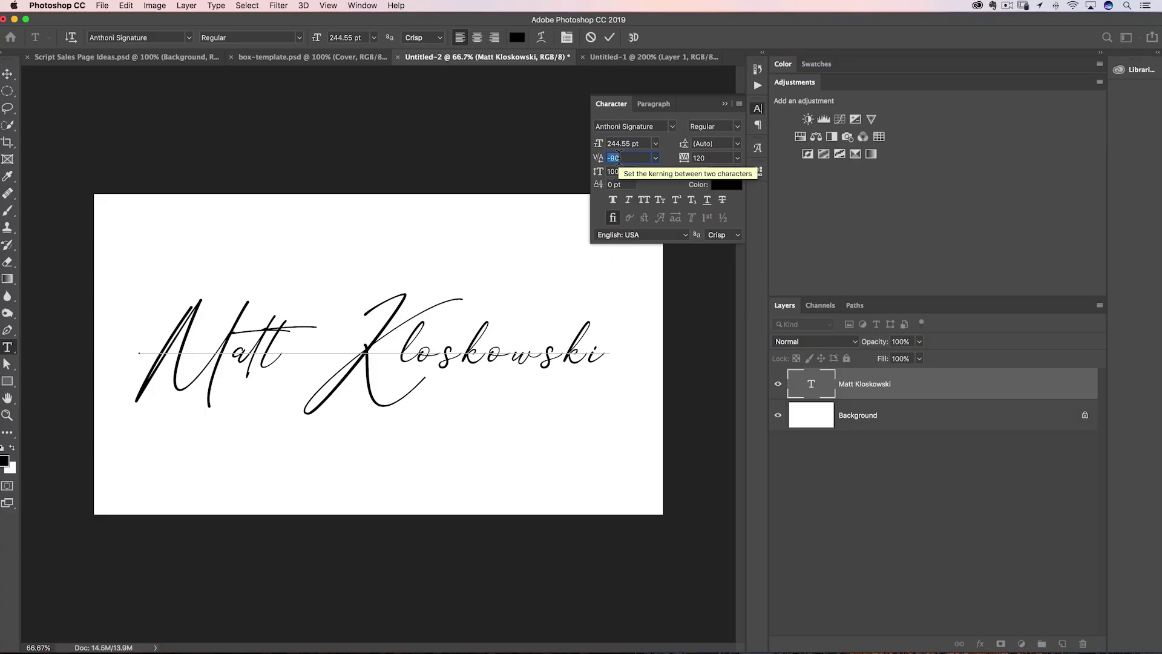
{"action": "key", "text": "Down"}
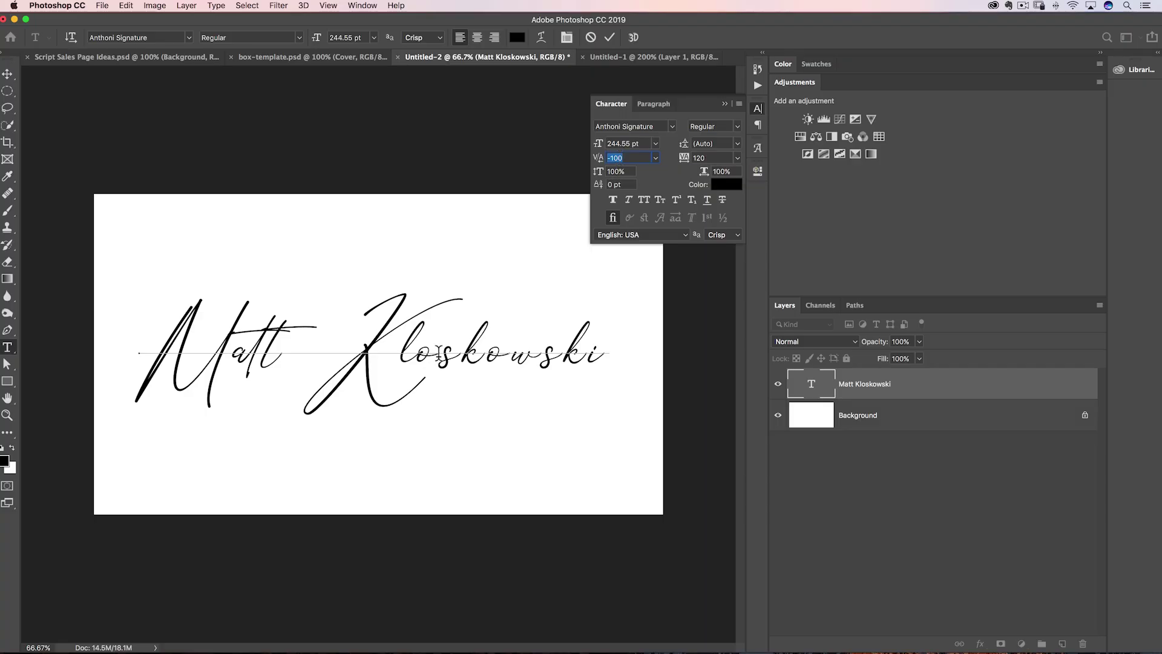
{"action": "left_click", "coordinate": [439, 354]}
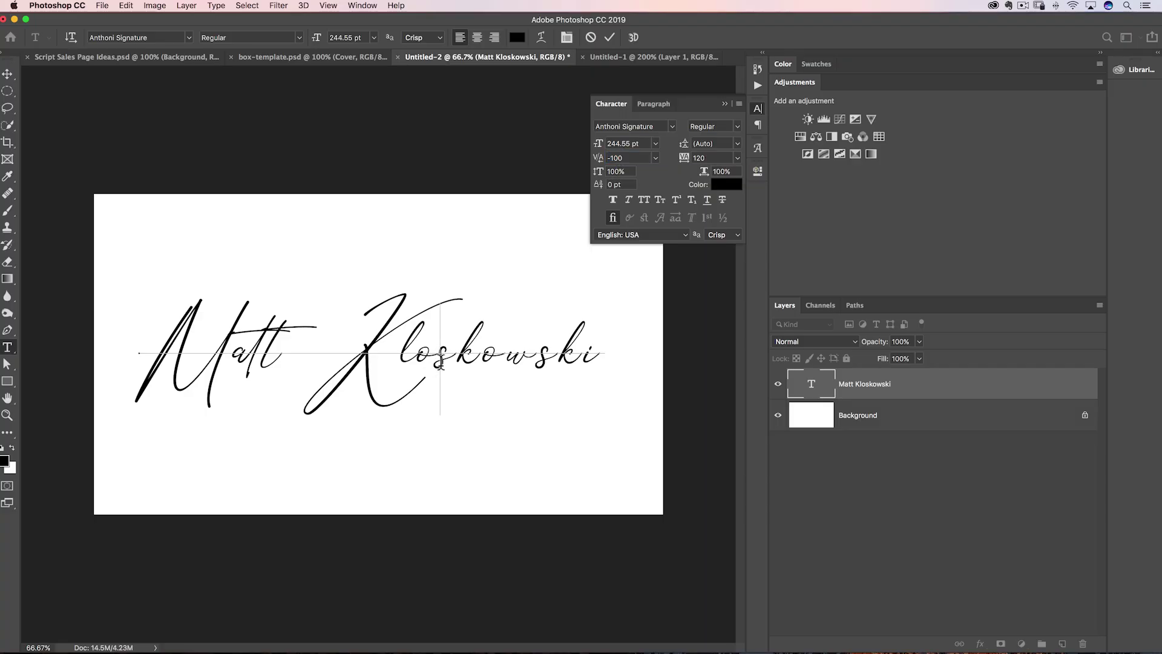
{"action": "key", "text": "Right"}
{"action": "left_click", "coordinate": [452, 350]}
Tighten the kerning across the surname's letter pairs with Option+arrow keys.
{"action": "key", "text": "alt+Right"}
{"action": "key", "text": "alt+Right"}
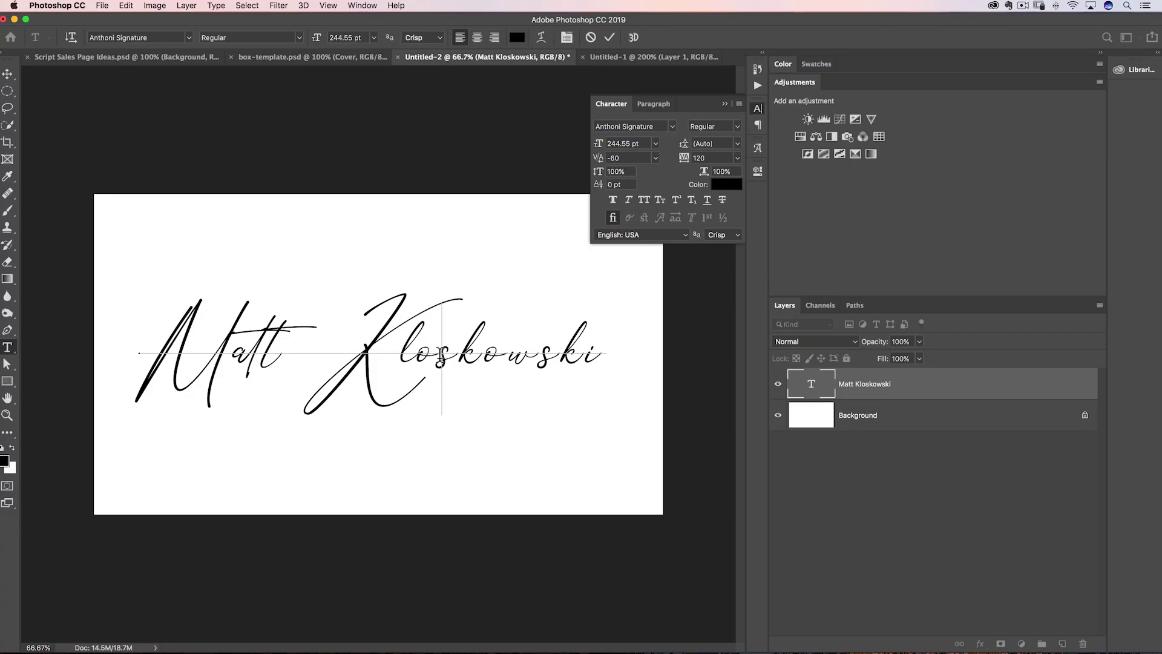
{"action": "key", "text": "alt+Left"}
{"action": "key", "text": "alt+Left"}
{"action": "key", "text": "alt+Left"}
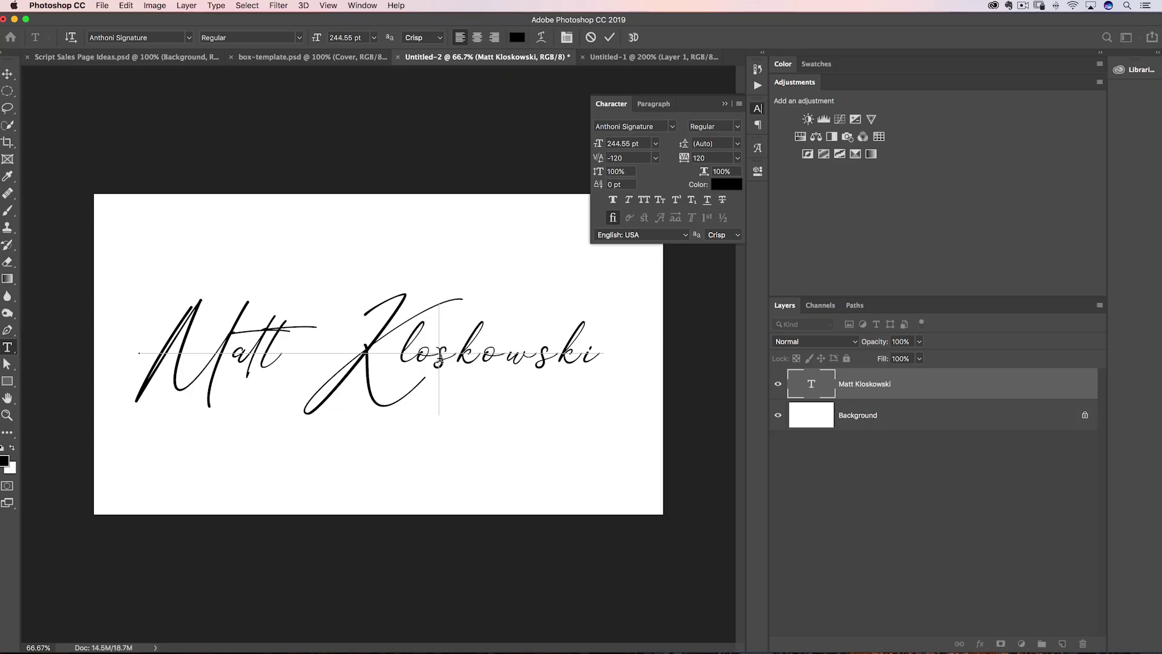
{"action": "key", "text": "alt+Left"}
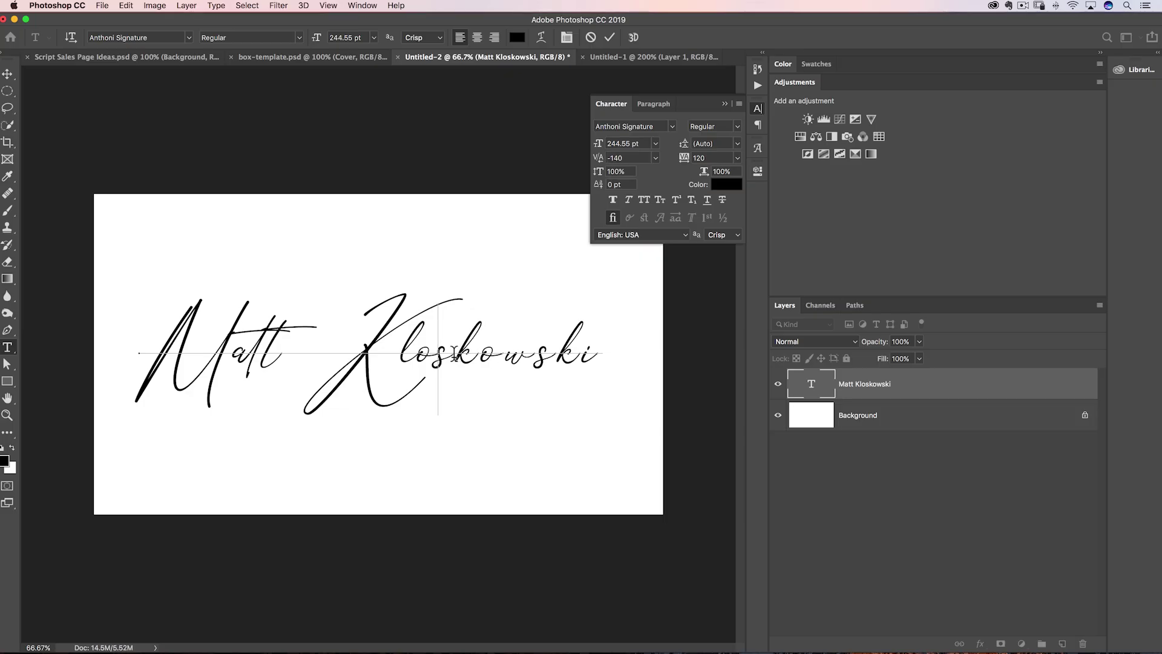
{"action": "key", "text": "alt+Right"}
{"action": "key", "text": "alt+Right"}
{"action": "key", "text": "alt+Right"}
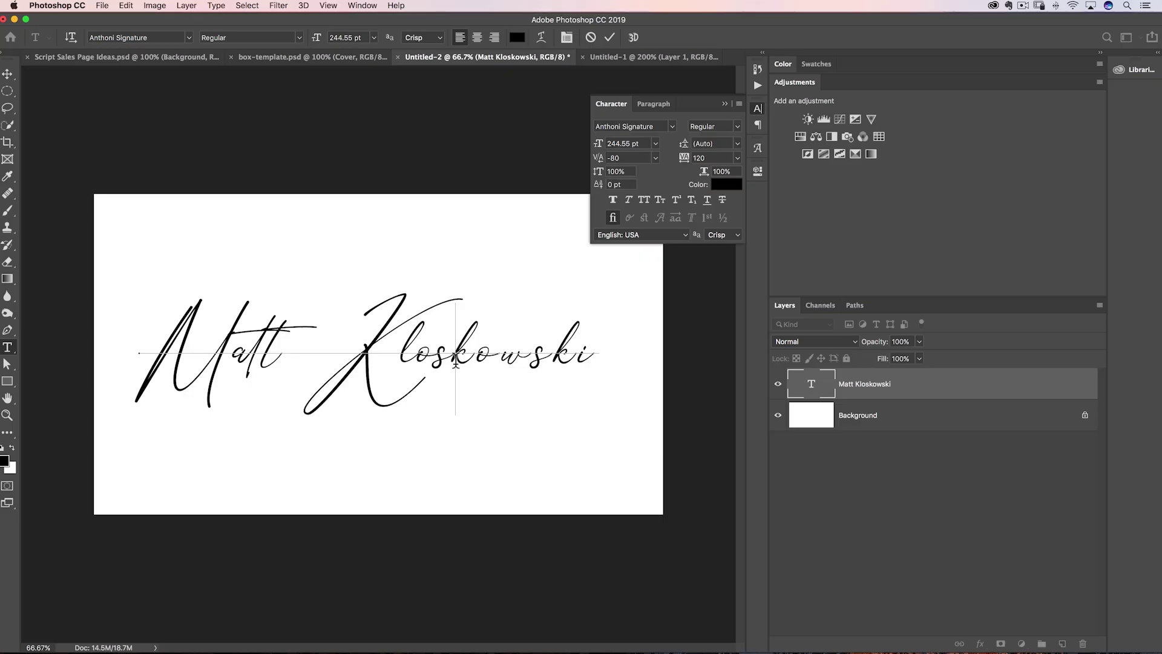
{"action": "key", "text": "Right"}
{"action": "key", "text": "alt+Left"}
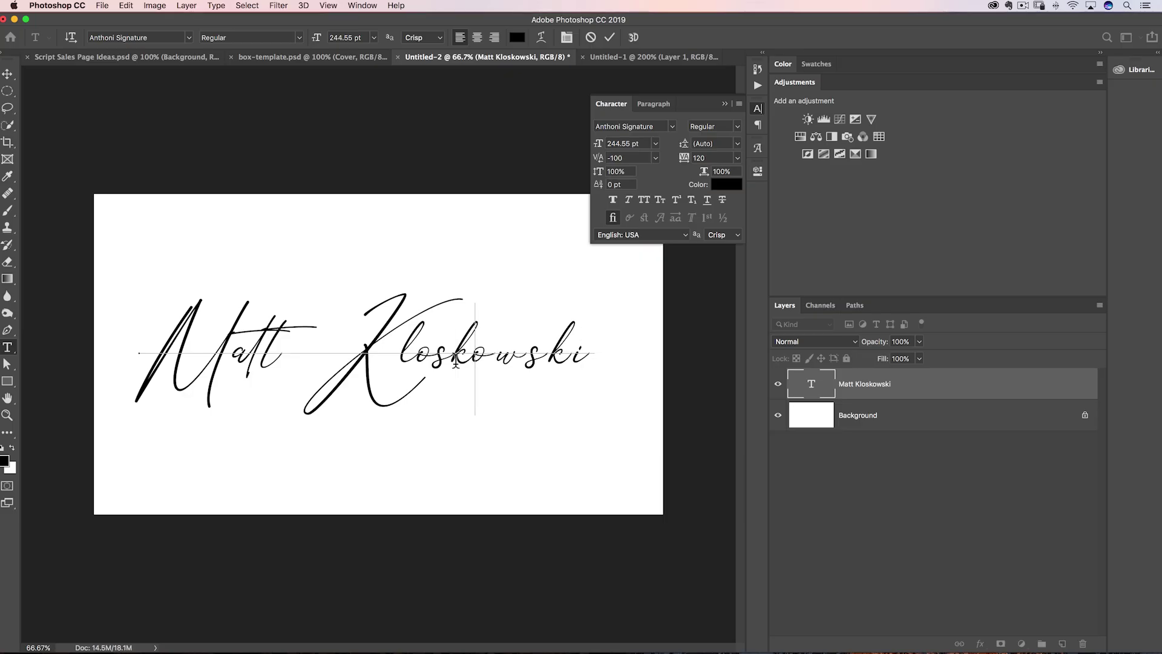
{"action": "key", "text": "Right"}
{"action": "key", "text": "alt+Left"}
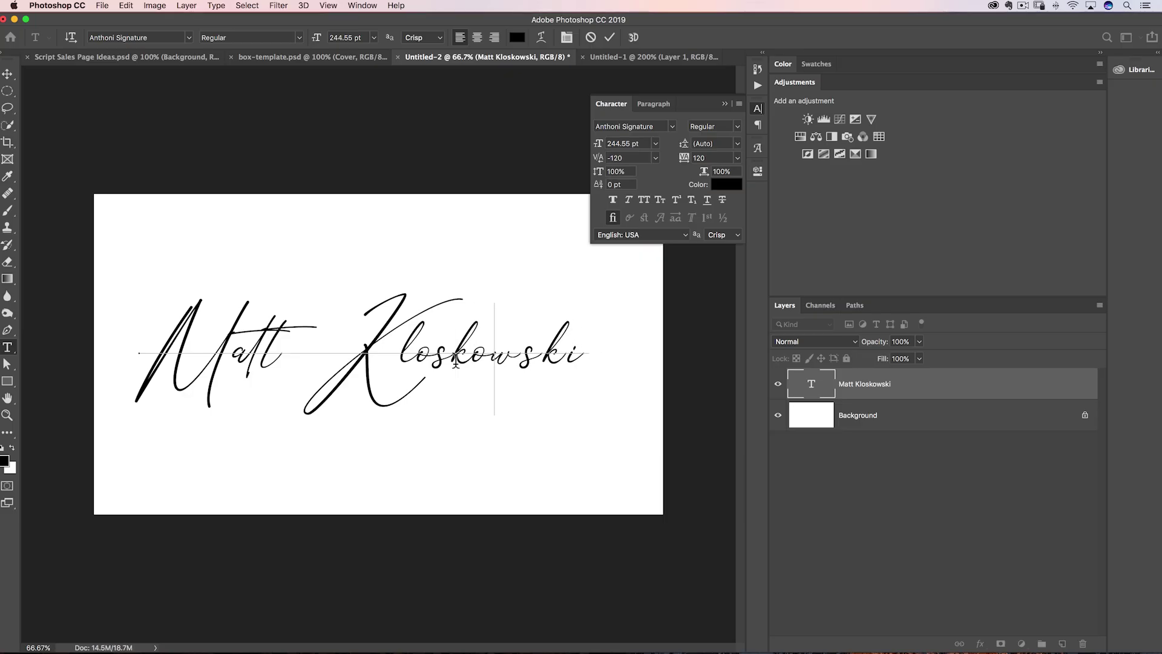
{"action": "key", "text": "Right"}
{"action": "key", "text": "alt+Left"}
{"action": "key", "text": "alt+Left"}
{"action": "key", "text": "Right"}
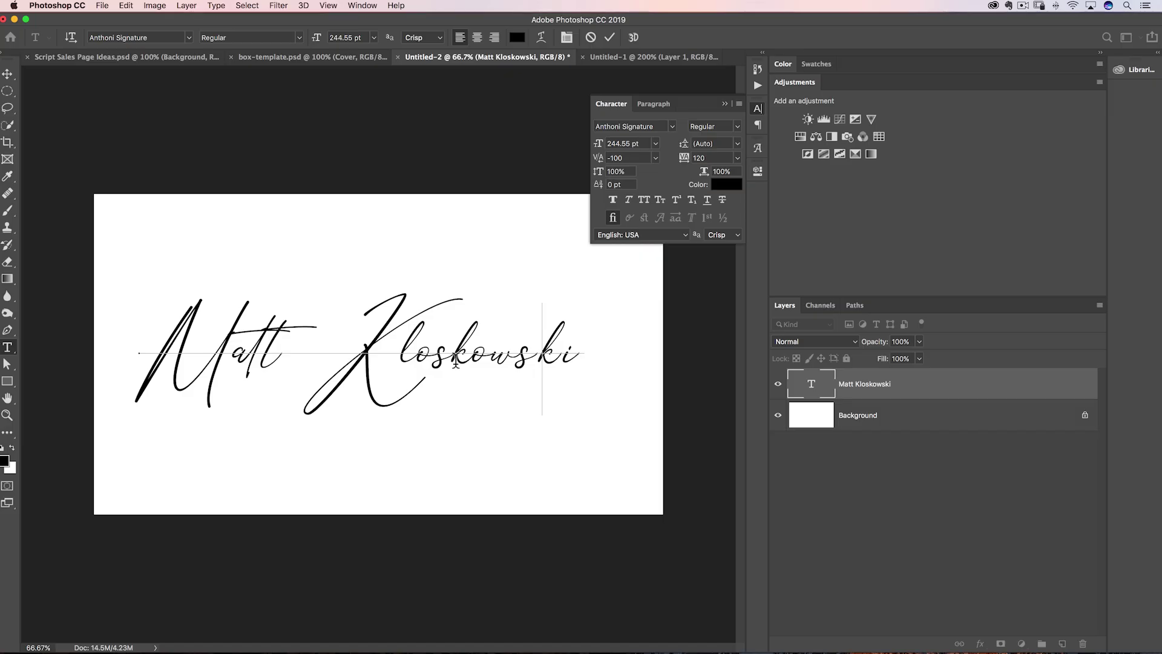
{"action": "key", "text": "alt+Left"}
{"action": "key", "text": "alt+Left"}
{"action": "key", "text": "Right"}
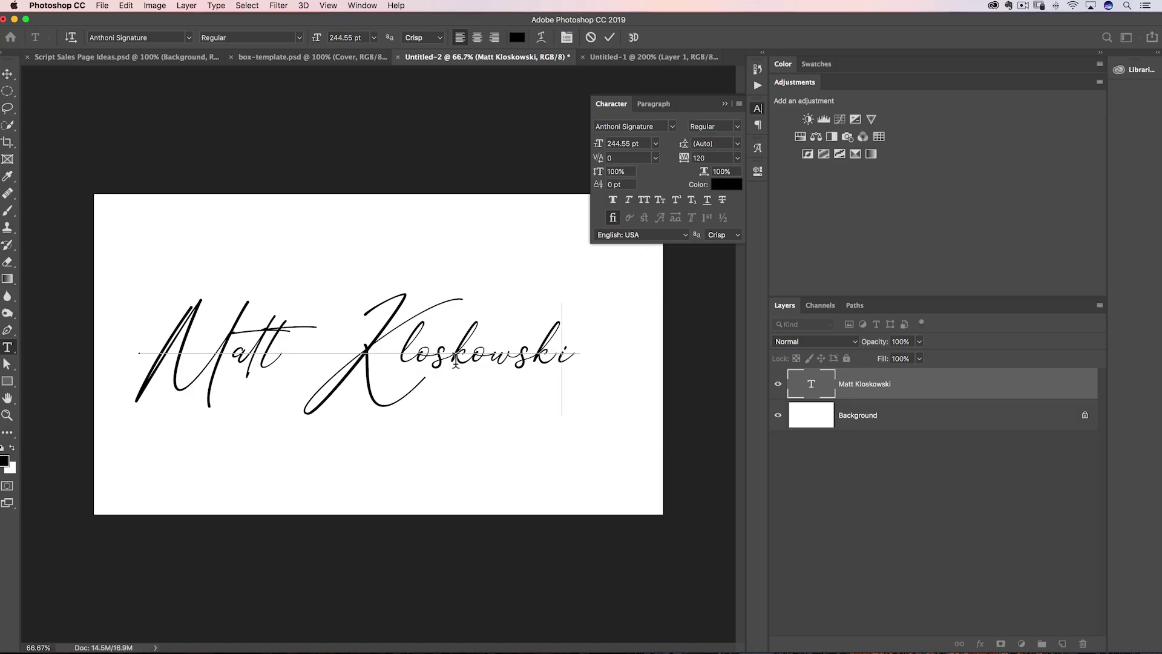
{"action": "key", "text": "alt+Left"}
{"action": "key", "text": "alt+Left"}
{"action": "key", "text": "alt+Left"}
{"action": "key", "text": "alt+Left"}
{"action": "key", "text": "alt+Left"}
{"action": "key", "text": "alt+Left"}
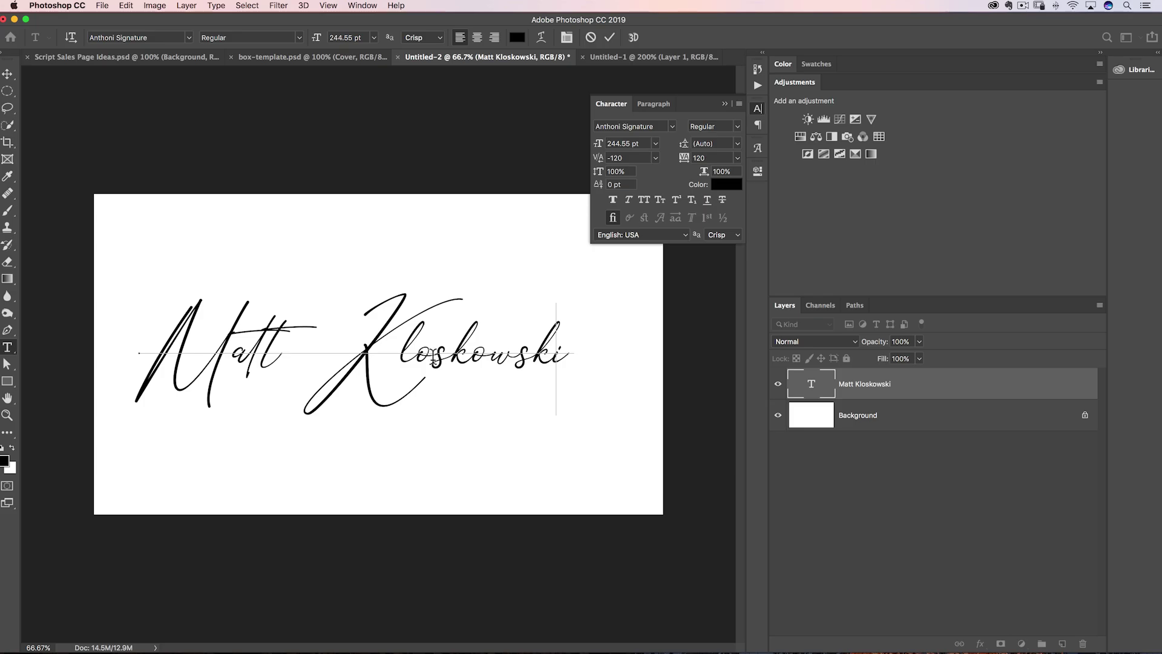
Set the kerning between the surname's K and l to 40.
{"action": "left_click", "coordinate": [399, 346]}
{"action": "key", "text": "alt+Left"}
{"action": "key", "text": "alt+Left"}
{"action": "key", "text": "alt+Left"}
{"action": "key", "text": "alt+Left"}
{"action": "key", "text": "alt+Left"}
{"action": "key", "text": "alt+Left"}
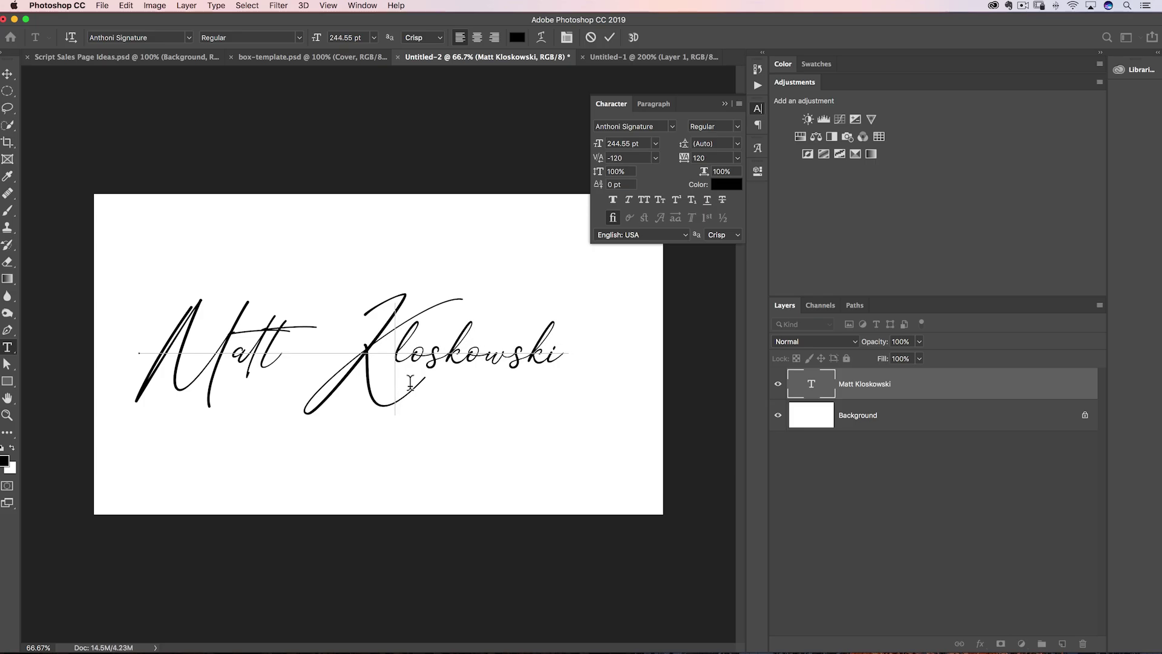
{"action": "key", "text": "alt+Left"}
{"action": "key", "text": "alt+Left"}
{"action": "key", "text": "alt+Left"}
{"action": "key", "text": "alt+Right"}
{"action": "key", "text": "alt+Right"}
{"action": "key", "text": "alt+Right"}
{"action": "key", "text": "alt+Right"}
{"action": "key", "text": "alt+Right"}
{"action": "key", "text": "alt+Right"}
{"action": "key", "text": "alt+Right"}
{"action": "key", "text": "alt+Right"}
{"action": "key", "text": "alt+Right"}
{"action": "key", "text": "alt+Right"}
{"action": "key", "text": "alt+Right"}
{"action": "key", "text": "alt+Right"}
{"action": "key", "text": "alt+Right"}
{"action": "key", "text": "alt+Right"}
{"action": "key", "text": "alt+Right"}
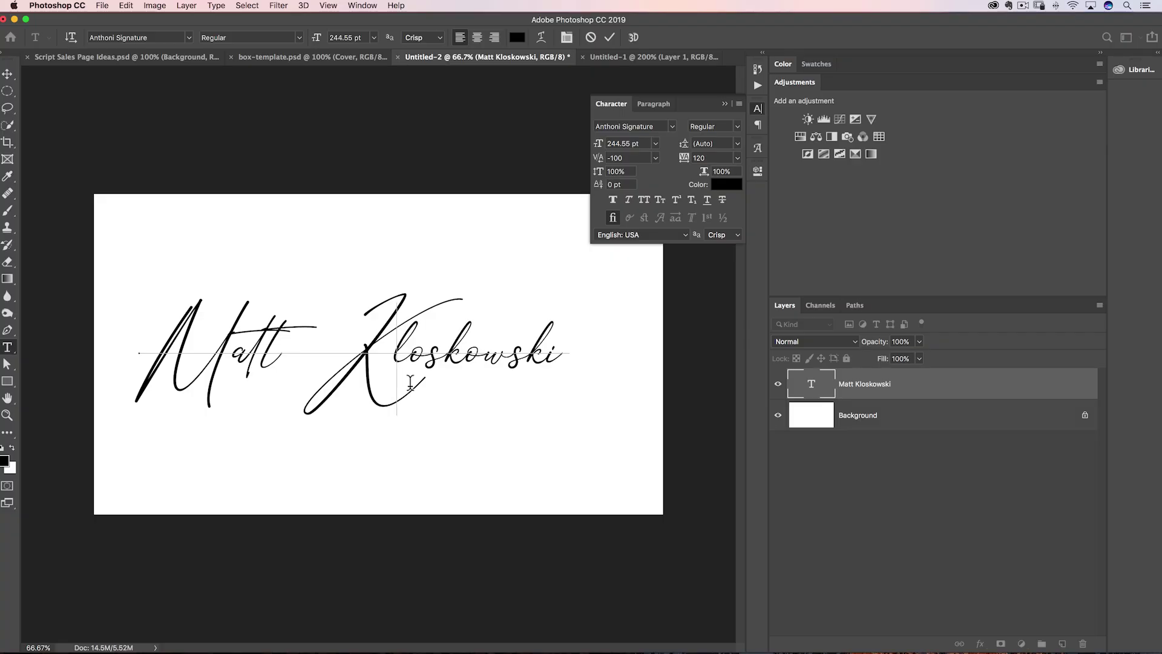
{"action": "key", "text": "alt+Left"}
{"action": "key", "text": "alt+Left"}
{"action": "key", "text": "alt+Left"}
{"action": "key", "text": "alt+Left"}
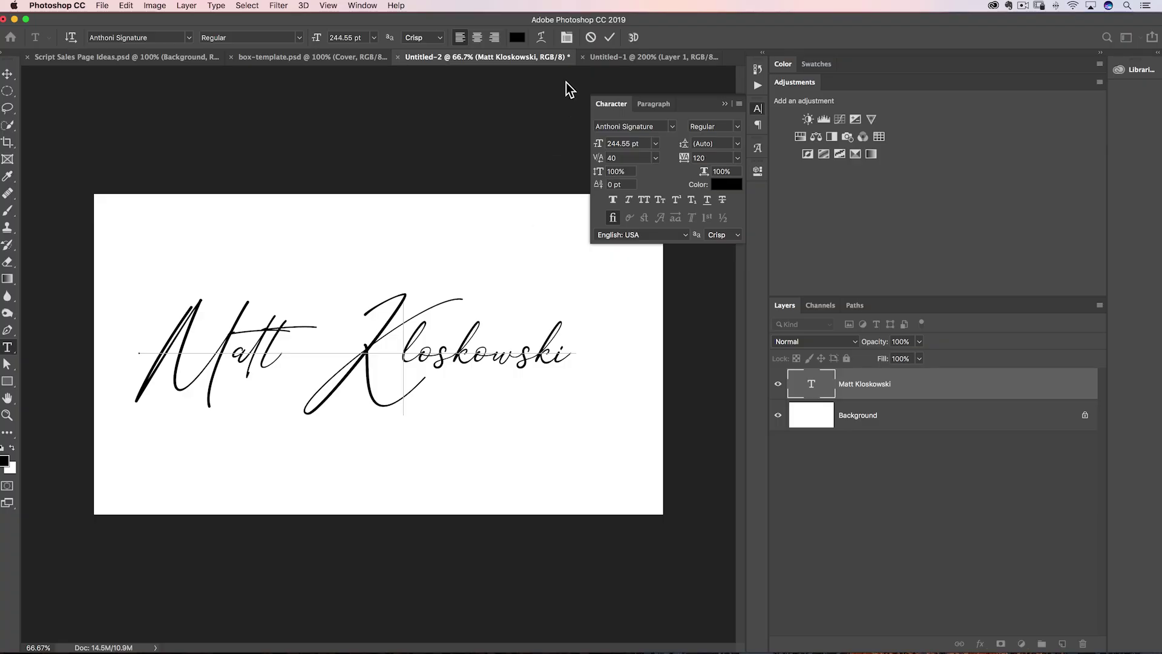
Widen the kerning between the first name's two t's to 800.
{"action": "left_click", "coordinate": [266, 346]}
{"action": "key", "text": "alt+Right"}
{"action": "key", "text": "alt+Right"}
{"action": "key", "text": "alt+Right"}
{"action": "key", "text": "alt+Right"}
{"action": "key", "text": "alt+Right"}
{"action": "key", "text": "alt+Right"}
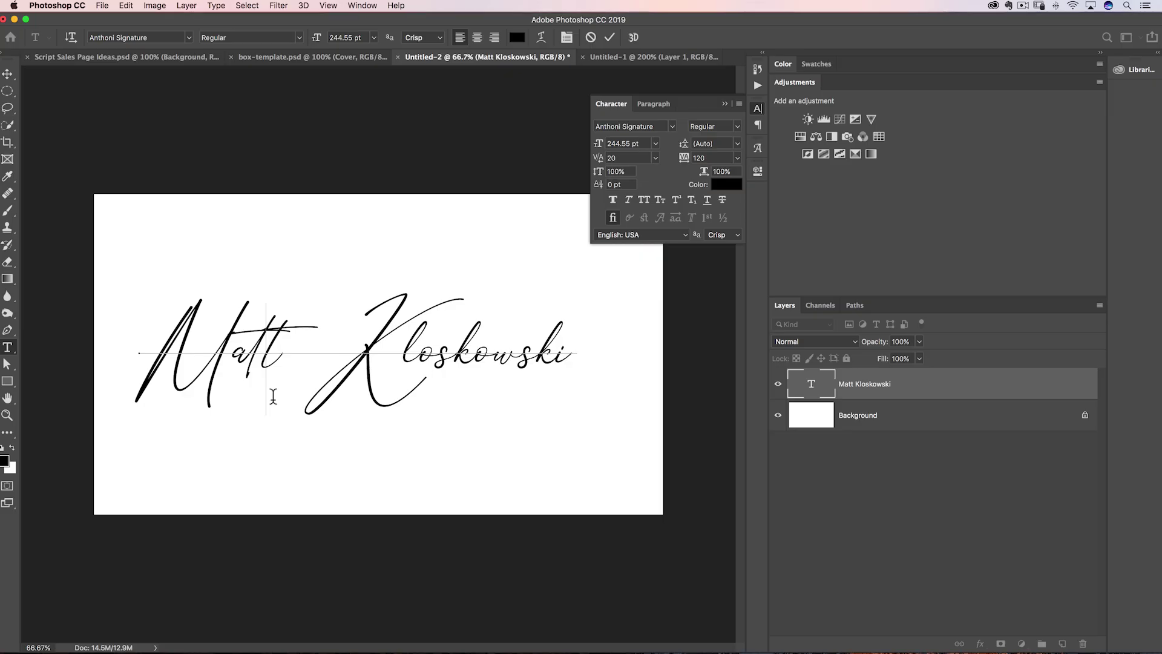
{"action": "key", "text": "alt+Right"}
{"action": "key", "text": "alt+Right"}
{"action": "key", "text": "alt+Right"}
{"action": "key", "text": "alt+Right"}
{"action": "key", "text": "alt+Right"}
{"action": "key", "text": "alt+Right"}
{"action": "key", "text": "alt+Right"}
{"action": "key", "text": "alt+Right"}
{"action": "key", "text": "alt+Right"}
{"action": "key", "text": "alt+Right"}
{"action": "key", "text": "alt+Right"}
{"action": "key", "text": "alt+Right"}
{"action": "key", "text": "alt+Right"}
{"action": "key", "text": "alt+Right"}
{"action": "key", "text": "alt+Right"}
{"action": "key", "text": "alt+Right"}
{"action": "key", "text": "alt+Right"}
{"action": "key", "text": "alt+Right"}
{"action": "key", "text": "alt+Right"}
{"action": "key", "text": "alt+Right"}
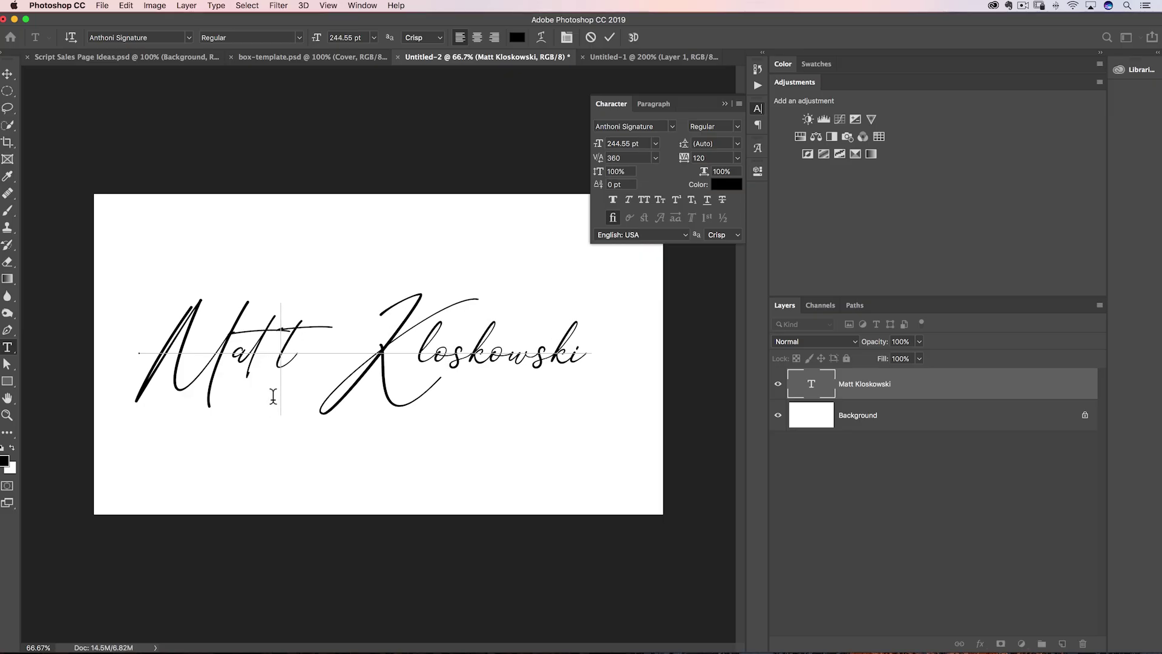
{"action": "key", "text": "alt+Right"}
{"action": "key", "text": "alt+Right"}
{"action": "key", "text": "alt+Right"}
{"action": "key", "text": "alt+Right"}
{"action": "key", "text": "alt+Right"}
{"action": "key", "text": "alt+Right"}
{"action": "key", "text": "alt+Right"}
{"action": "key", "text": "alt+Right"}
{"action": "key", "text": "alt+Right"}
{"action": "key", "text": "alt+Right"}
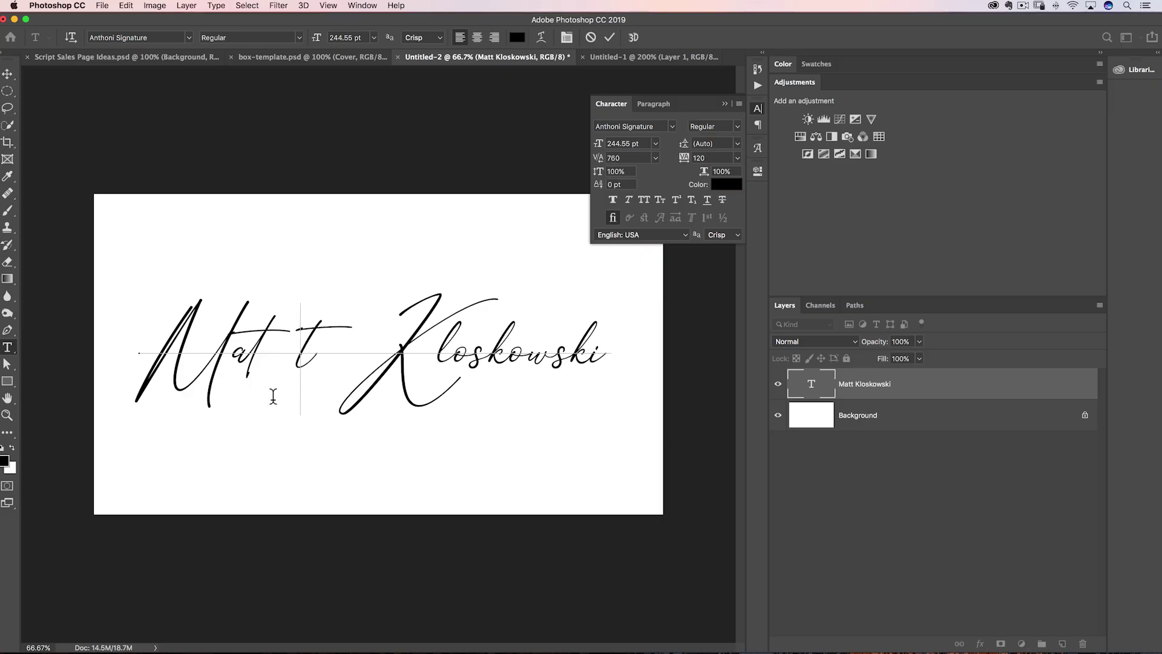
{"action": "key", "text": "alt+Right"}
{"action": "key", "text": "alt+Right"}
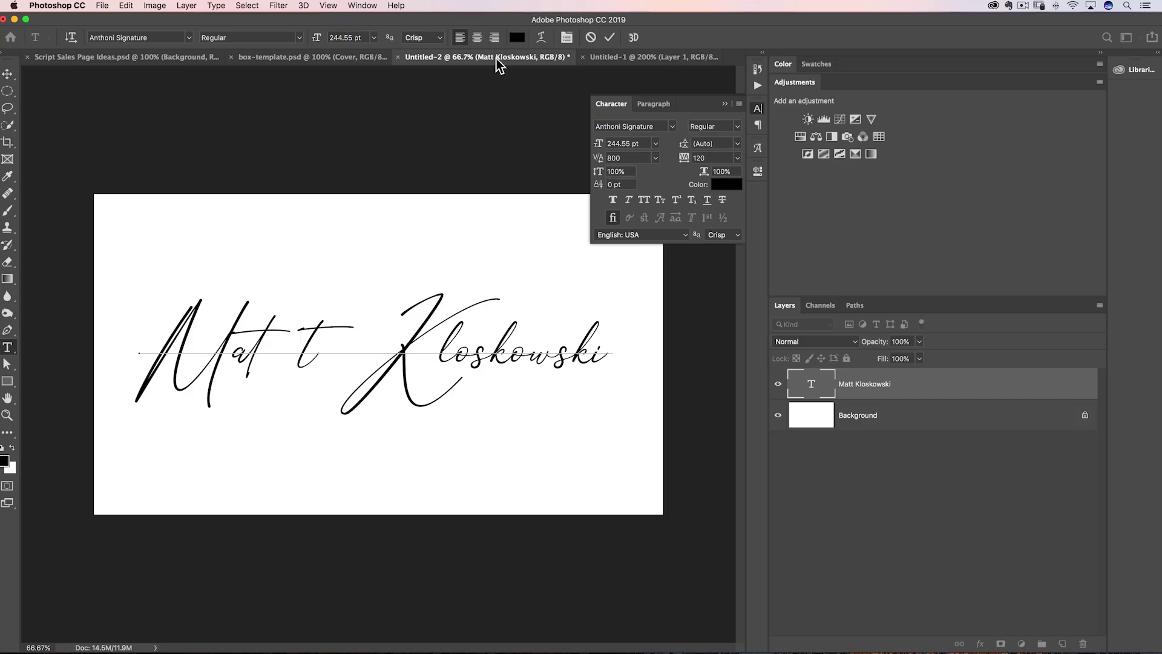
Commit the signature text and convert it to a shape with Type > Convert to Shape.
{"action": "left_click", "coordinate": [611, 38]}
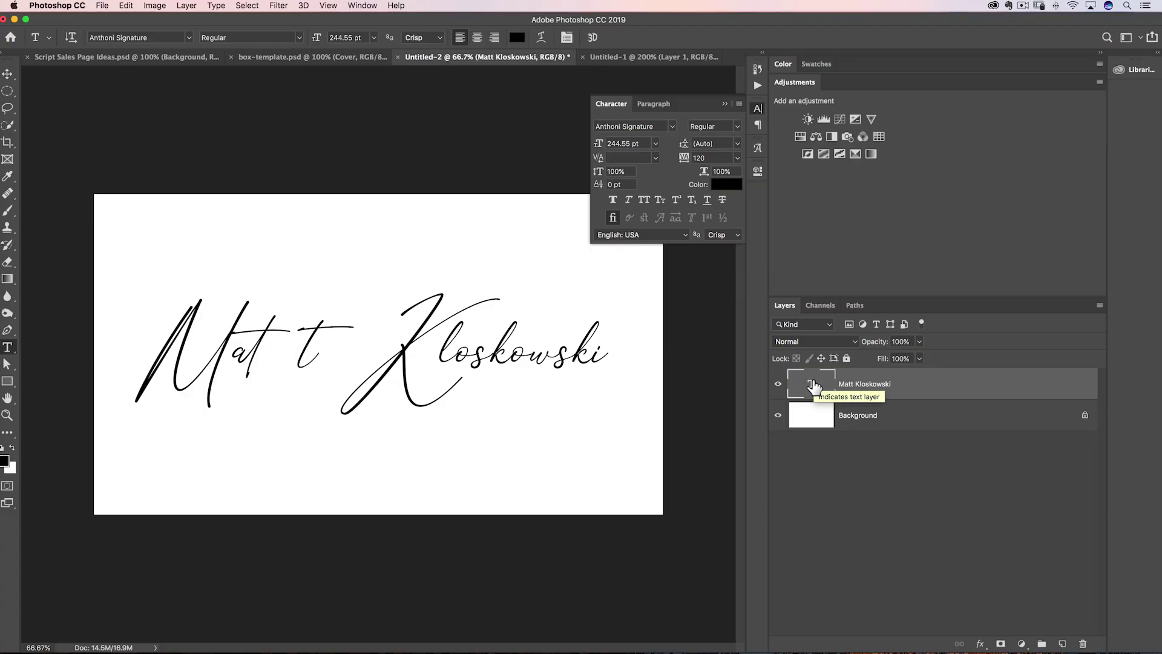
{"action": "left_click", "coordinate": [216, 6]}
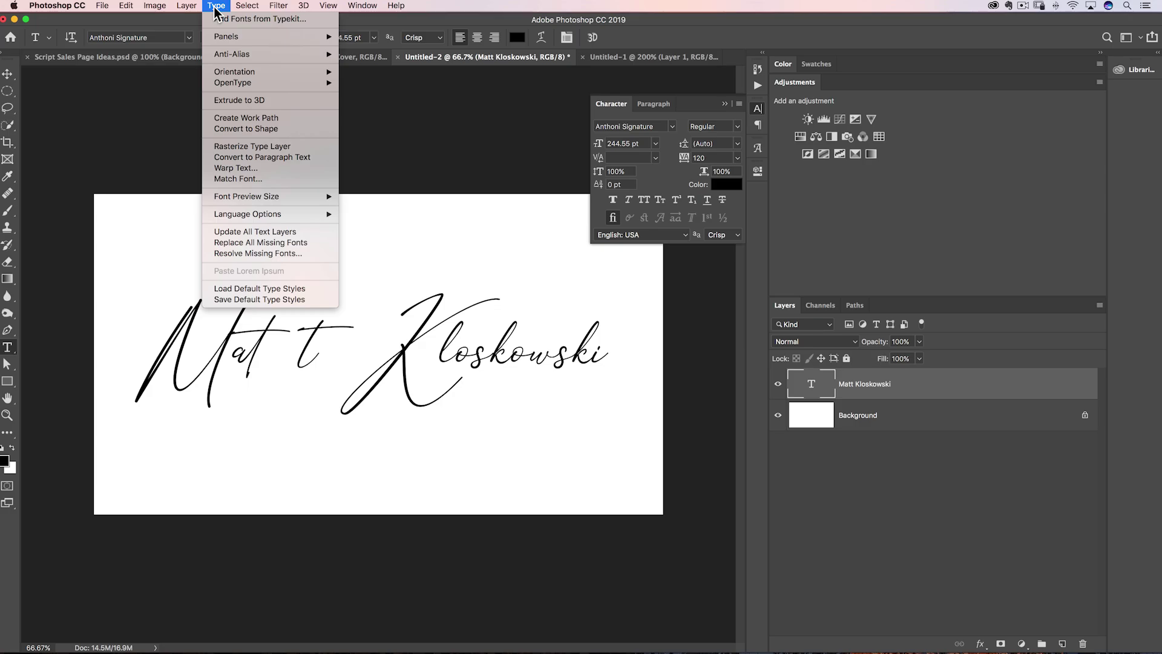
{"action": "left_click", "coordinate": [297, 130]}
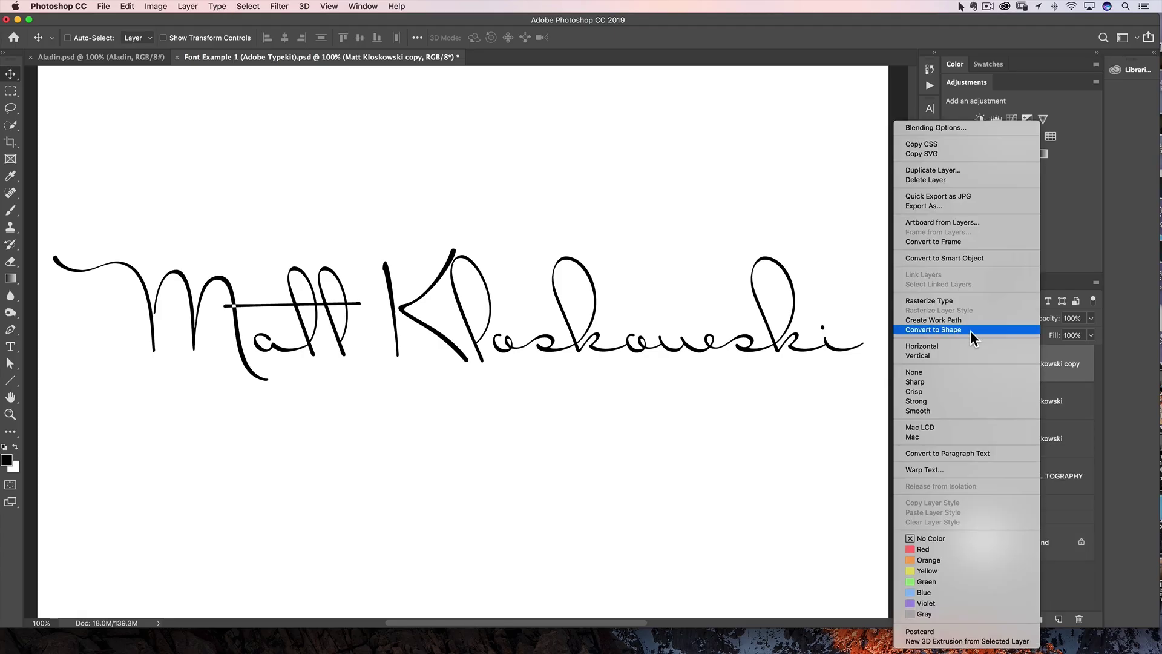
Convert the copied lettering layer to a shape and select its path with Direct Selection.
{"action": "left_click", "coordinate": [971, 330]}
{"action": "scroll", "coordinate": [55, 385], "scroll_direction": "up", "scroll_amount": 3}
{"action": "key", "text": "a"}
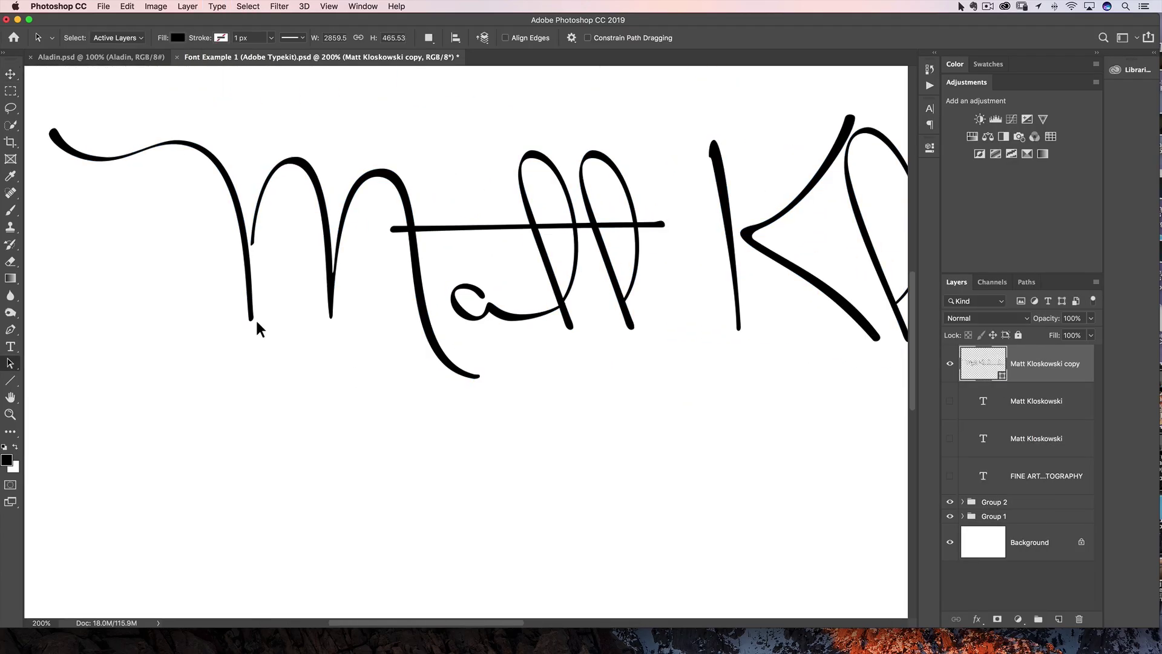
{"action": "left_click", "coordinate": [254, 318]}
Extend the a stroke's end anchor, reshape its curve, and zoom back to the full signature.
{"action": "scroll", "coordinate": [333, 456], "scroll_direction": "up", "scroll_amount": 4}
{"action": "key", "text": "h"}
{"action": "left_click", "coordinate": [228, 423]}
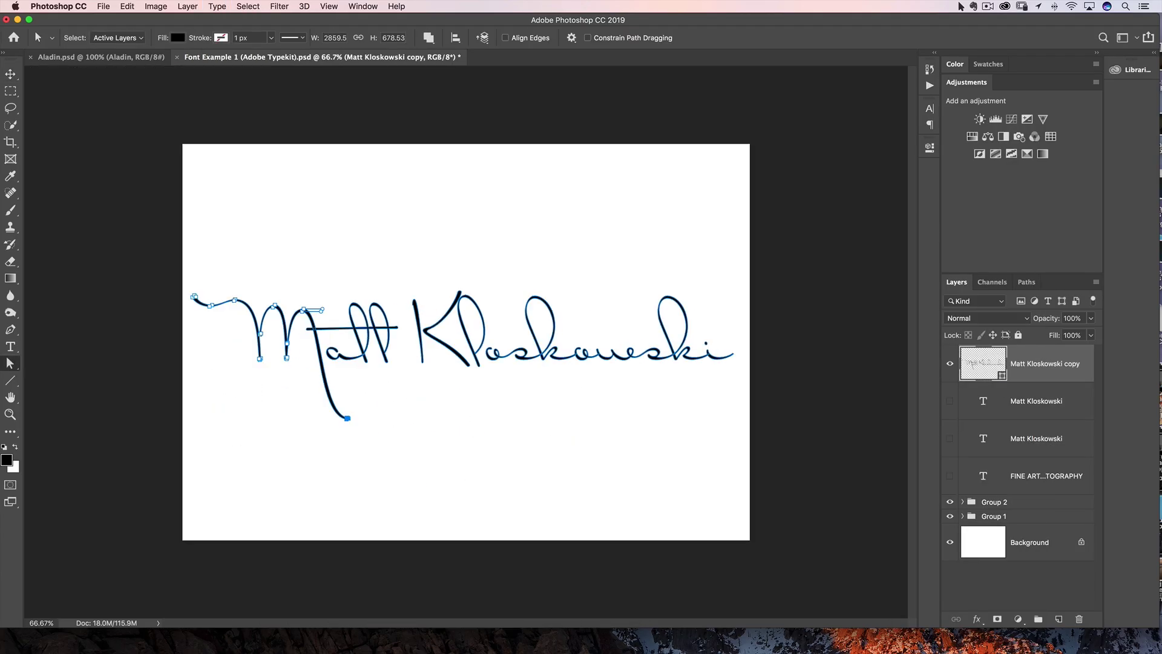
{"action": "left_click_drag", "start_coordinate": [222, 399], "coordinate": [787, 339]}
{"action": "mouse_move", "coordinate": [342, 337]}
{"action": "left_mouse_down"}
{"action": "mouse_move", "coordinate": [696, 389]}
{"action": "mouse_move", "coordinate": [690, 472]}
{"action": "mouse_move", "coordinate": [590, 478]}
{"action": "mouse_move", "coordinate": [613, 388]}
{"action": "mouse_move", "coordinate": [484, 408]}
{"action": "mouse_move", "coordinate": [428, 385]}
{"action": "left_mouse_up"}
{"action": "key", "text": "h"}
{"action": "key", "text": "h"}
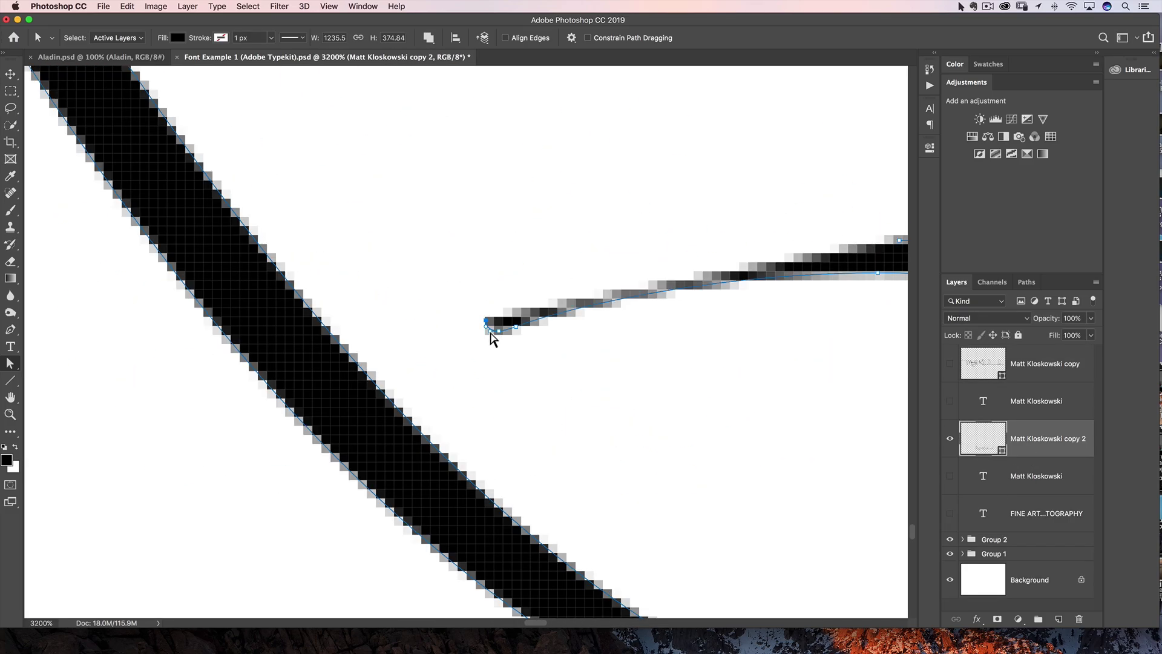
{"action": "key", "text": "super+0"}
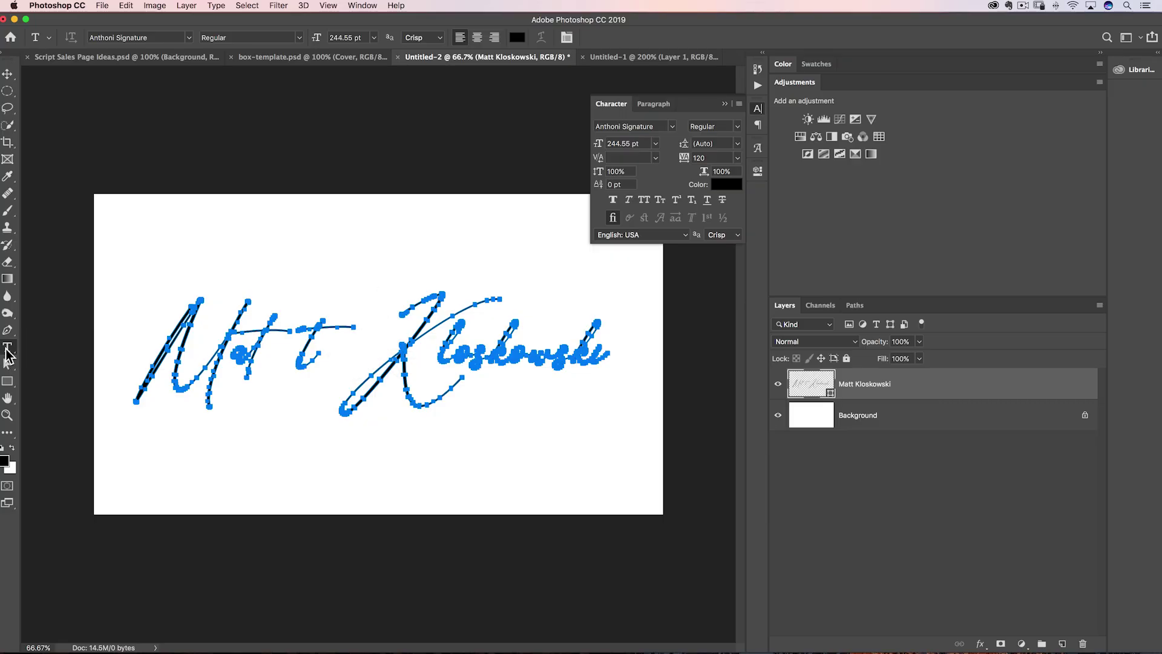
Pick the Direct Selection Tool (A) from the Path Selection flyout in the toolbar.
{"action": "left_click", "coordinate": [6, 365]}
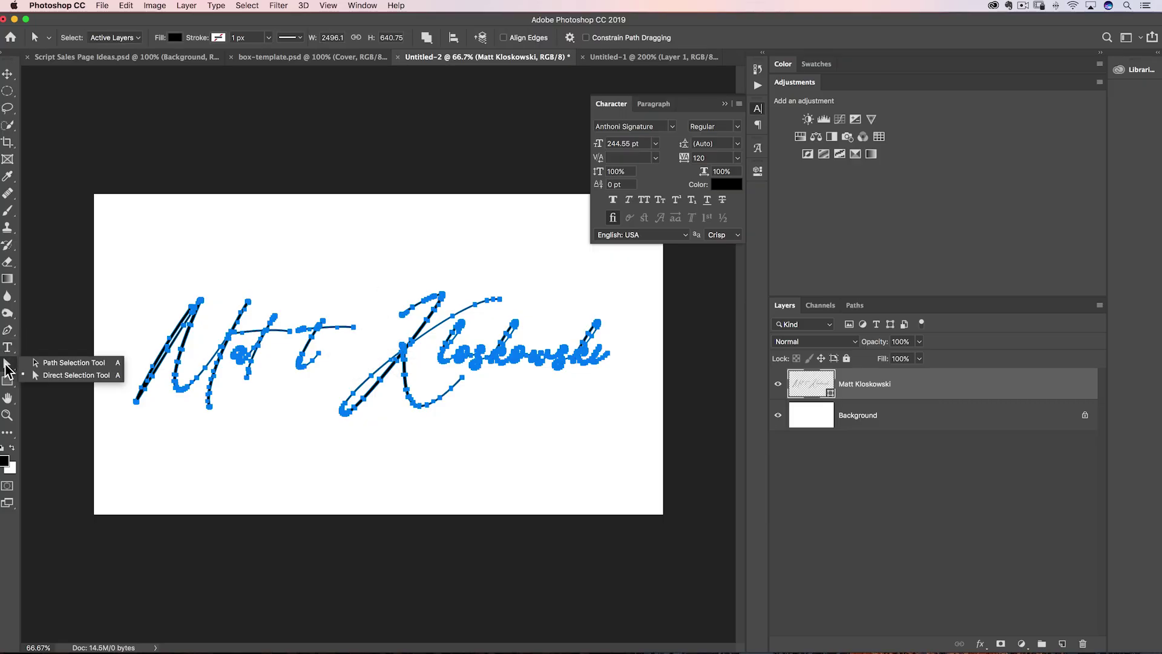
{"action": "left_click", "coordinate": [6, 365]}
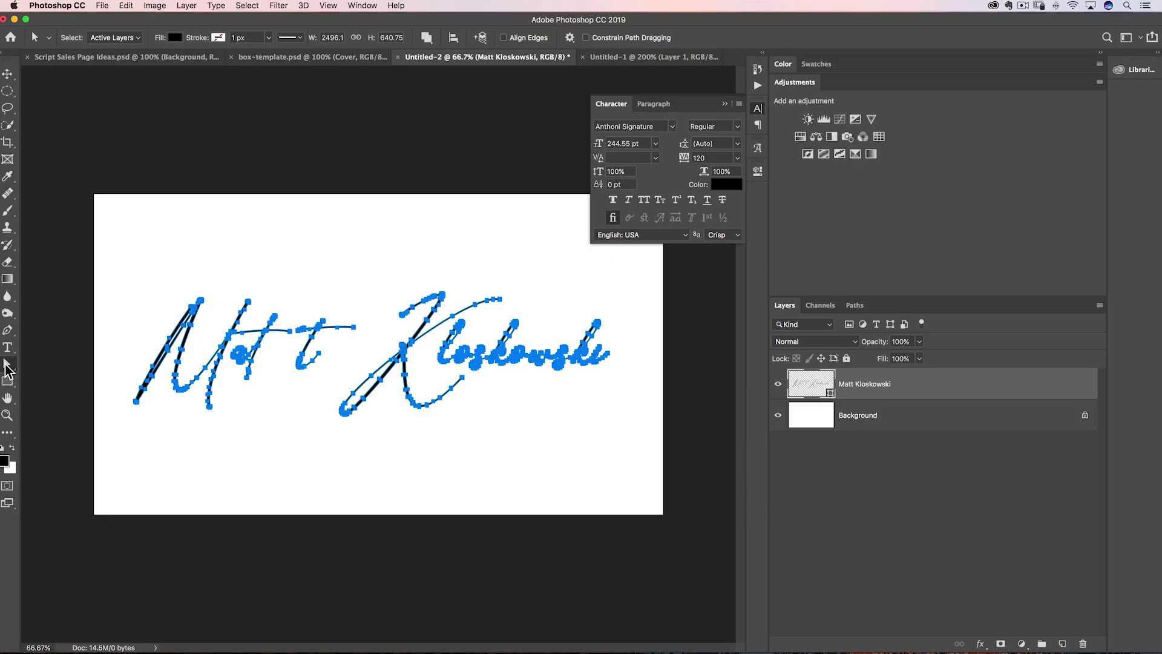
{"action": "left_click", "coordinate": [6, 365]}
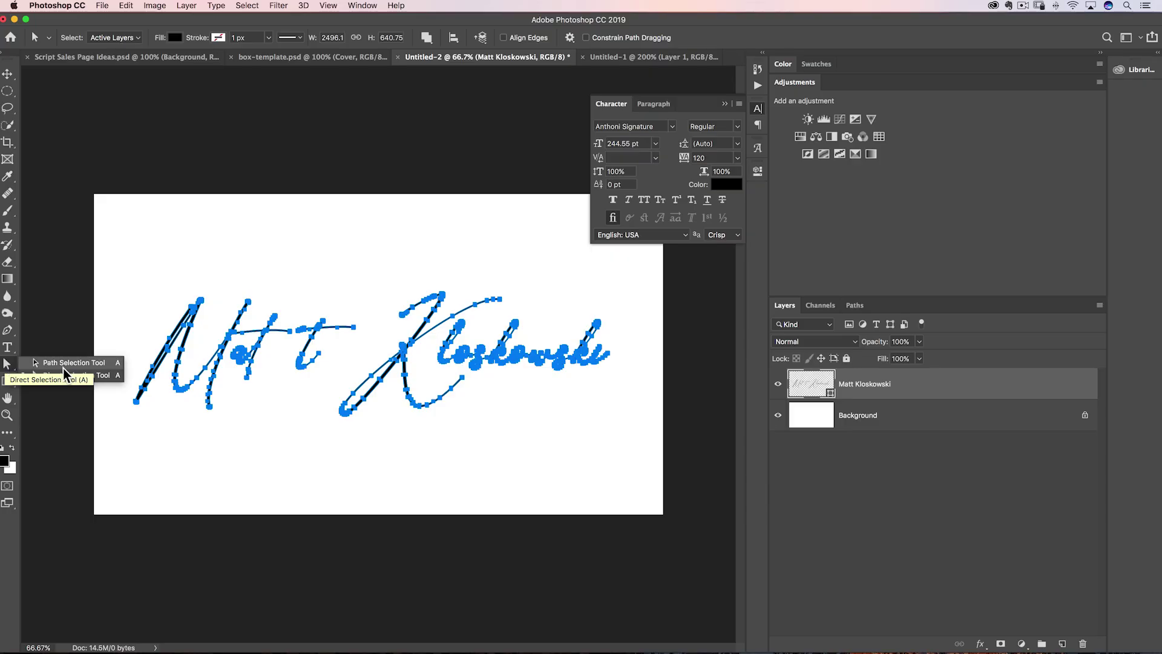
{"action": "left_click", "coordinate": [107, 375]}
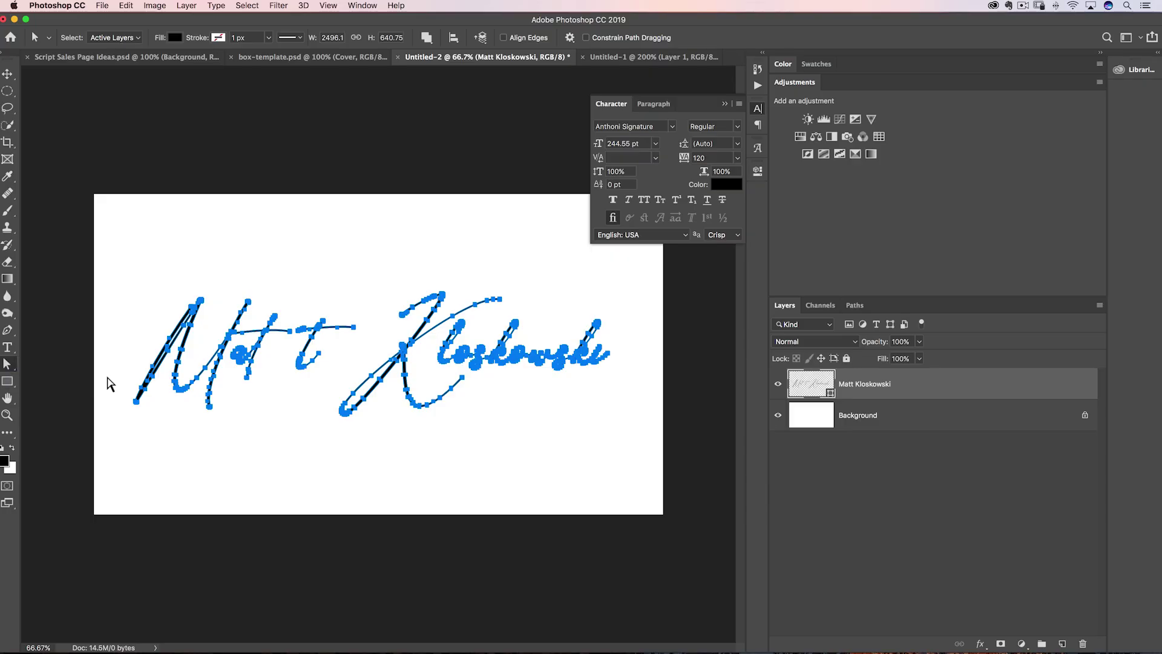
{"action": "left_click", "coordinate": [7, 365]}
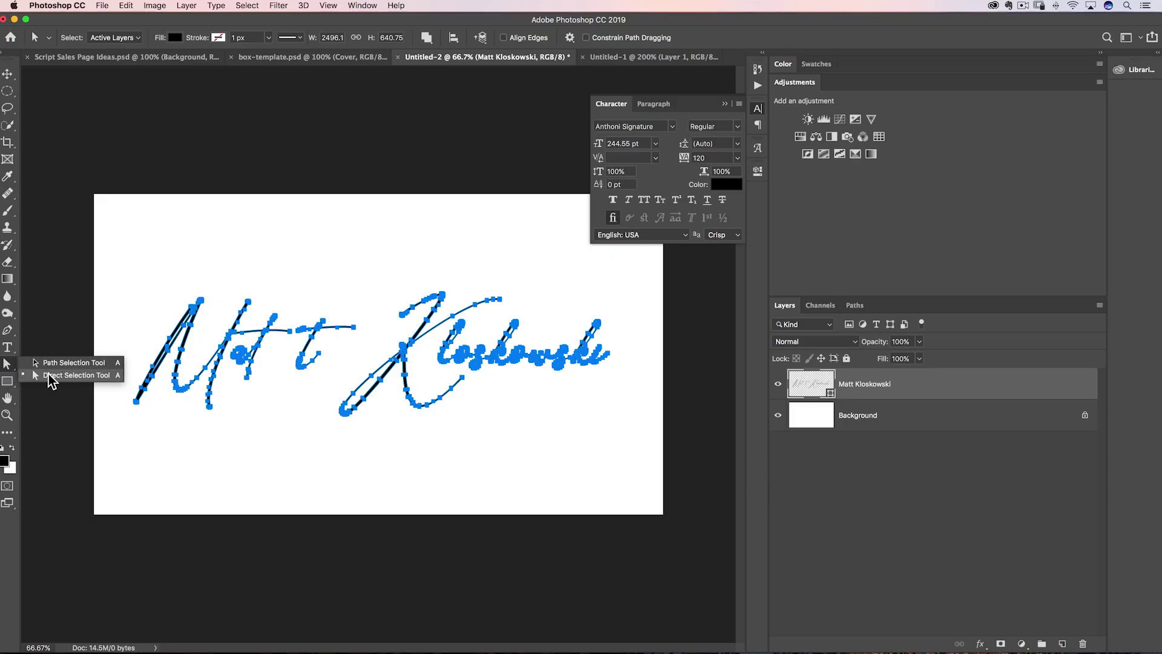
Zoom in on Matt and delete the second t's crossbar anchors, the left part then the right end.
{"action": "left_click", "coordinate": [48, 376]}
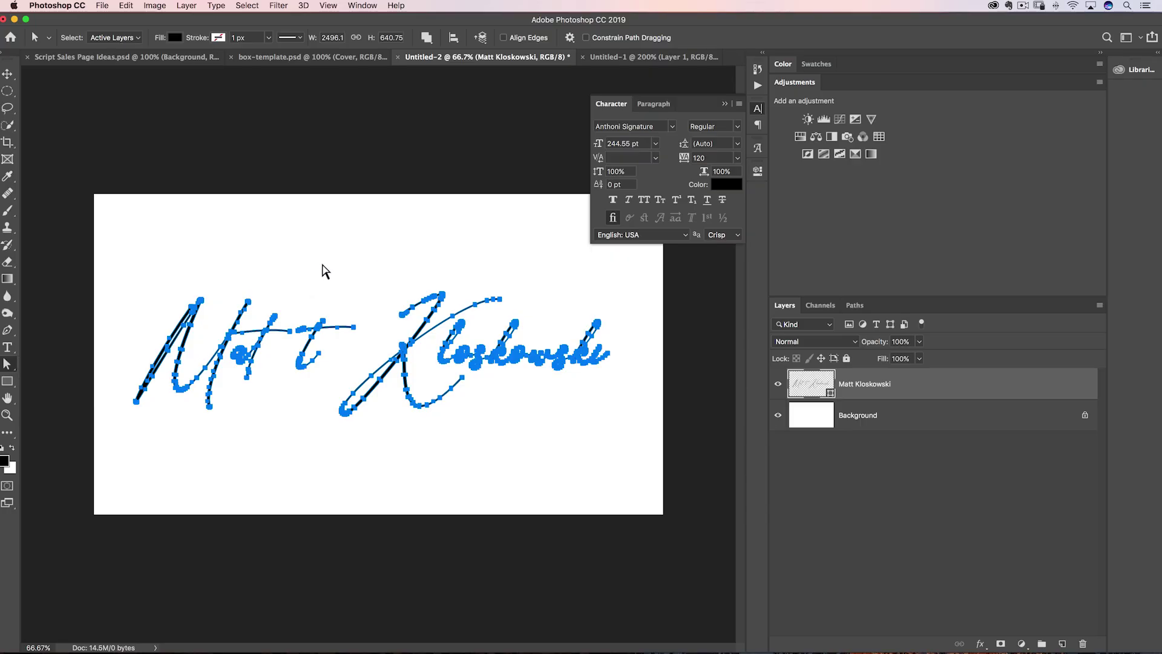
{"action": "left_click", "coordinate": [359, 282]}
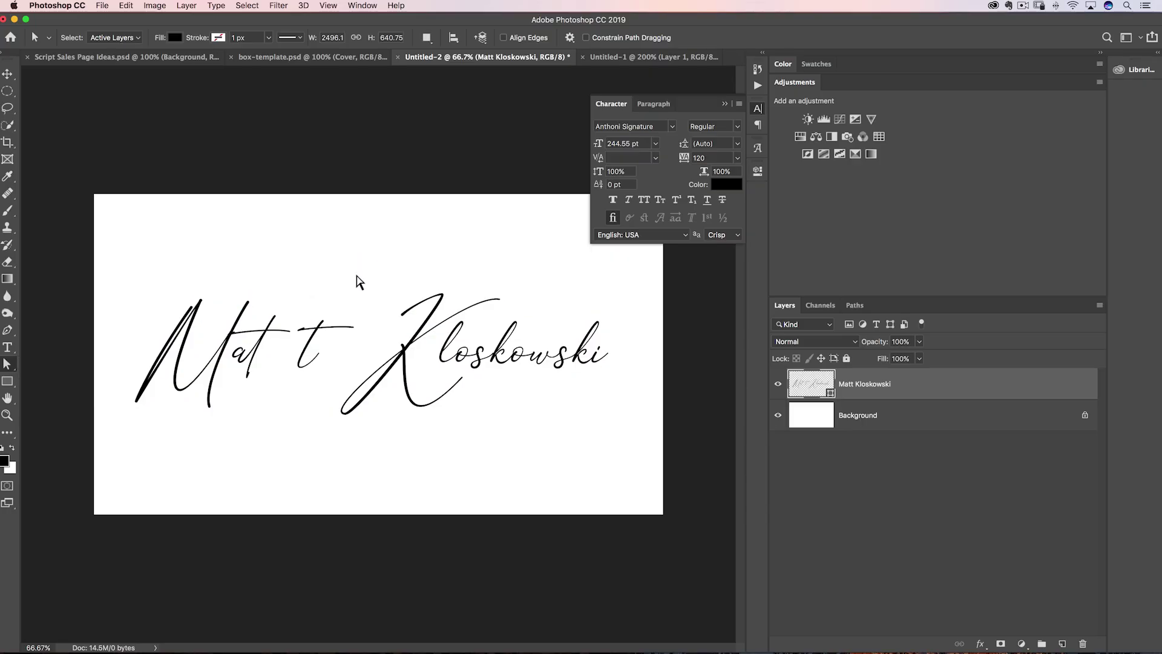
{"action": "key", "text": "super+plus"}
{"action": "key", "text": "super+plus"}
{"action": "key", "text": "super+plus"}
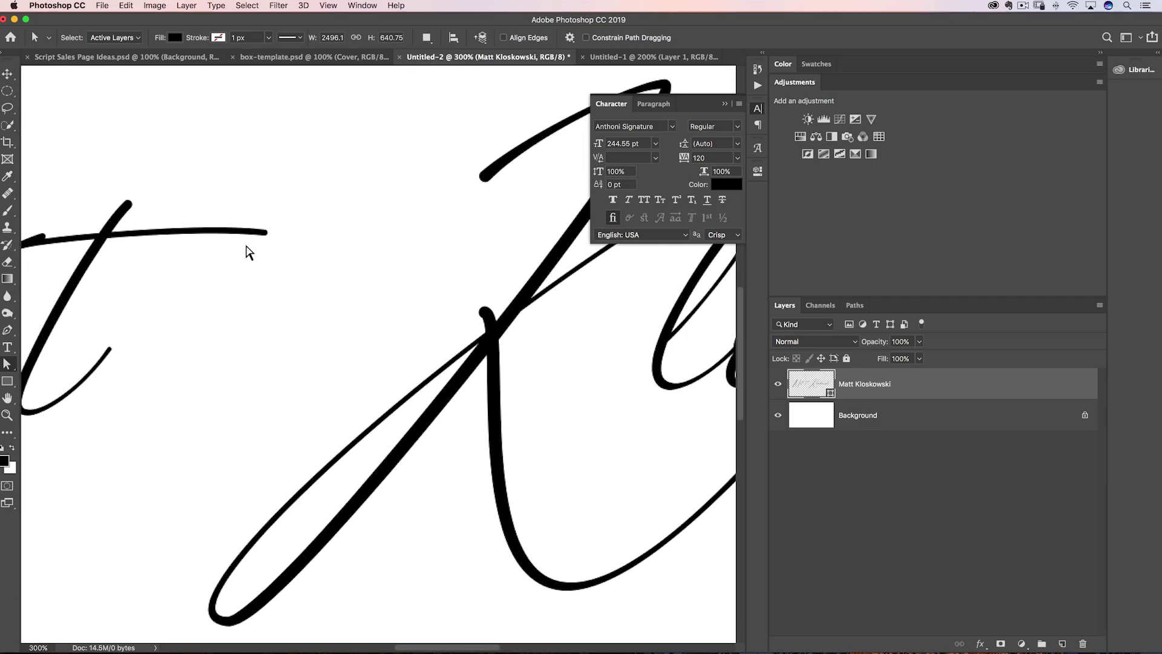
{"action": "left_click_drag", "start_coordinate": [233, 267], "coordinate": [423, 266]}
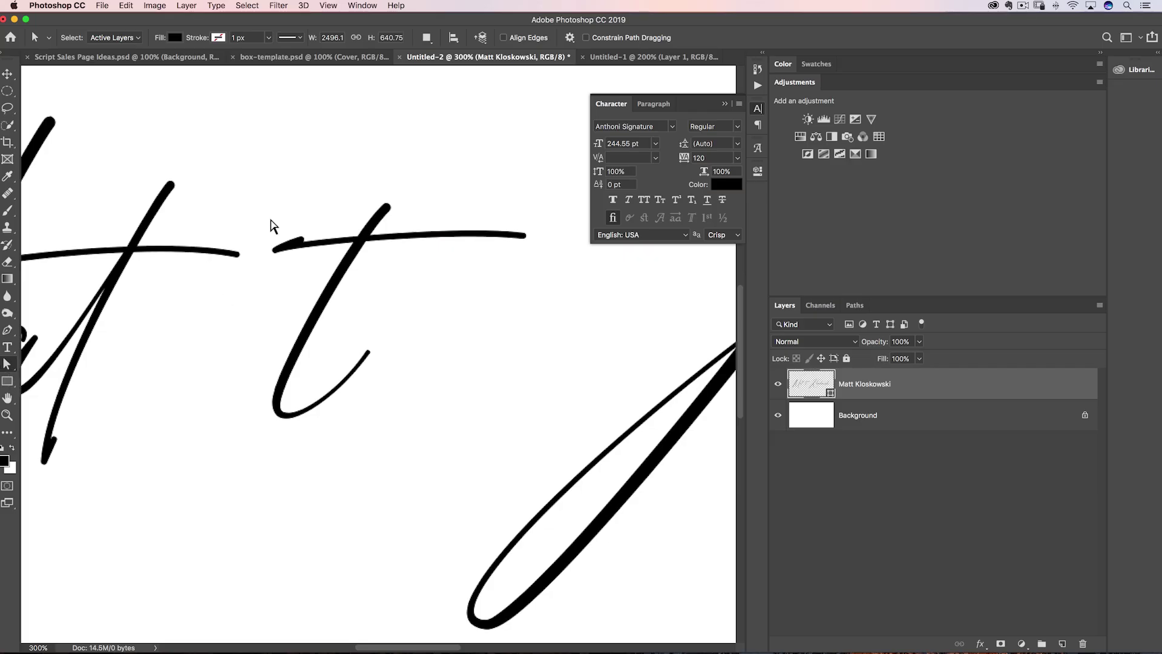
{"action": "left_click_drag", "start_coordinate": [268, 210], "coordinate": [335, 259]}
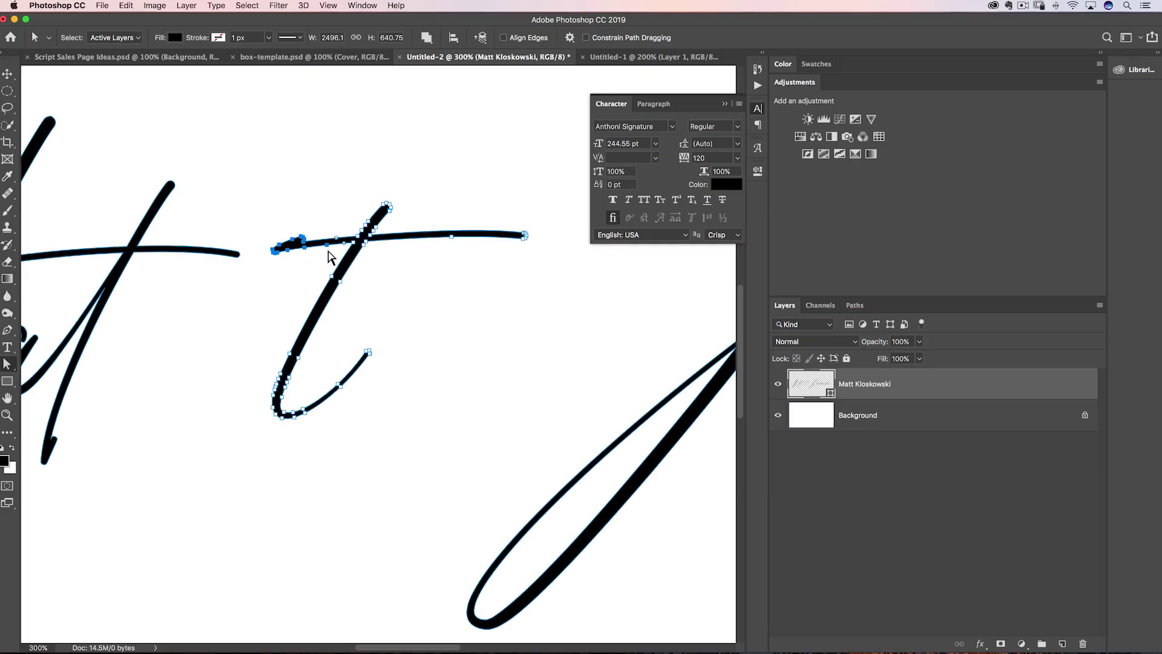
{"action": "left_click", "coordinate": [333, 277], "text": "shift"}
{"action": "key", "text": "BackSpace"}
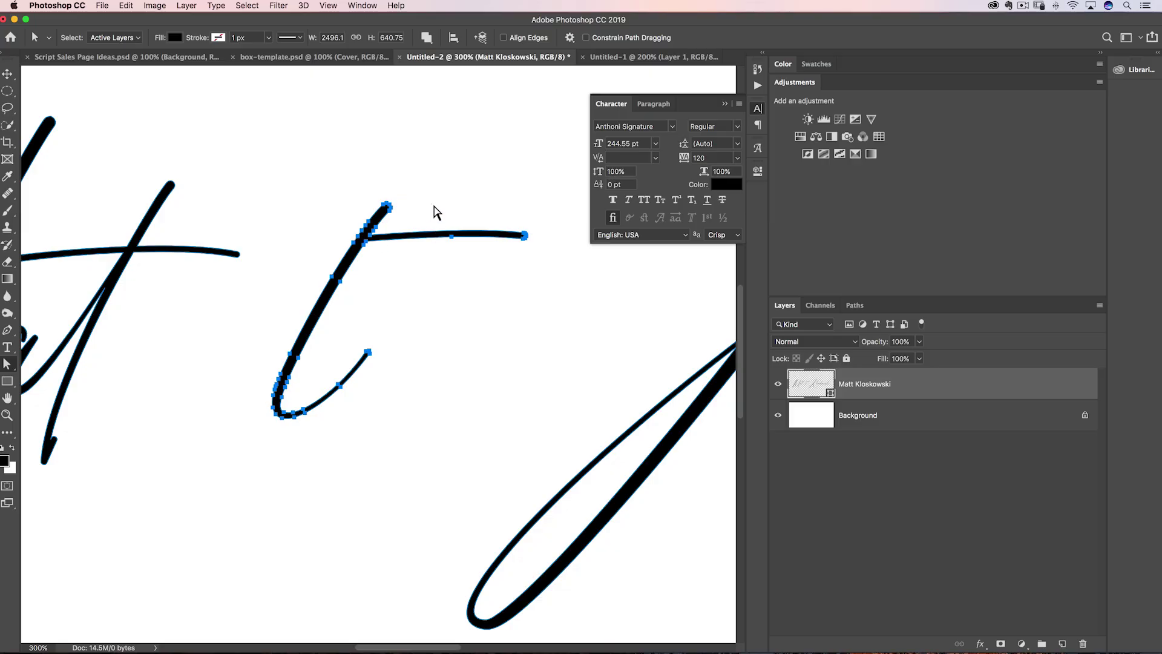
{"action": "left_click_drag", "start_coordinate": [433, 207], "coordinate": [553, 281]}
{"action": "key", "text": "BackSpace"}
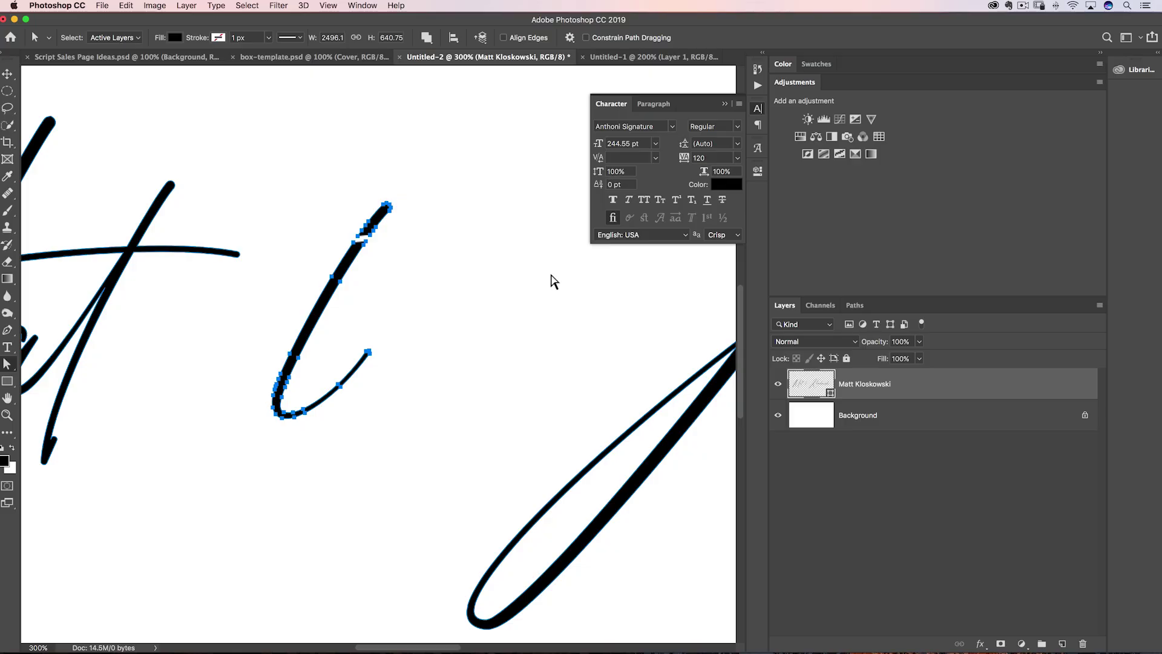
{"action": "left_click", "coordinate": [474, 239]}
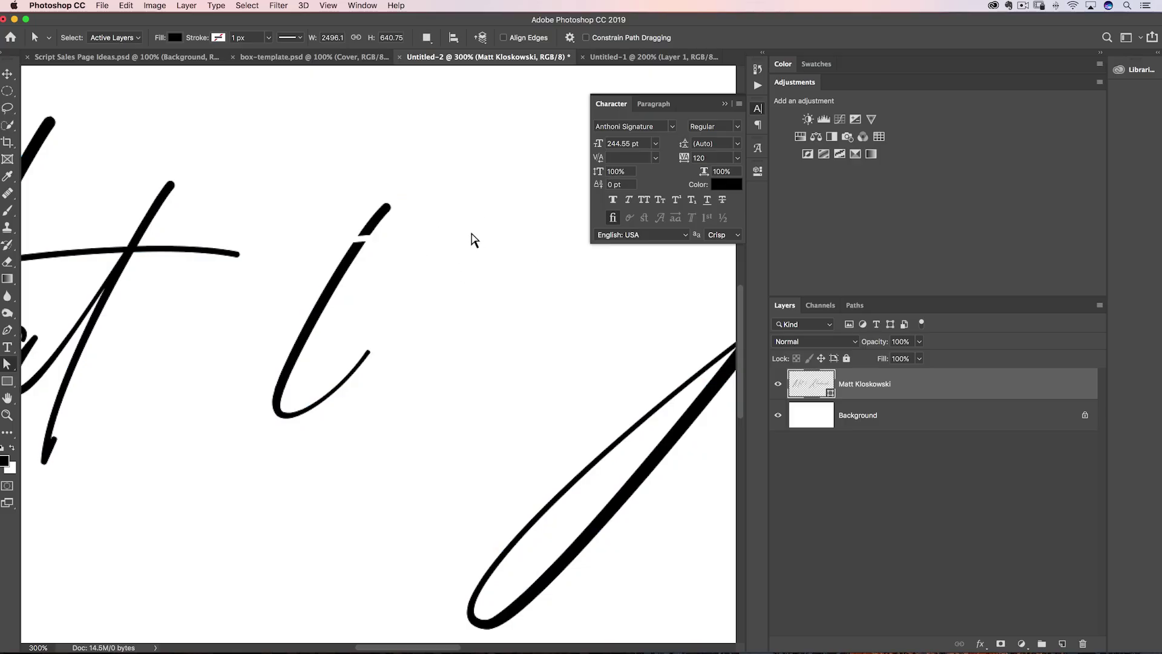
Drag the anchor above the break down-left to round off the second t's stem.
{"action": "left_click", "coordinate": [371, 242]}
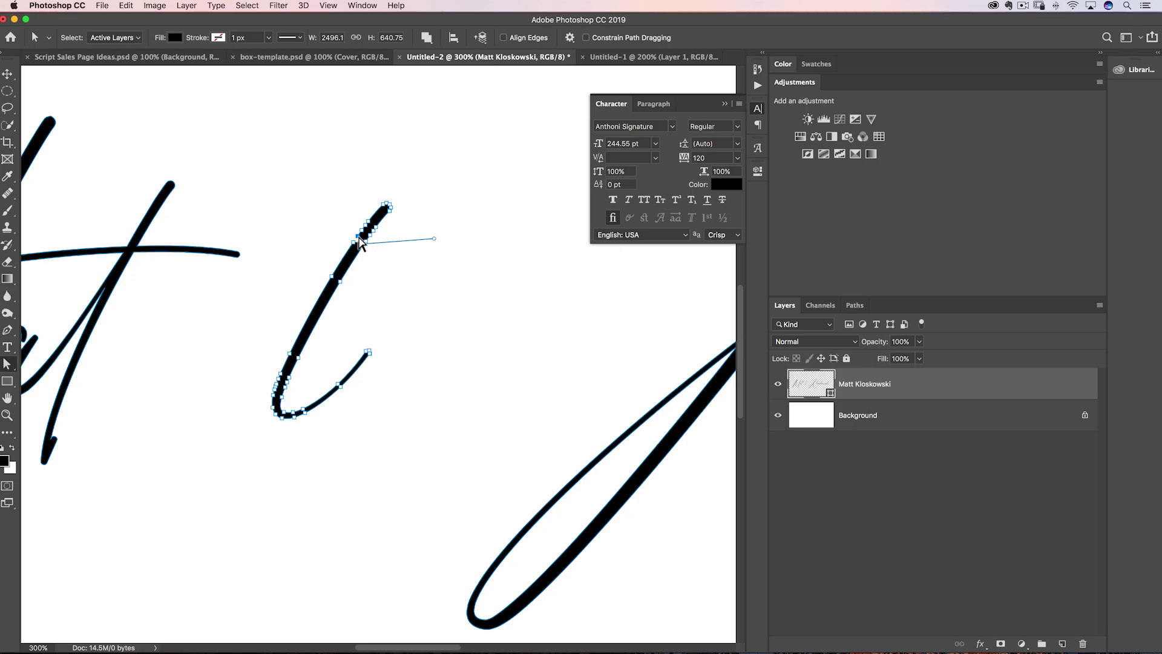
{"action": "left_click", "coordinate": [358, 237]}
{"action": "left_click_drag", "start_coordinate": [358, 237], "coordinate": [353, 243]}
{"action": "left_click_drag", "start_coordinate": [135, 472], "coordinate": [493, 402]}
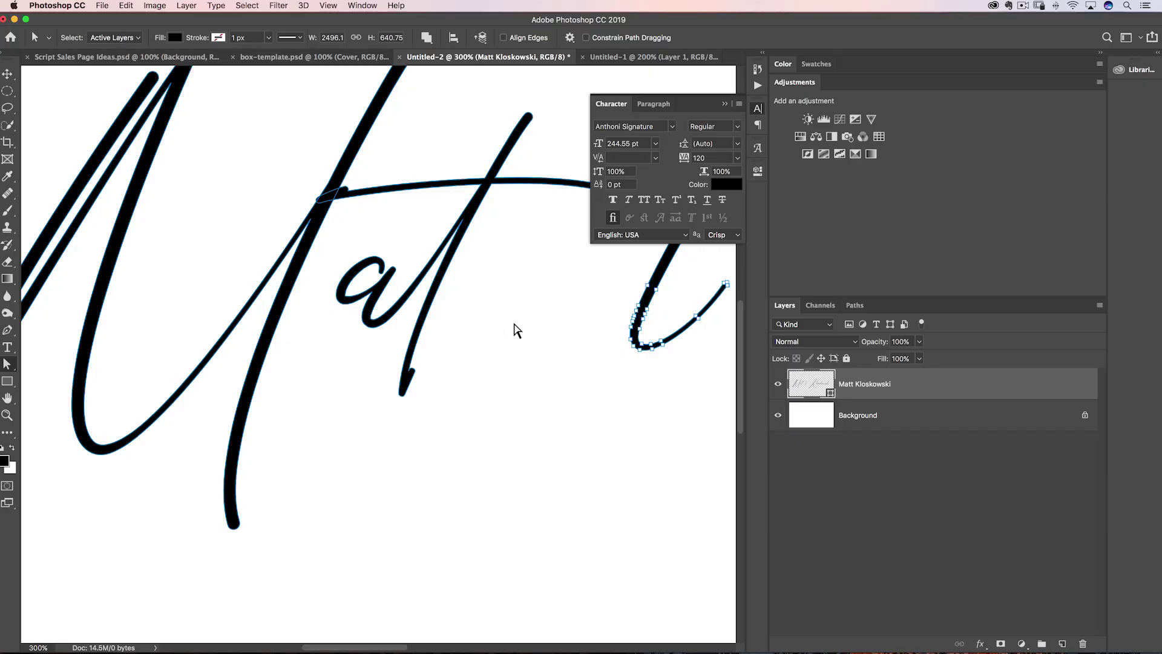
{"action": "left_click_drag", "start_coordinate": [564, 369], "coordinate": [363, 454]}
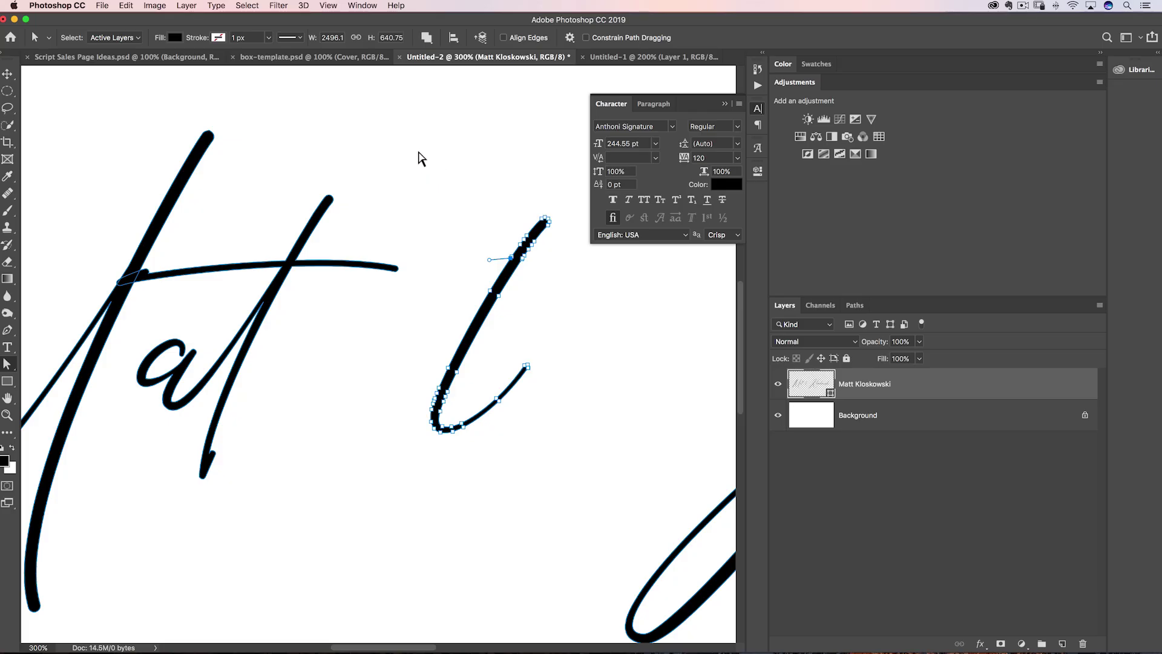
Marquee the last letter of Matt and nudge it left with the arrow keys to sit beside the t.
{"action": "left_click_drag", "start_coordinate": [422, 152], "coordinate": [571, 467]}
{"action": "key", "text": "Left"}
{"action": "key", "text": "Left"}
{"action": "key", "text": "Left"}
{"action": "key", "text": "Left"}
{"action": "key", "text": "Left"}
{"action": "key", "text": "Left"}
{"action": "key", "text": "Left"}
{"action": "key", "text": "Left"}
{"action": "key", "text": "Left"}
{"action": "key", "text": "Left"}
{"action": "key", "text": "Left"}
{"action": "key", "text": "Left"}
{"action": "key", "text": "Left"}
{"action": "key", "text": "Left"}
{"action": "key", "text": "Left"}
{"action": "key", "text": "Left"}
{"action": "key", "text": "Left"}
{"action": "key", "text": "Left"}
{"action": "key", "text": "Left"}
{"action": "key", "text": "Left"}
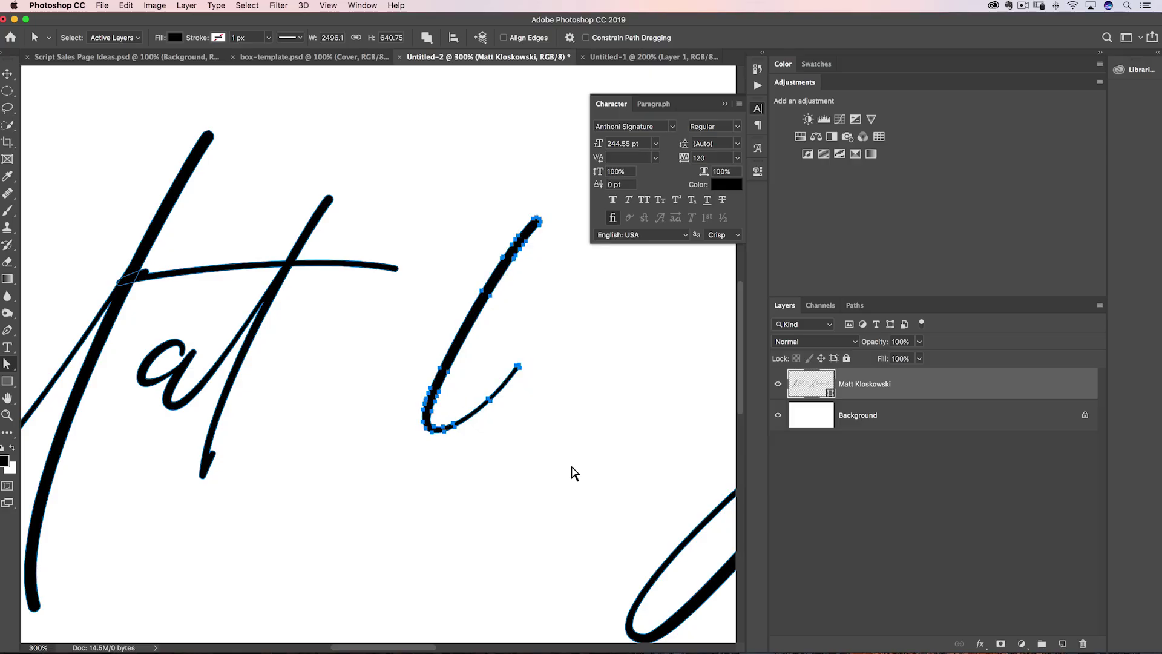
{"action": "key", "text": "Right"}
{"action": "key", "text": "Right"}
{"action": "key", "text": "Right"}
{"action": "key", "text": "Right"}
{"action": "key", "text": "Right"}
{"action": "key", "text": "Right"}
{"action": "key", "text": "Right"}
{"action": "key", "text": "Right"}
{"action": "key", "text": "Right"}
{"action": "key", "text": "Right"}
{"action": "key", "text": "Right"}
{"action": "key", "text": "Right"}
{"action": "key", "text": "Right"}
{"action": "key", "text": "Right"}
{"action": "key", "text": "Right"}
{"action": "key", "text": "Left"}
{"action": "key", "text": "Left"}
{"action": "key", "text": "Left"}
{"action": "key", "text": "Left"}
{"action": "key", "text": "Left"}
{"action": "key", "text": "Left"}
{"action": "key", "text": "Left"}
{"action": "key", "text": "Left"}
{"action": "key", "text": "Left"}
{"action": "key", "text": "Left"}
{"action": "key", "text": "Left"}
{"action": "key", "text": "Left"}
{"action": "key", "text": "Left"}
{"action": "key", "text": "Left"}
{"action": "key", "text": "Left"}
{"action": "key", "text": "Left"}
{"action": "key", "text": "Left"}
{"action": "key", "text": "Left"}
{"action": "key", "text": "Left"}
{"action": "key", "text": "Left"}
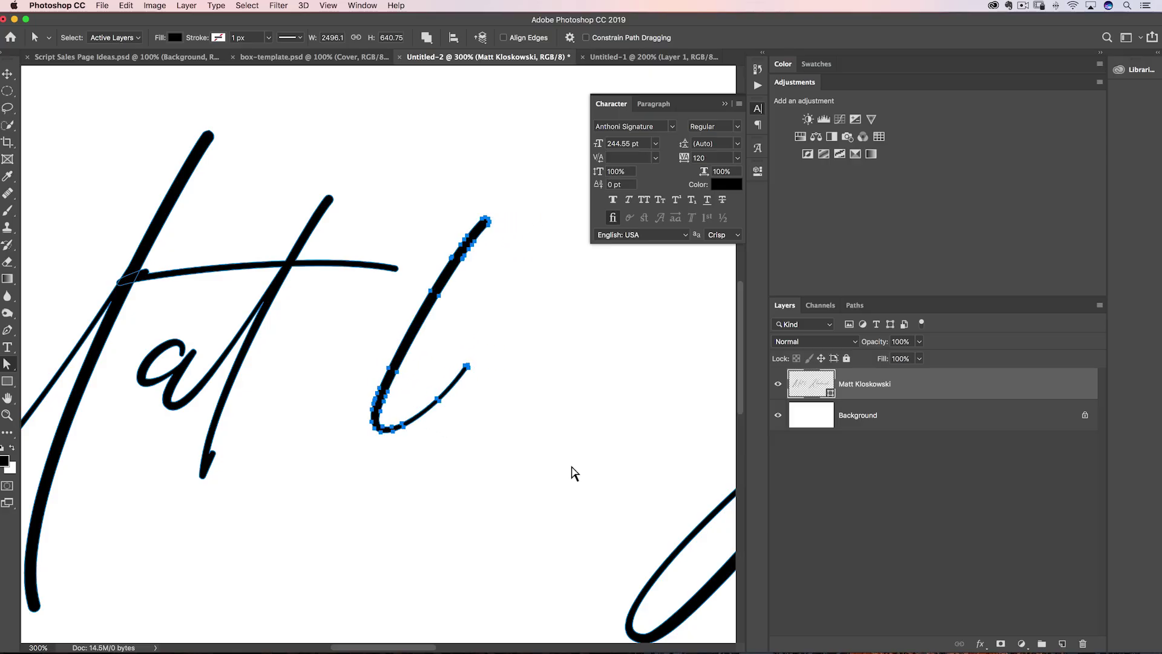
{"action": "key", "text": "Left"}
{"action": "key", "text": "Left"}
{"action": "key", "text": "Left"}
{"action": "key", "text": "Left"}
{"action": "key", "text": "Left"}
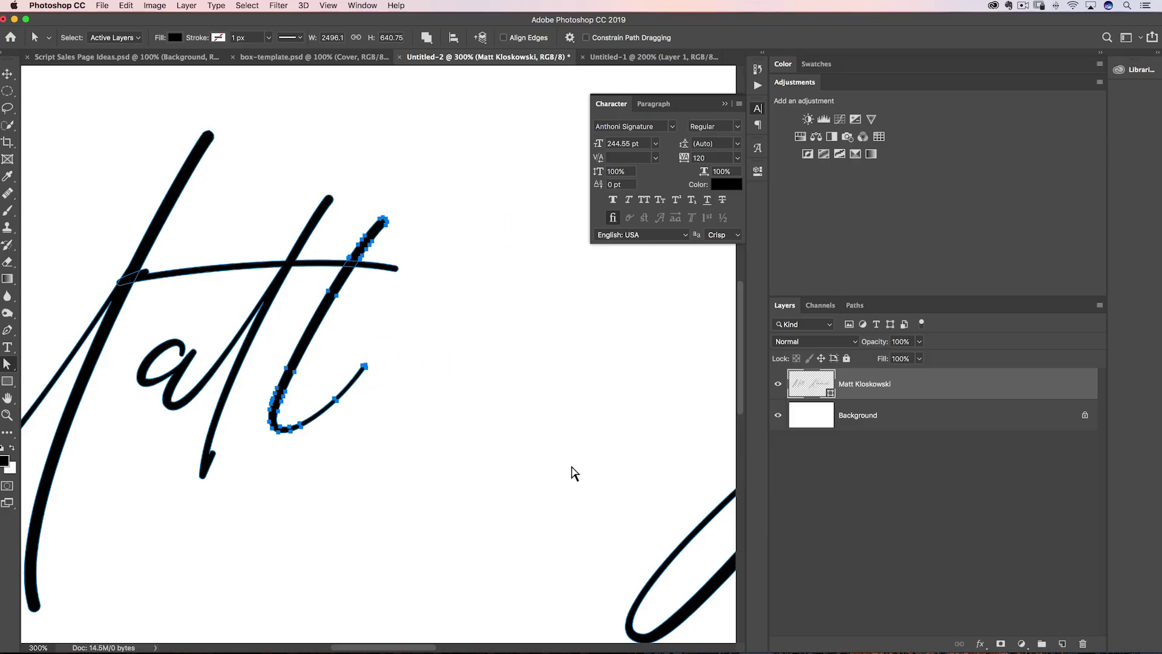
{"action": "key", "text": "Up"}
{"action": "key", "text": "Up"}
{"action": "key", "text": "Up"}
{"action": "key", "text": "Up"}
{"action": "key", "text": "Up"}
{"action": "key", "text": "Up"}
{"action": "key", "text": "Up"}
{"action": "key", "text": "Up"}
{"action": "key", "text": "Up"}
{"action": "key", "text": "Up"}
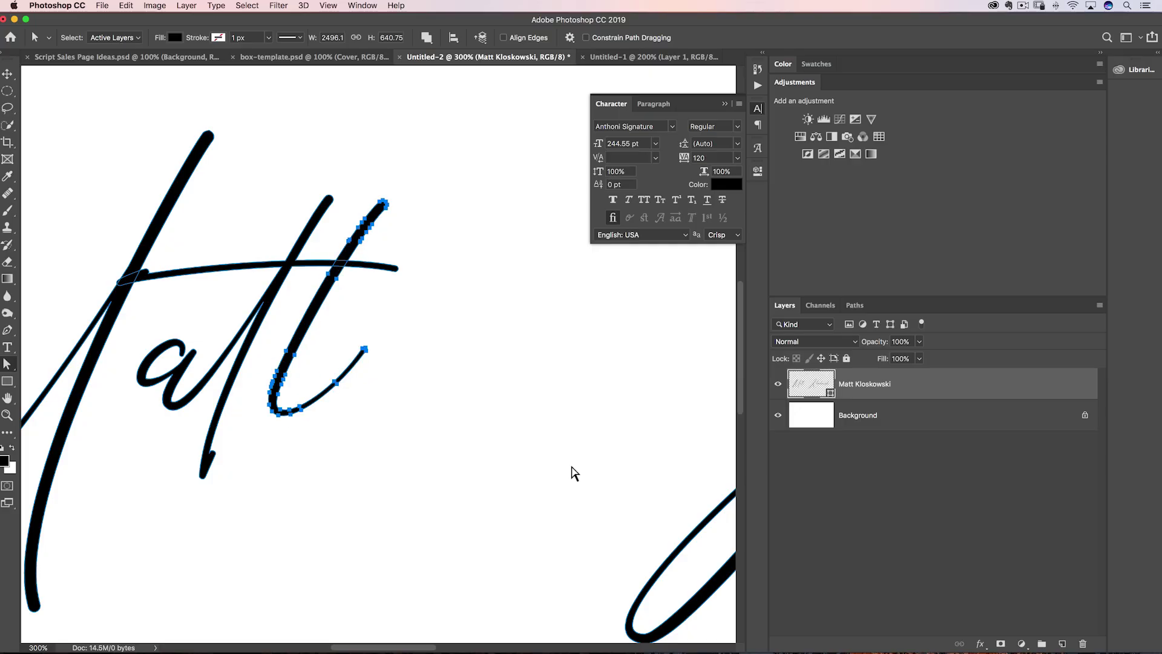
{"action": "key", "text": "Down"}
{"action": "key", "text": "Down"}
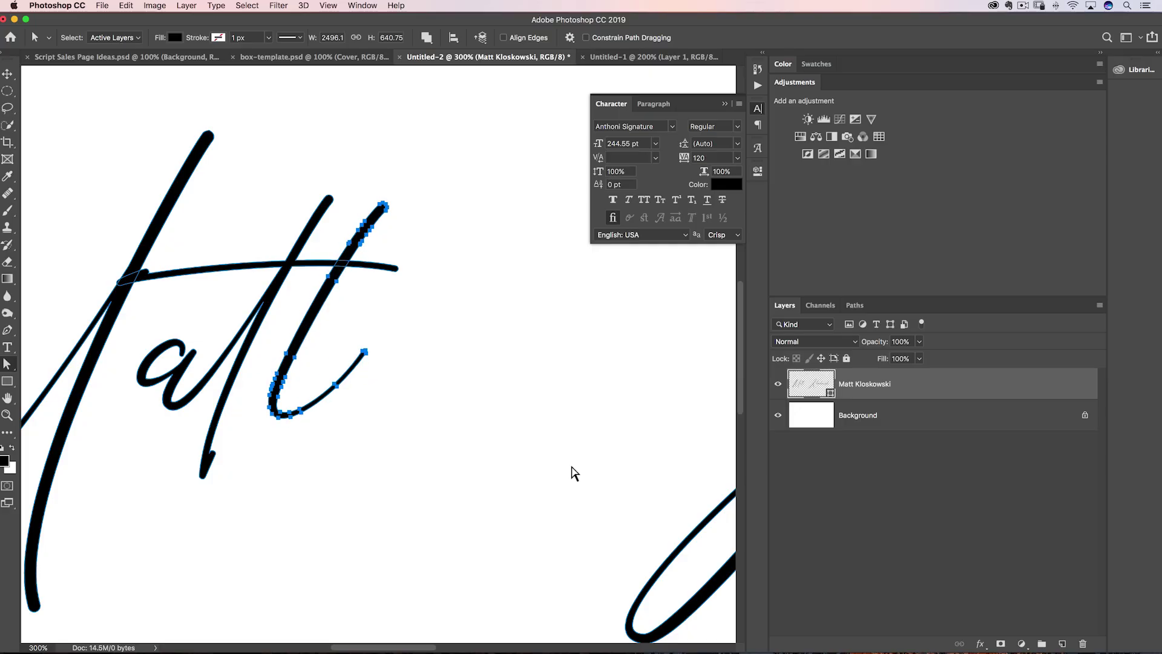
{"action": "key", "text": "Right"}
{"action": "key", "text": "Right"}
{"action": "key", "text": "Right"}
{"action": "key", "text": "Right"}
{"action": "key", "text": "Right"}
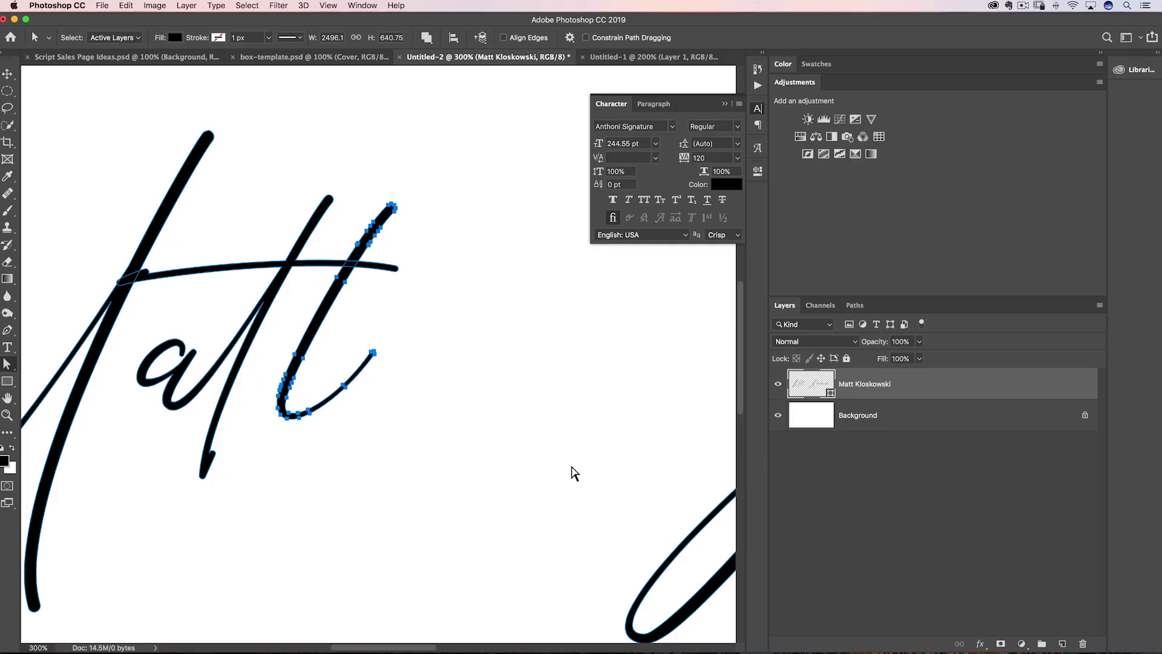
{"action": "key", "text": "Left"}
{"action": "key", "text": "Left"}
{"action": "key", "text": "Left"}
{"action": "key", "text": "Left"}
{"action": "key", "text": "Left"}
{"action": "key", "text": "Up"}
{"action": "key", "text": "Up"}
{"action": "key", "text": "Up"}
{"action": "key", "text": "Up"}
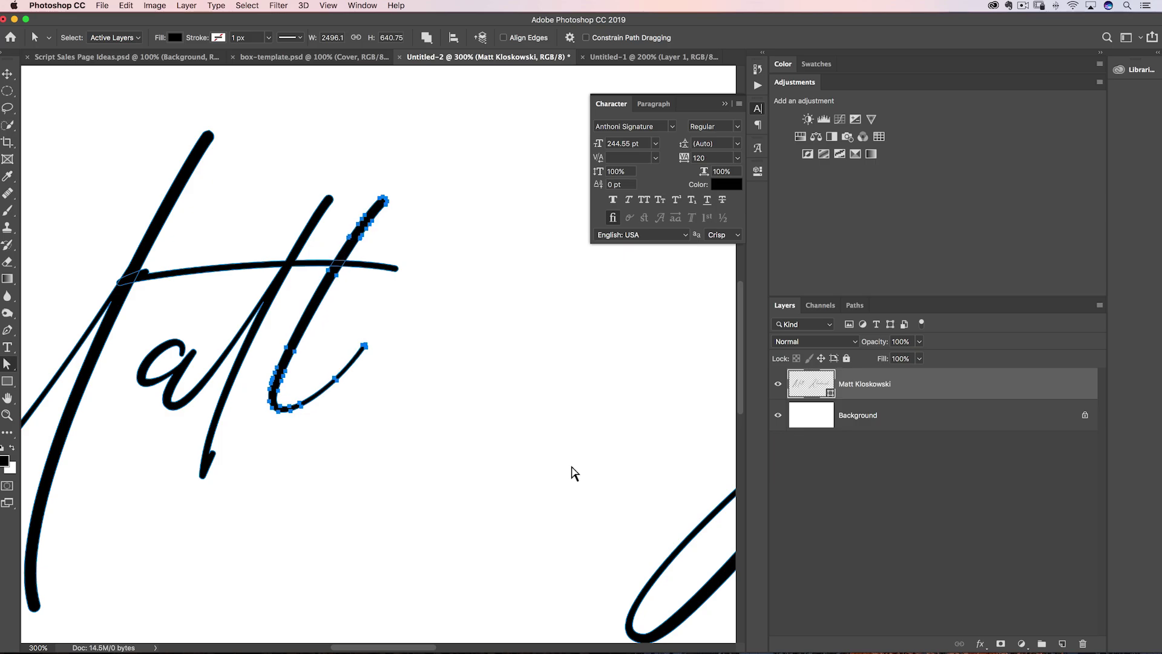
{"action": "key", "text": "Down"}
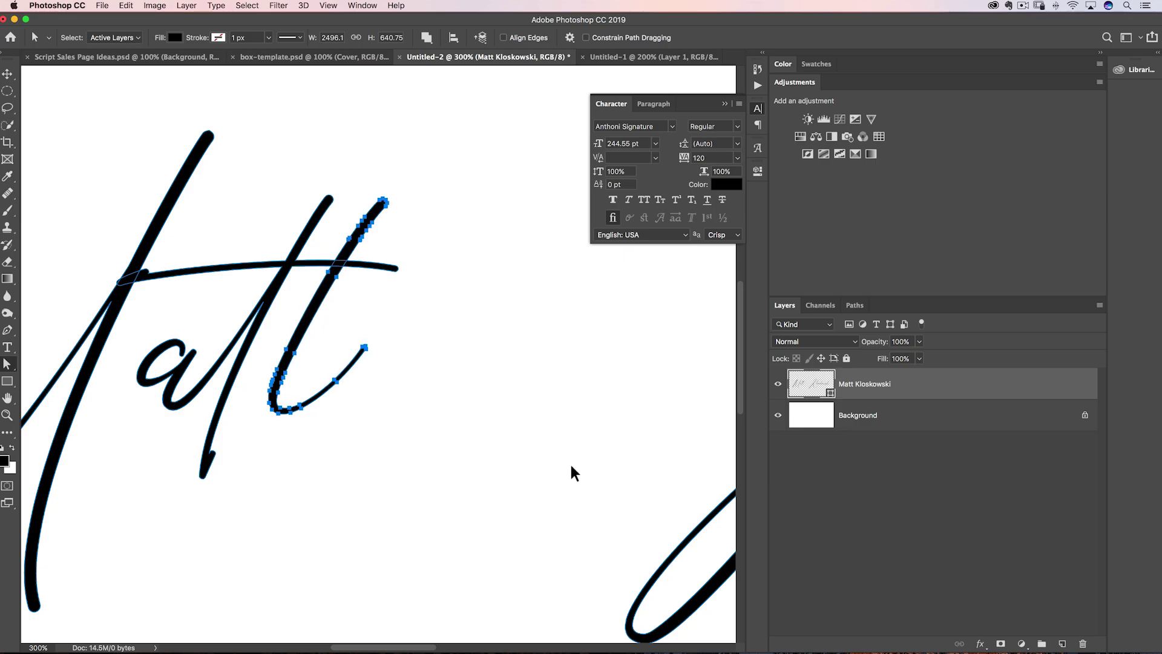
{"action": "key", "text": "super+1"}
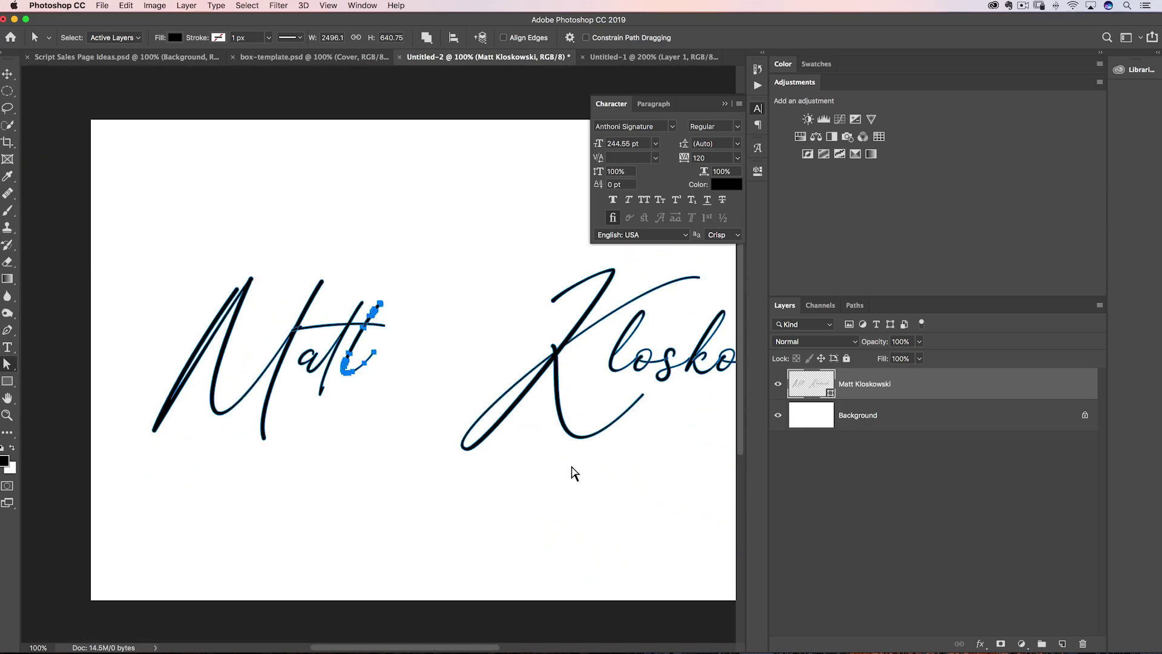
{"action": "key", "text": "super+minus"}
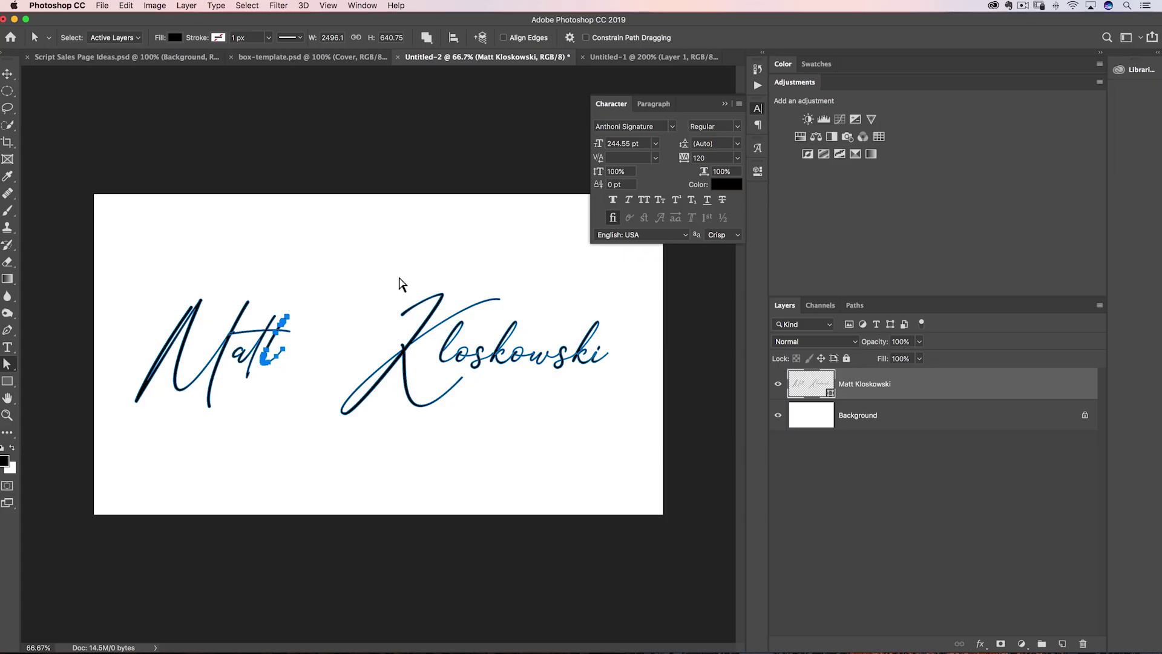
Select Kloskowski's anchors and shift them left with Shift+Left to close the gap to Matt.
{"action": "left_click_drag", "start_coordinate": [337, 252], "coordinate": [615, 425]}
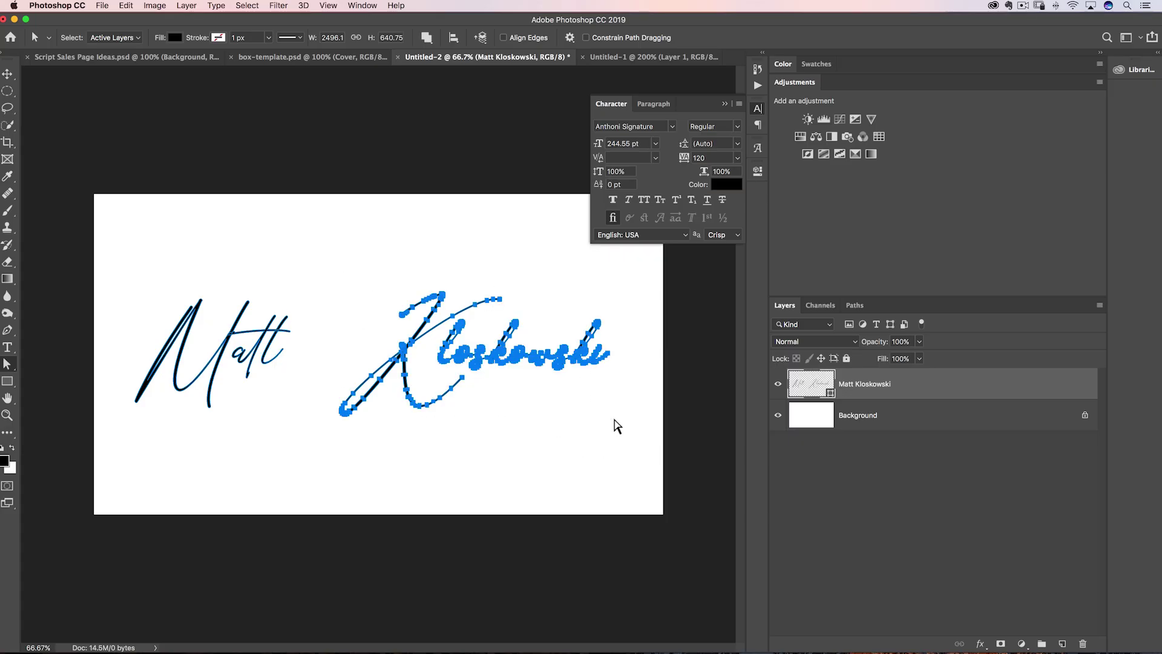
{"action": "key", "text": "shift+Left"}
{"action": "key", "text": "shift+Left"}
{"action": "key", "text": "shift+Left"}
{"action": "key", "text": "shift+Left"}
{"action": "key", "text": "shift+Left"}
{"action": "key", "text": "shift+Left"}
{"action": "key", "text": "shift+Left"}
{"action": "key", "text": "shift+Left"}
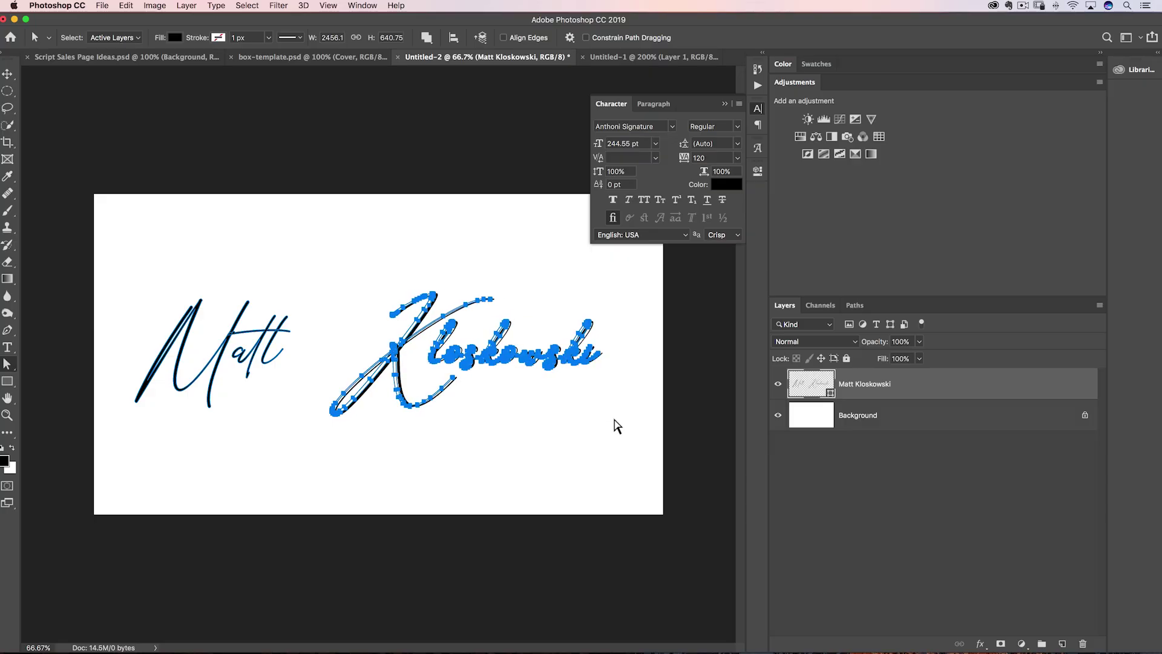
{"action": "key", "text": "shift+Left"}
{"action": "key", "text": "shift+Left"}
{"action": "key", "text": "shift+Left"}
{"action": "key", "text": "shift+Left"}
{"action": "key", "text": "shift+Left"}
{"action": "key", "text": "shift+Left"}
{"action": "key", "text": "shift+Left"}
{"action": "key", "text": "shift+Left"}
{"action": "key", "text": "shift+Left"}
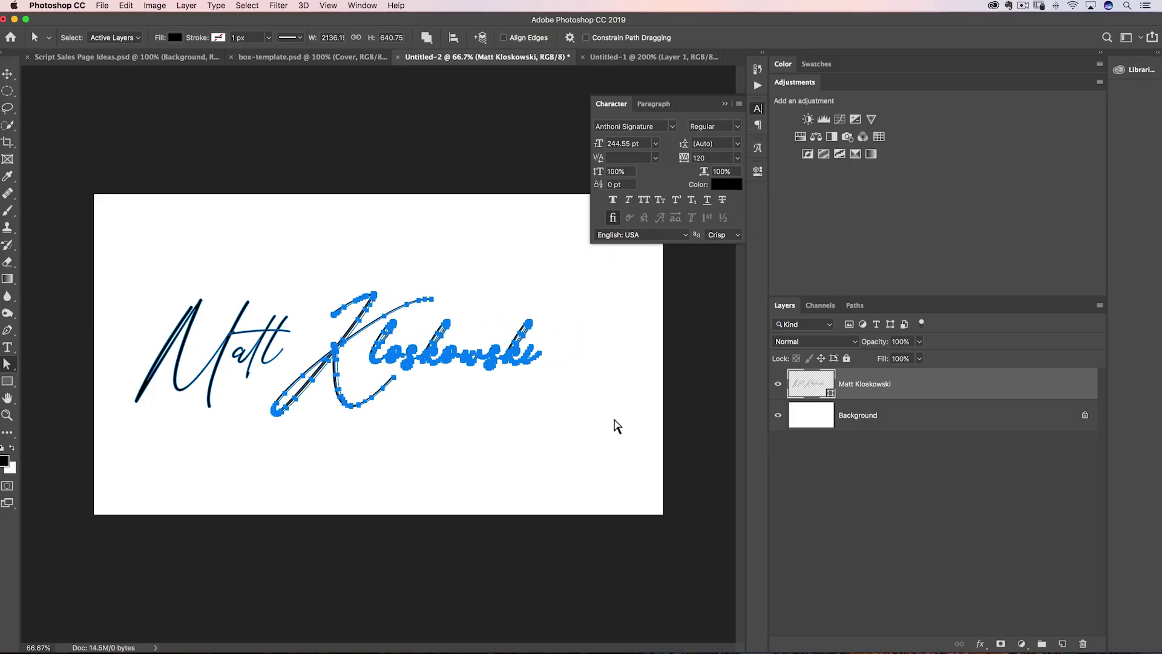
{"action": "left_click", "coordinate": [347, 257]}
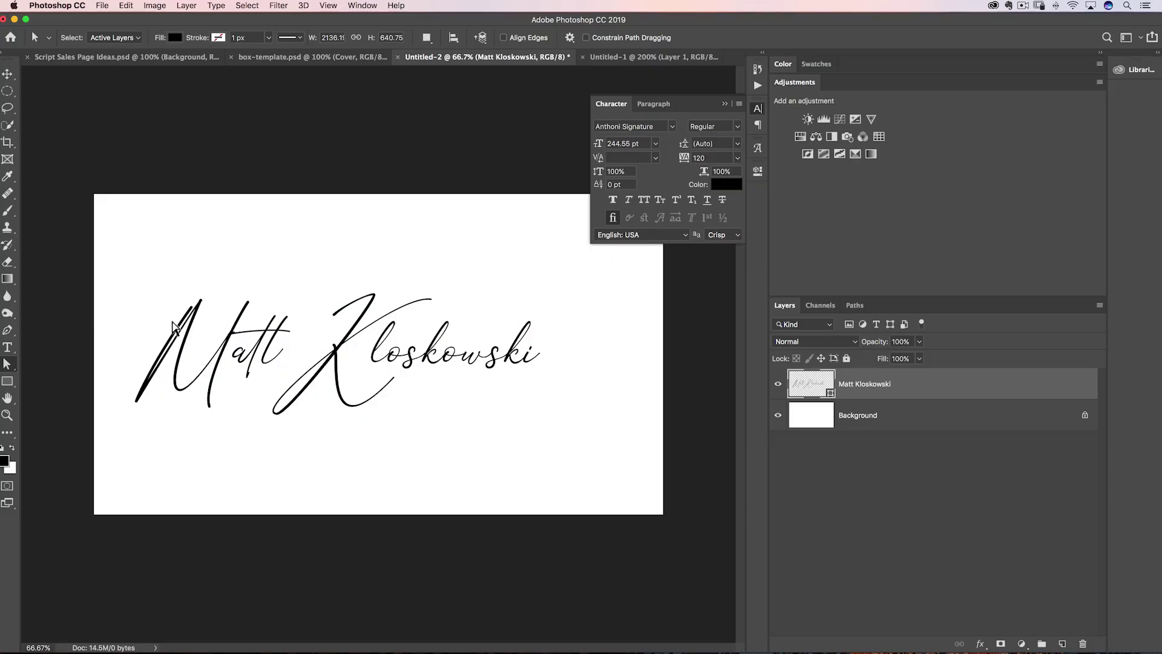
Drag the signature layer right with the Move tool to centre it on the canvas.
{"action": "left_click", "coordinate": [7, 73]}
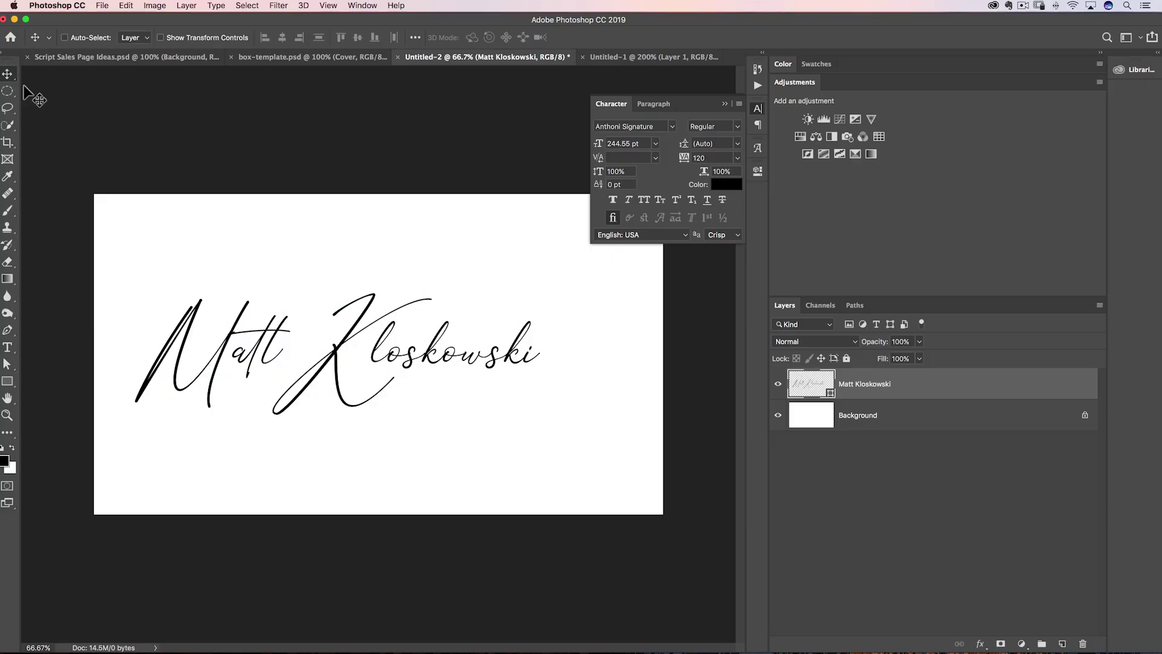
{"action": "left_click_drag", "start_coordinate": [315, 362], "coordinate": [417, 357]}
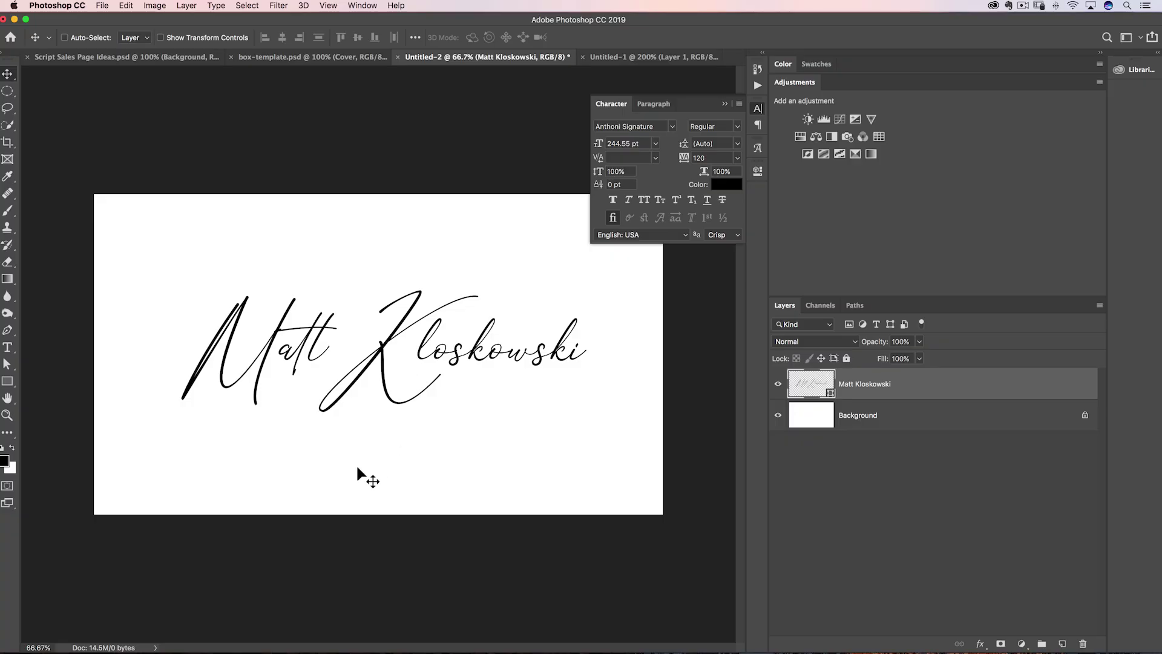
{"action": "key", "text": "t"}
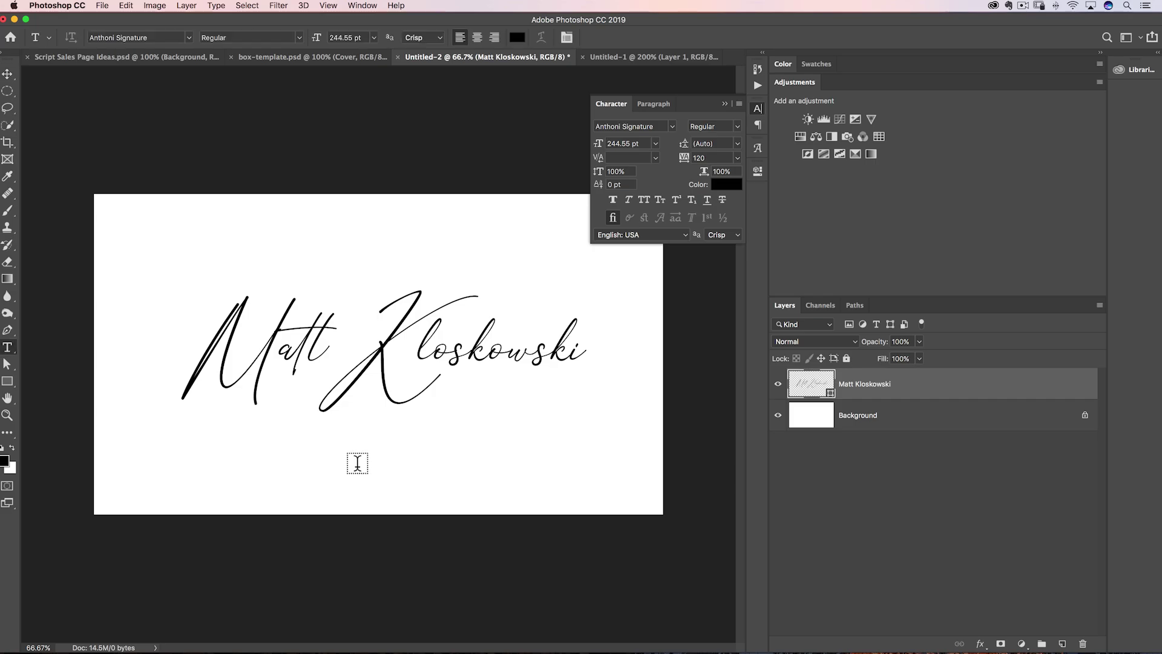
Type 'PHOTOGRAPH' in Athelas below the signature and scrub its size down to 128.55 pt.
{"action": "left_click", "coordinate": [189, 38]}
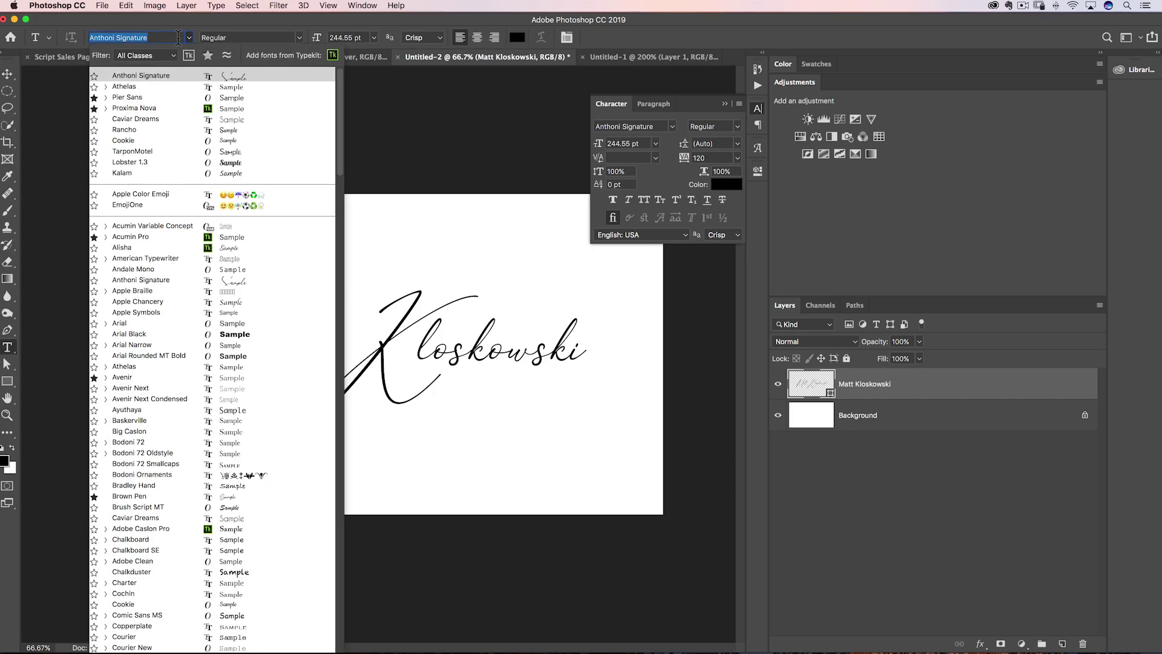
{"action": "left_click", "coordinate": [137, 92]}
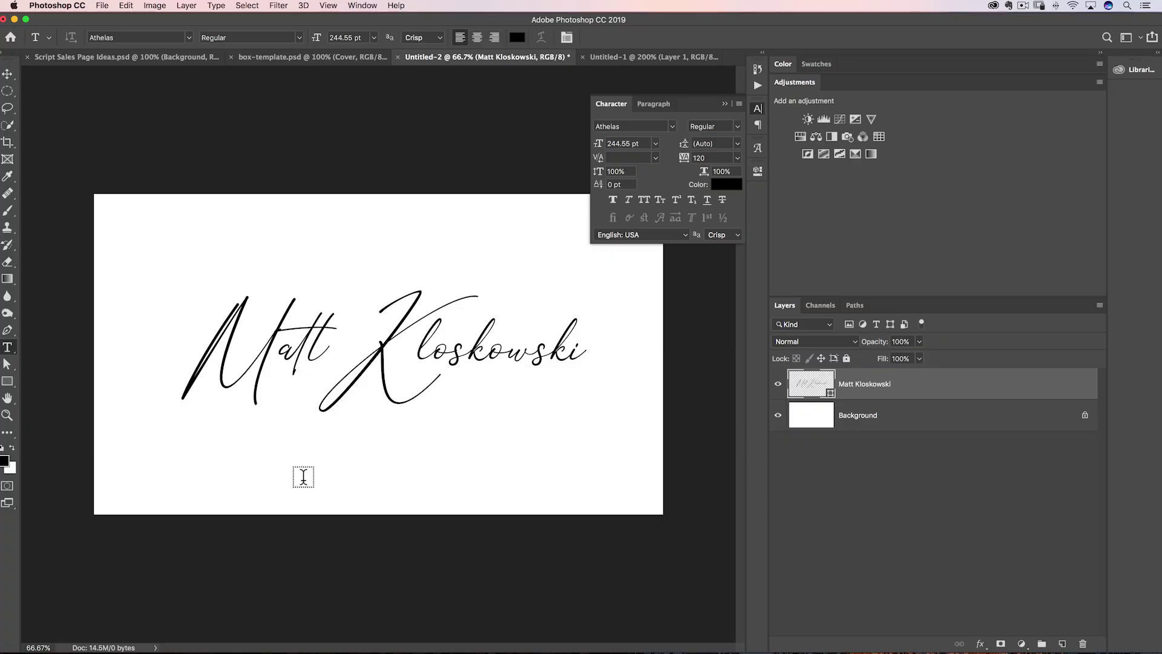
{"action": "left_click", "coordinate": [328, 473]}
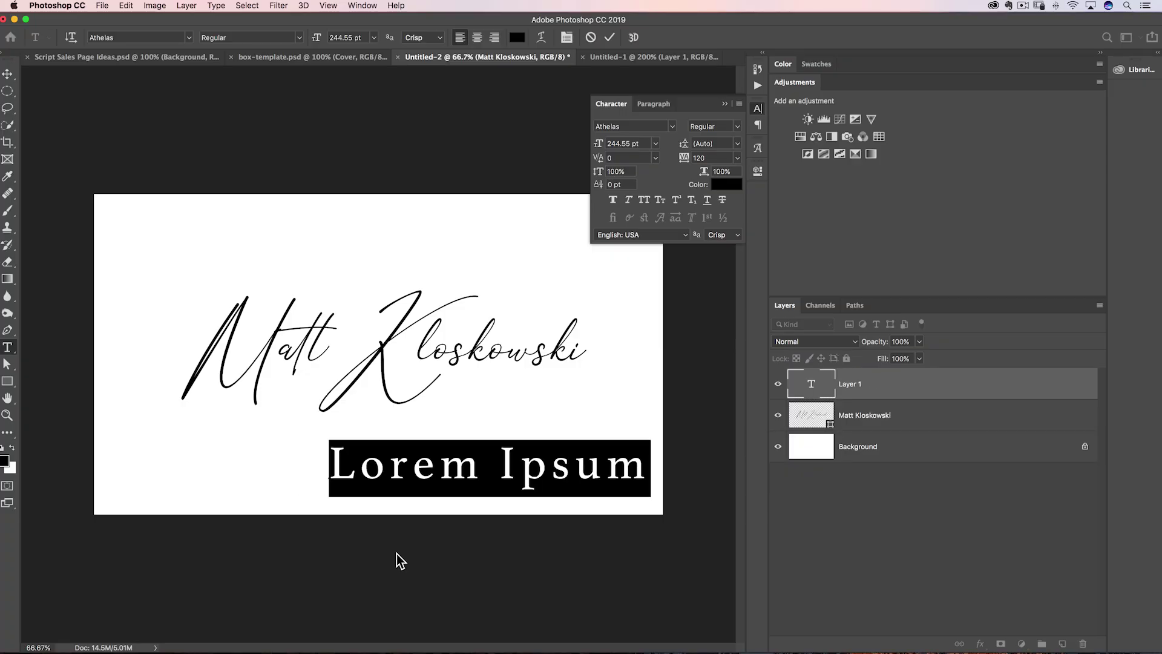
{"action": "type", "text": "PHOTOGRAPH"}
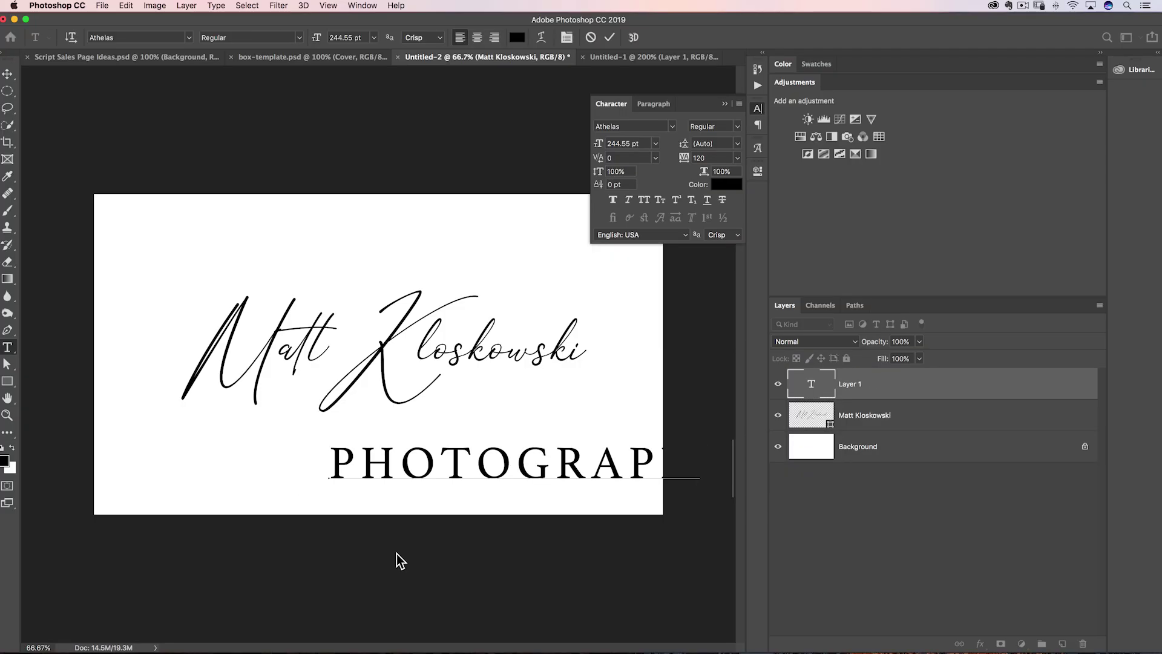
{"action": "key", "text": "super"}
{"action": "key", "text": "super+a"}
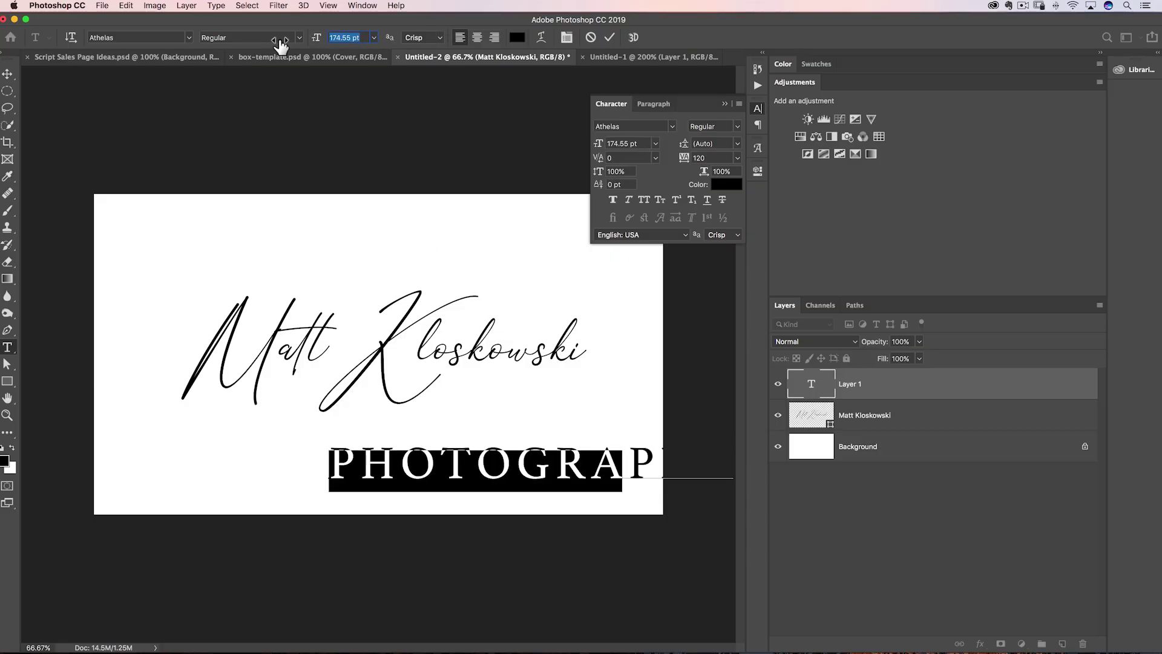
{"action": "left_click_drag", "start_coordinate": [280, 44], "coordinate": [254, 41]}
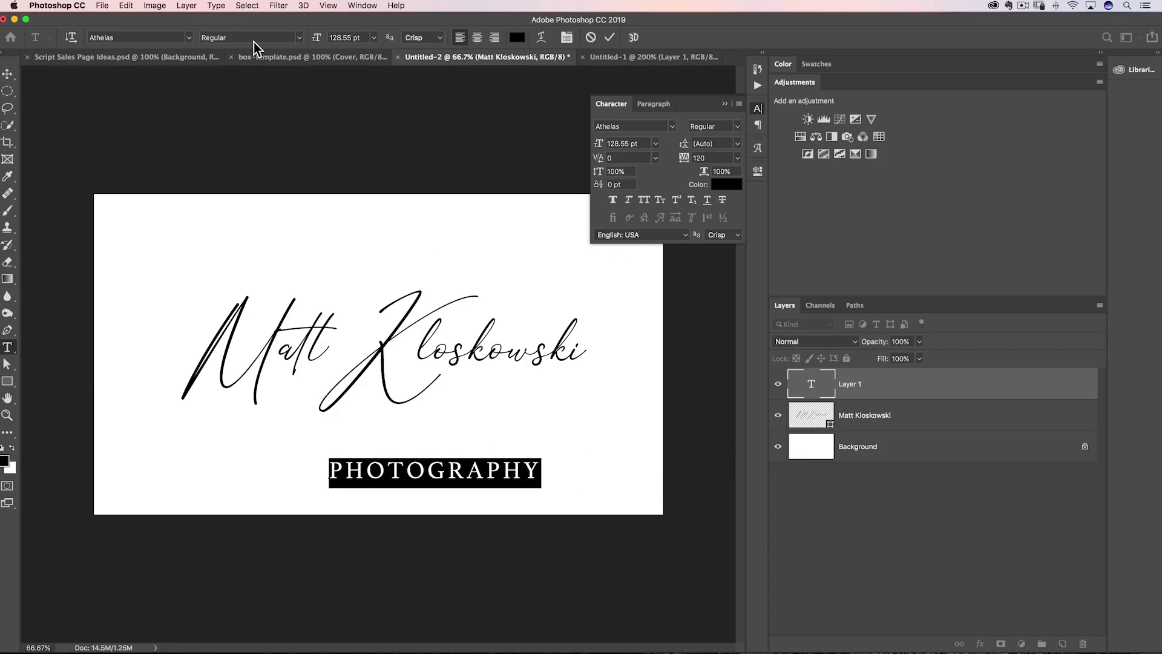
Move PHOTOGRAPHY up beneath Kloskowski and scale it down with Free Transform.
{"action": "left_click", "coordinate": [7, 73]}
{"action": "mouse_move", "coordinate": [389, 474]}
{"action": "left_mouse_down"}
{"action": "mouse_move", "coordinate": [500, 399]}
{"action": "mouse_move", "coordinate": [501, 374]}
{"action": "left_mouse_up"}
{"action": "key", "text": "super+t"}
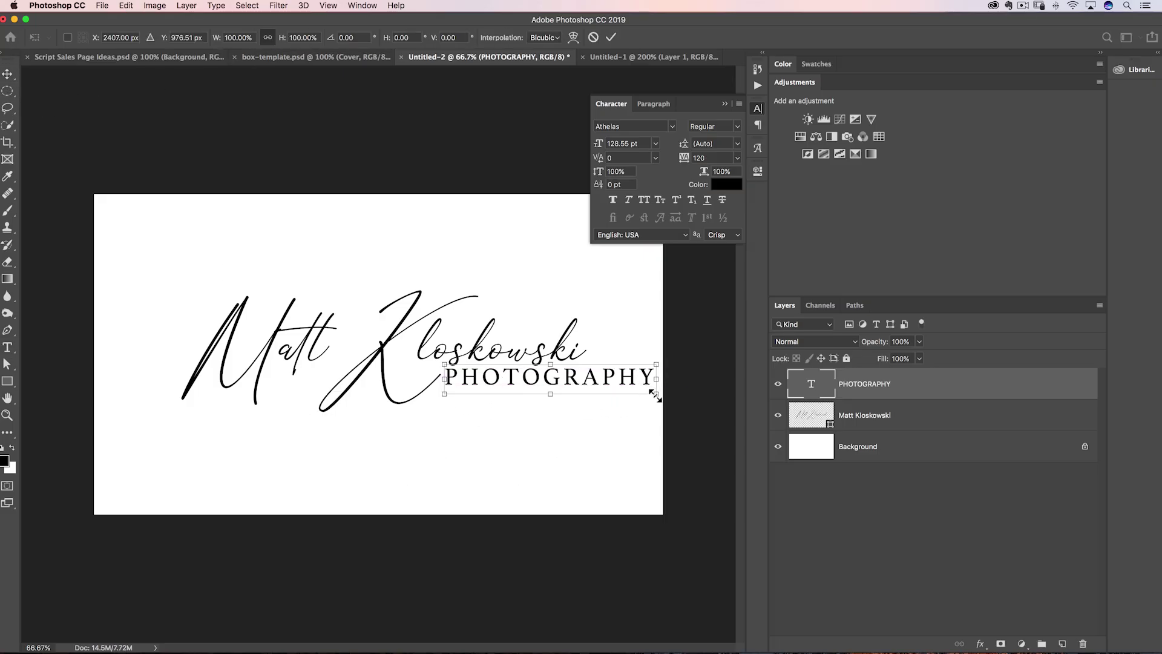
{"action": "left_click_drag", "start_coordinate": [654, 395], "coordinate": [486, 370]}
{"action": "key", "text": "Return"}
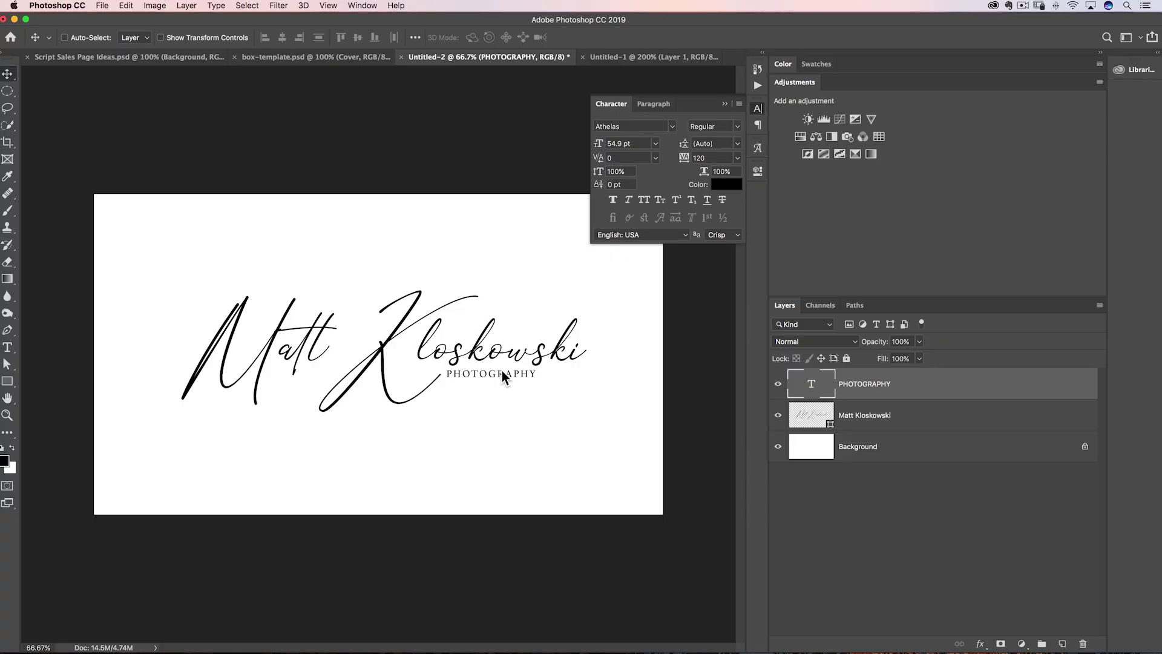
Rescale PHOTOGRAPHY with Free Transform so it settles at about 54.94 pt.
{"action": "key", "text": "super+t"}
{"action": "left_click_drag", "start_coordinate": [535, 375], "coordinate": [597, 436]}
{"action": "left_click_drag", "start_coordinate": [599, 390], "coordinate": [537, 367]}
{"action": "key", "text": "Return"}
Set the tracking of the PHOTOGRAPHY text to 540 in the Character panel.
{"action": "double_click", "coordinate": [812, 387]}
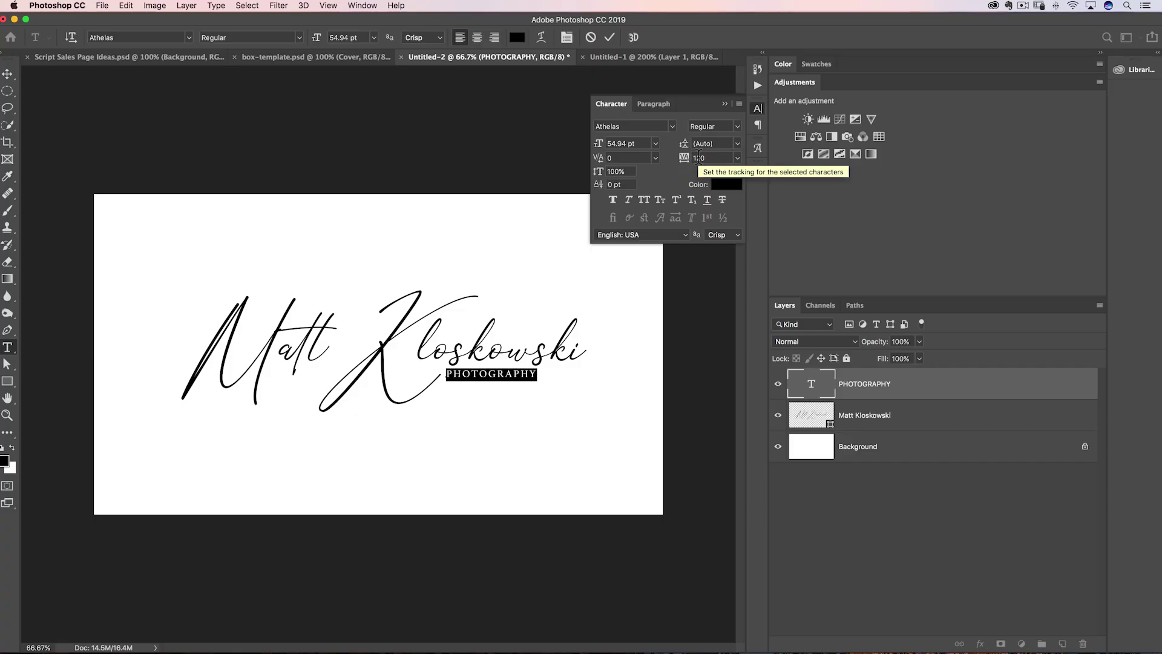
{"action": "left_click", "coordinate": [715, 157]}
{"action": "key", "text": "Up"}
{"action": "key", "text": "Up"}
{"action": "key", "text": "Up"}
{"action": "key", "text": "Up"}
{"action": "key", "text": "Up"}
{"action": "key", "text": "Up"}
{"action": "key", "text": "Up"}
{"action": "key", "text": "Up"}
{"action": "key", "text": "Up"}
{"action": "key", "text": "Up"}
{"action": "key", "text": "Up"}
{"action": "key", "text": "Up"}
{"action": "key", "text": "Up"}
{"action": "key", "text": "Up"}
{"action": "key", "text": "Up"}
{"action": "key", "text": "Up"}
{"action": "key", "text": "Up"}
{"action": "key", "text": "Up"}
{"action": "key", "text": "Up"}
{"action": "key", "text": "Up"}
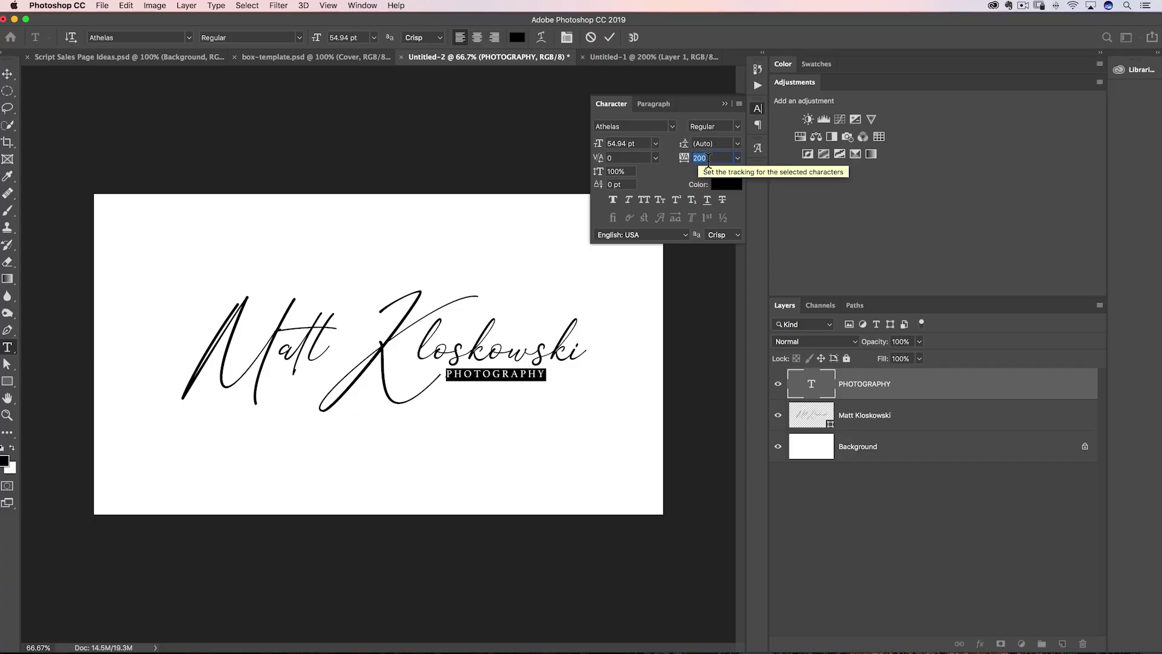
{"action": "key", "text": "Up"}
{"action": "key", "text": "Up"}
{"action": "key", "text": "Up"}
{"action": "key", "text": "Up"}
{"action": "key", "text": "Up"}
{"action": "key", "text": "Up"}
{"action": "key", "text": "Up"}
{"action": "key", "text": "Up"}
{"action": "key", "text": "Up"}
{"action": "key", "text": "Up"}
{"action": "key", "text": "Up"}
{"action": "key", "text": "Up"}
{"action": "key", "text": "Up"}
{"action": "key", "text": "Up"}
{"action": "key", "text": "Up"}
{"action": "key", "text": "Up"}
{"action": "key", "text": "Up"}
{"action": "key", "text": "Up"}
{"action": "key", "text": "Up"}
{"action": "key", "text": "Up"}
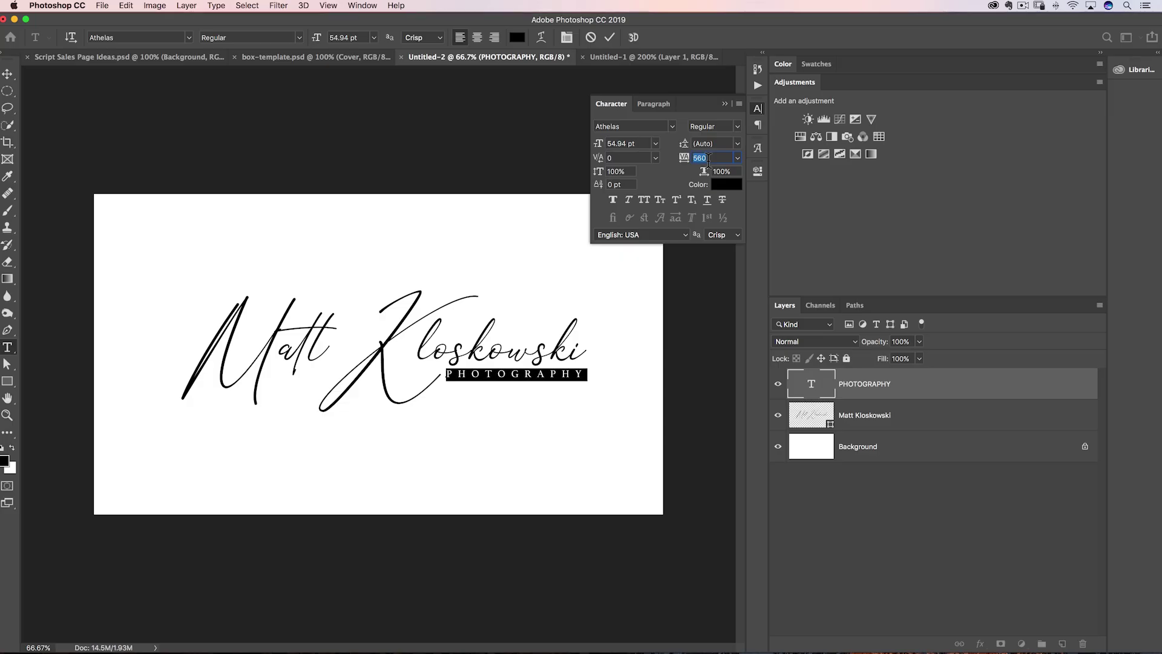
{"action": "key", "text": "Down"}
{"action": "key", "text": "Down"}
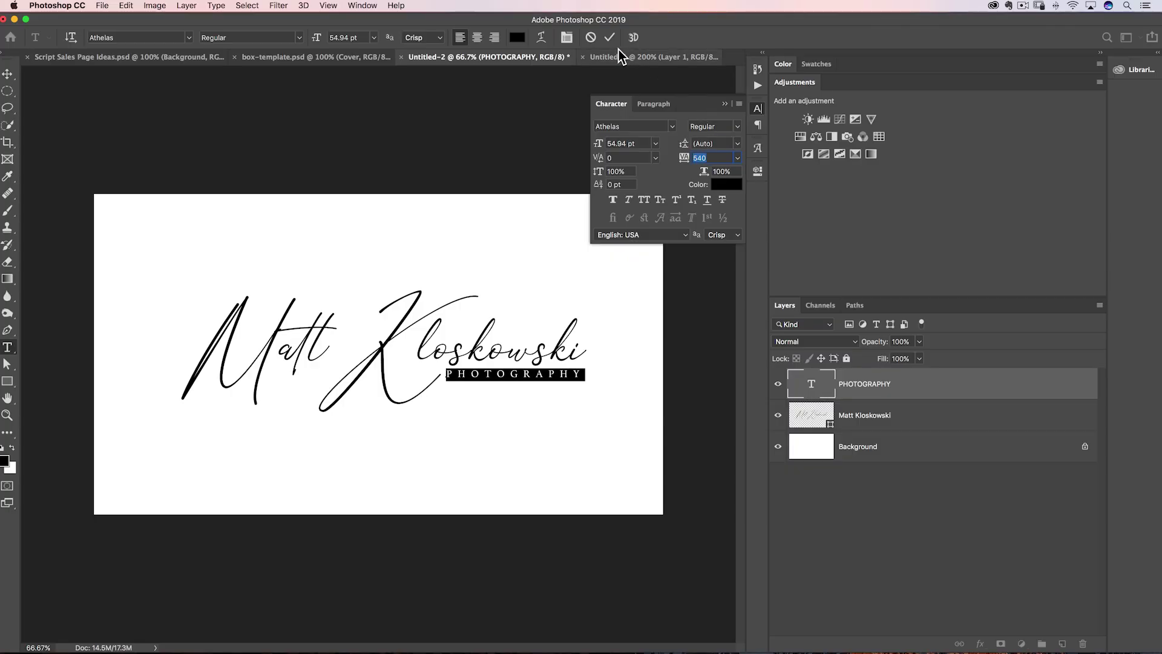
Commit the text and nudge PHOTOGRAPHY slightly right with the Move tool.
{"action": "left_click", "coordinate": [609, 36]}
{"action": "key", "text": "v"}
{"action": "left_click_drag", "start_coordinate": [507, 382], "coordinate": [508, 382]}
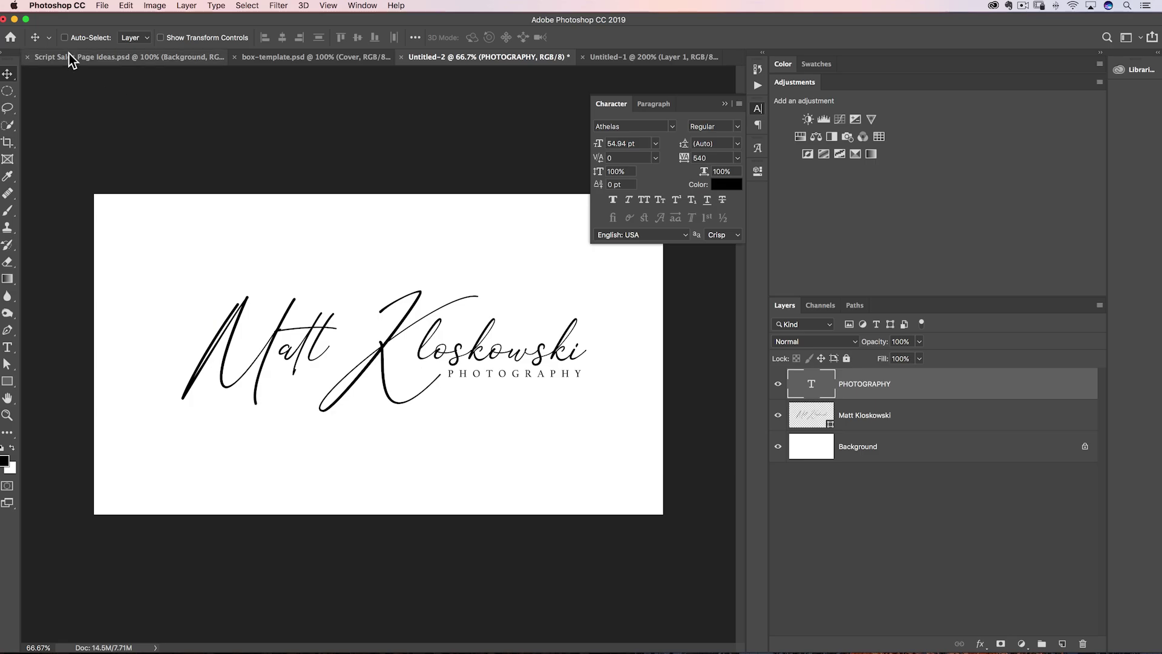
Hide the white Background layer.
{"action": "left_click", "coordinate": [254, 6]}
{"action": "left_click", "coordinate": [253, 6]}
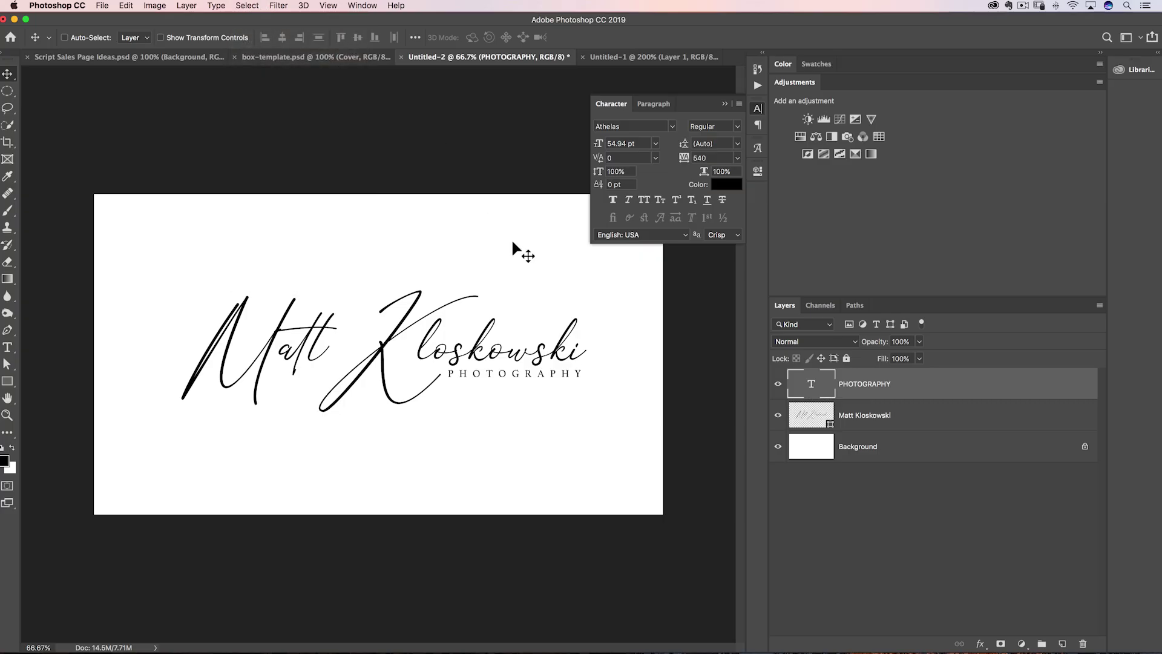
{"action": "left_click", "coordinate": [778, 448]}
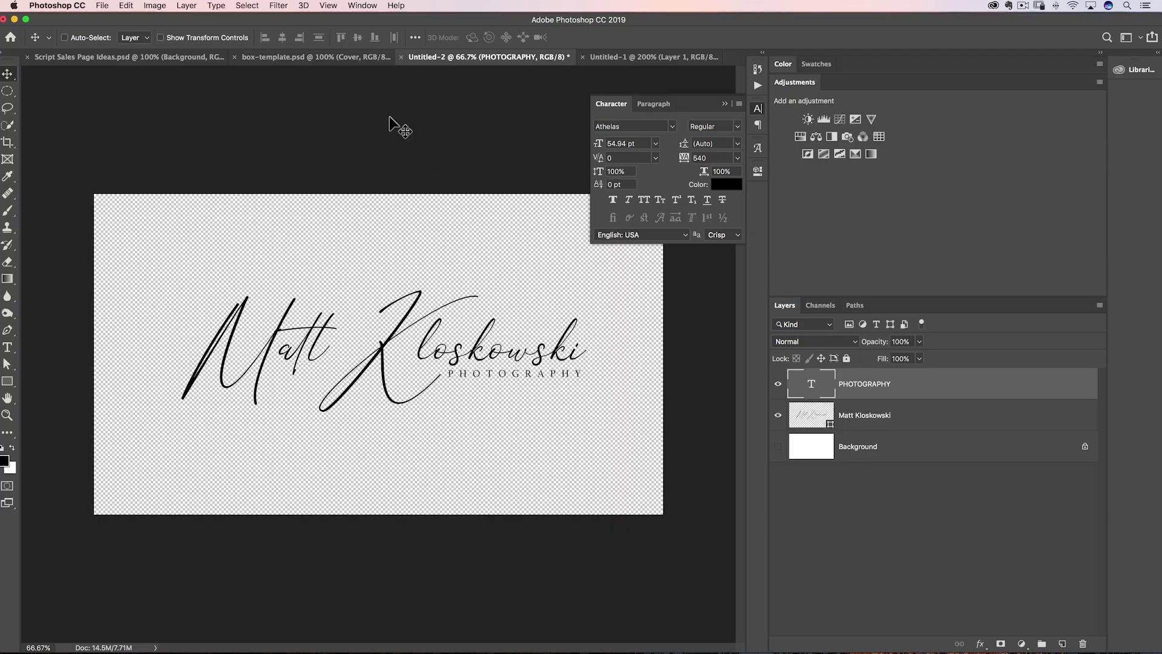
Select all and define a brush preset named 'Matt's Nameplate'.
{"action": "left_click", "coordinate": [248, 6]}
{"action": "left_click", "coordinate": [248, 19]}
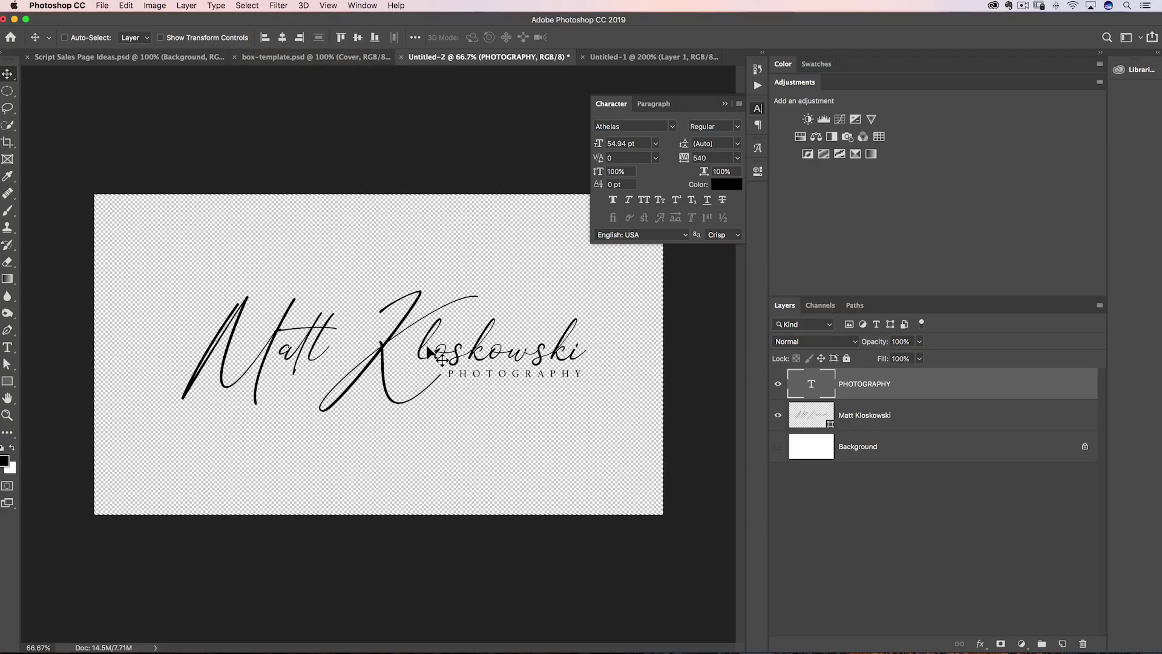
{"action": "left_click", "coordinate": [125, 6]}
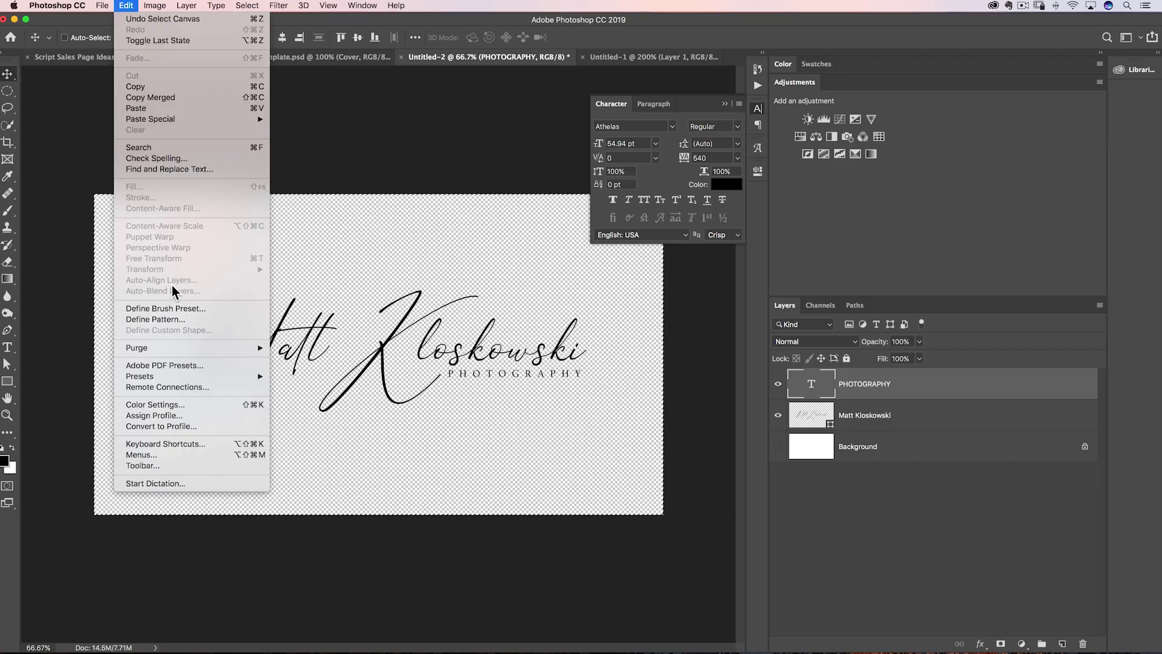
{"action": "left_click", "coordinate": [219, 308]}
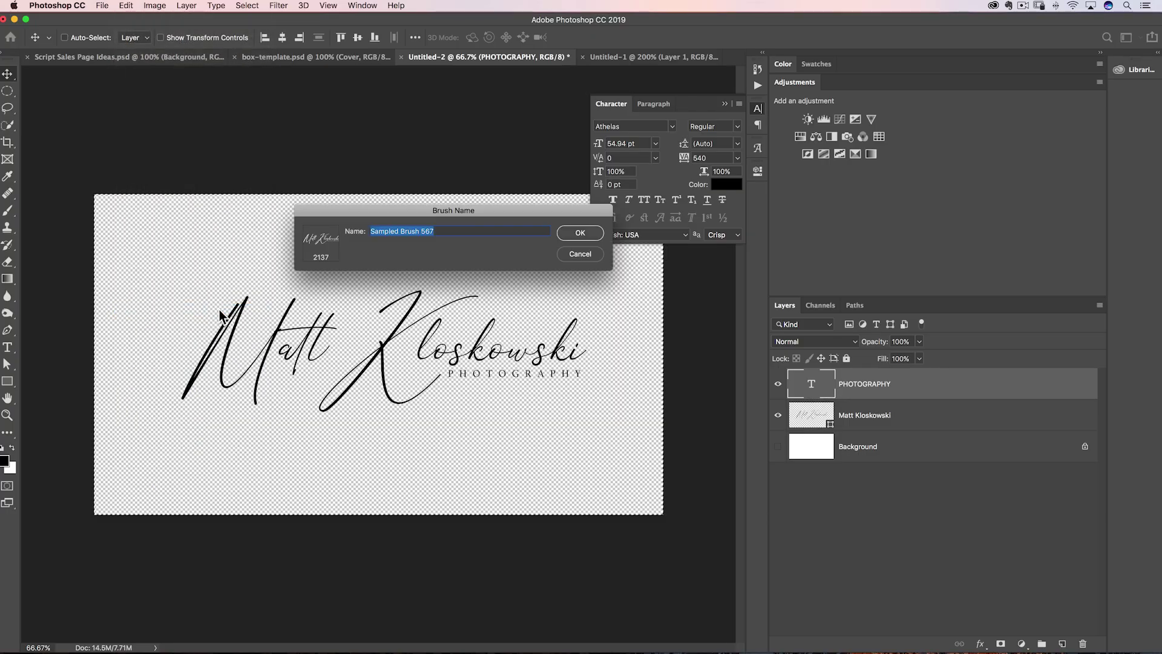
{"action": "type", "text": "Mat"}
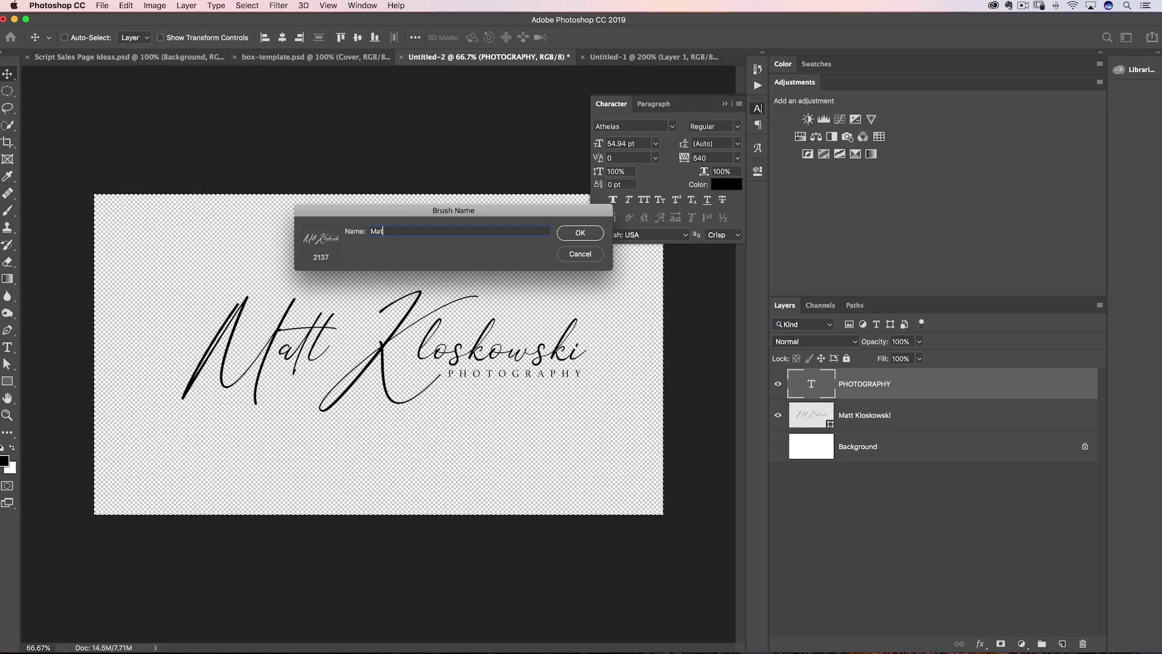
{"action": "type", "text": "t's Nameplate"}
{"action": "left_click", "coordinate": [579, 234]}
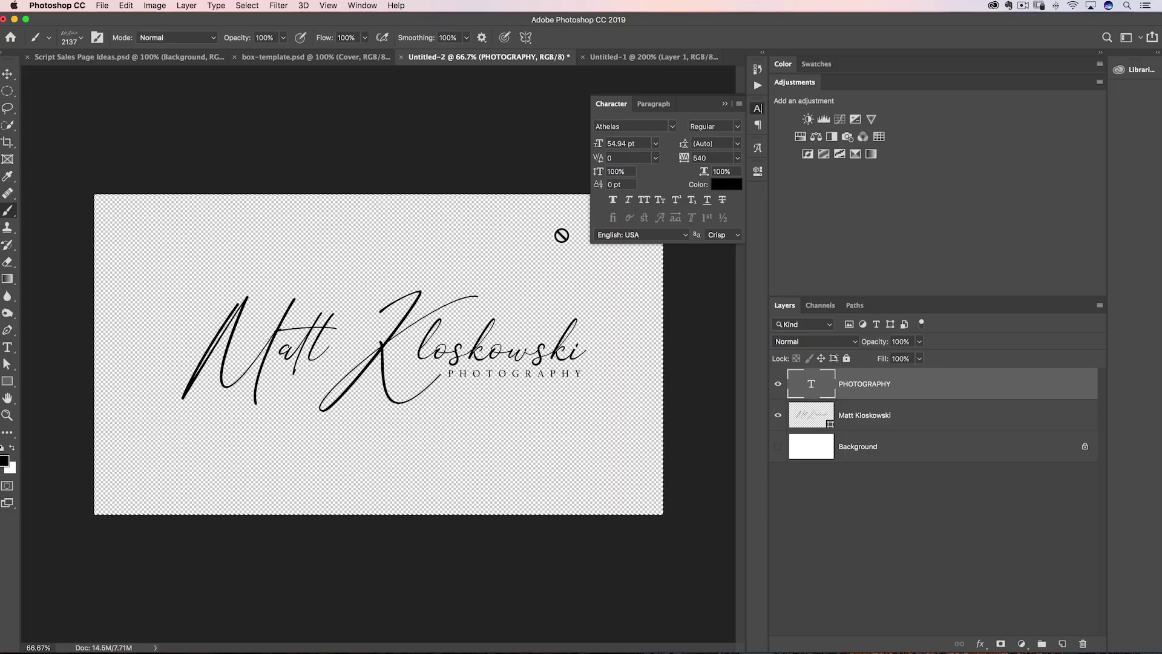
{"action": "left_click", "coordinate": [80, 39]}
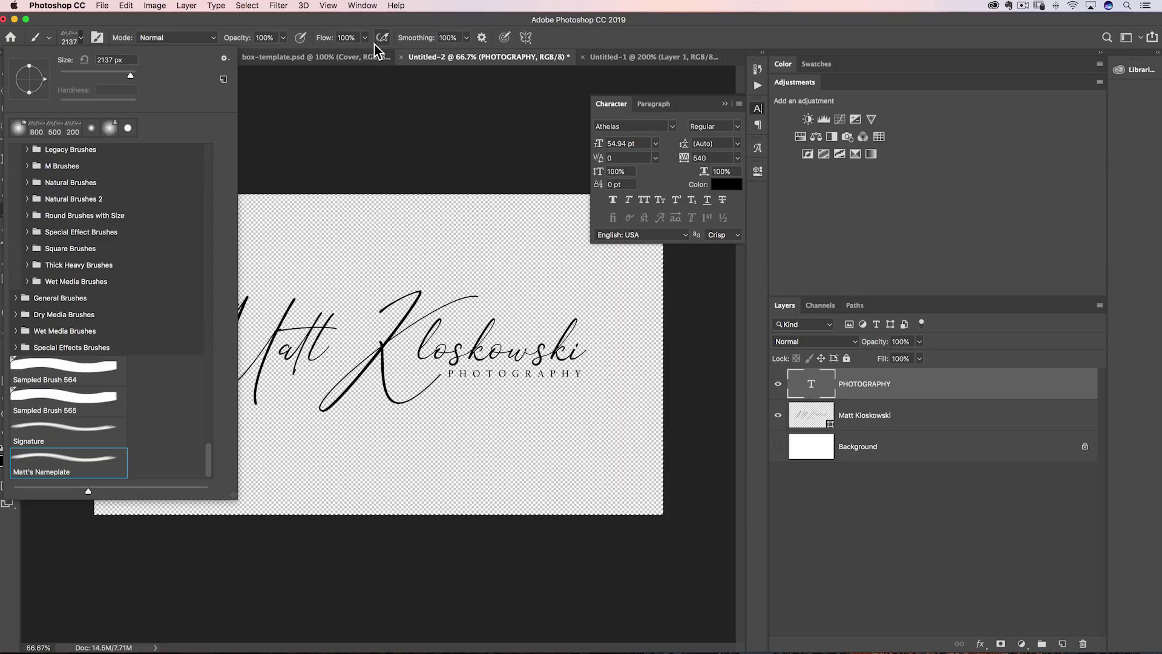
Close the brush preset list and bring up the Script Sales Page Ideas.psd landscape document.
{"action": "left_click", "coordinate": [238, 21]}
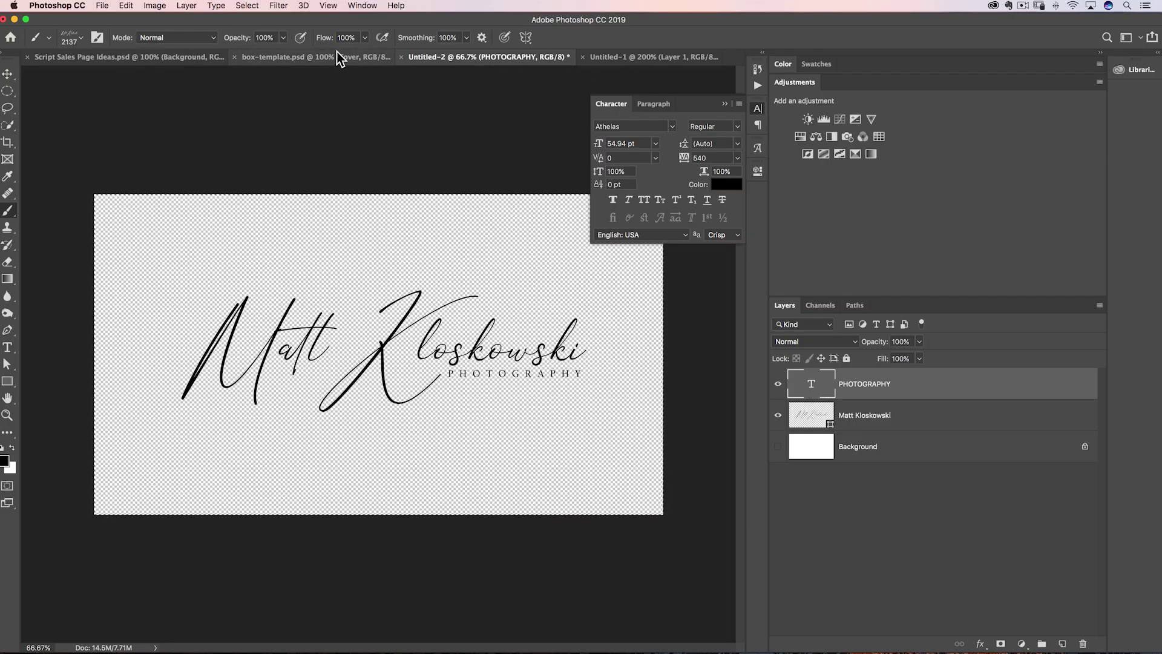
{"action": "left_click", "coordinate": [666, 59]}
{"action": "left_click", "coordinate": [122, 53]}
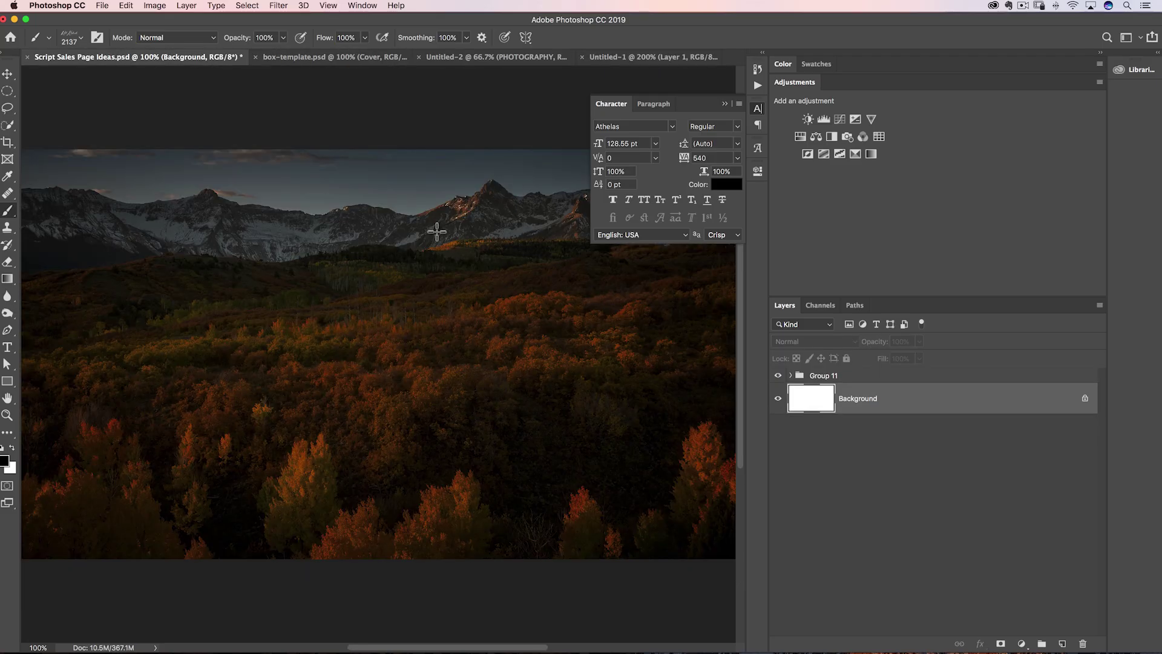
On a new empty layer, stamp the 1300 px signature brush in white across the mountains.
{"action": "left_click", "coordinate": [723, 104]}
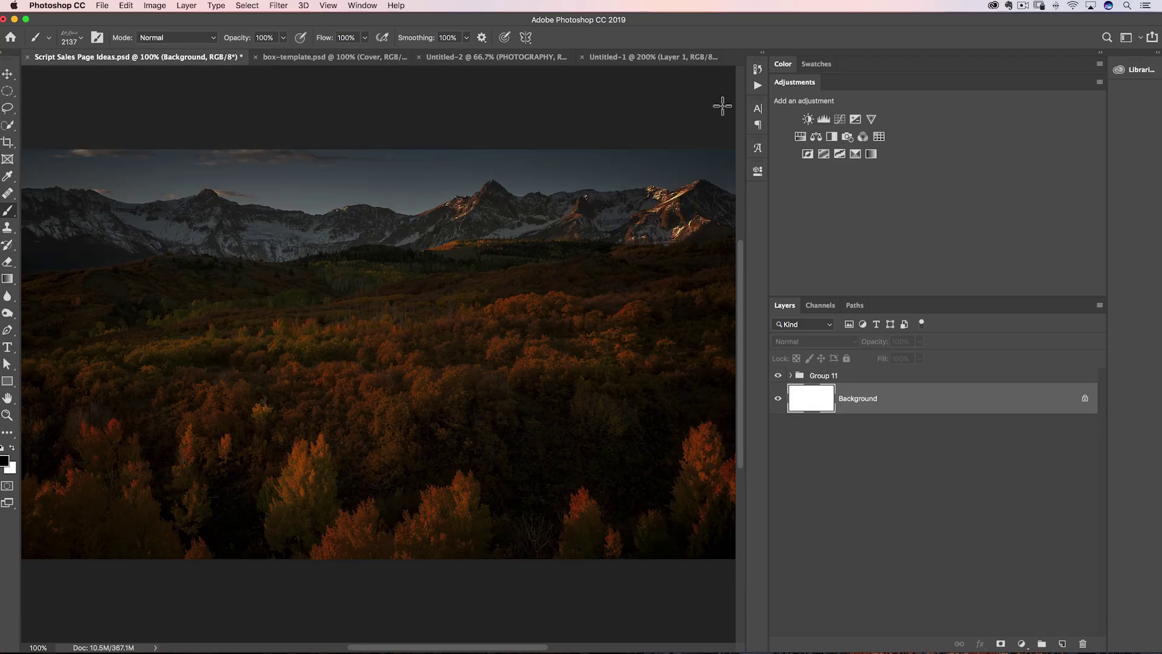
{"action": "left_click", "coordinate": [1062, 643]}
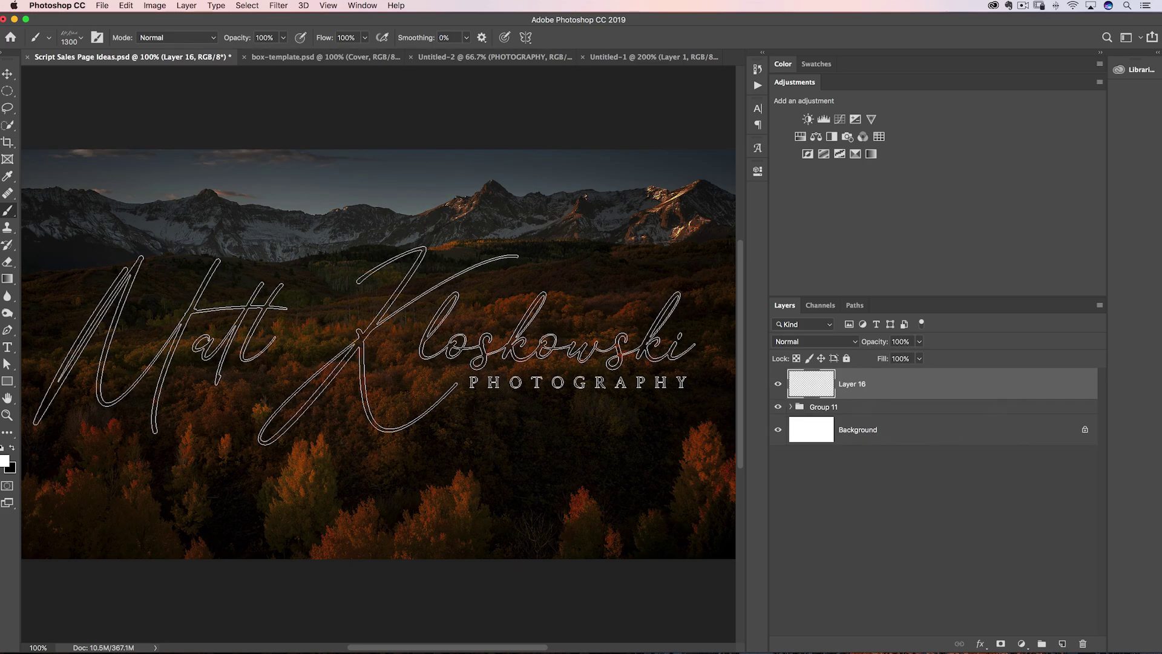
{"action": "key", "text": "bracketright"}
{"action": "key", "text": "bracketright"}
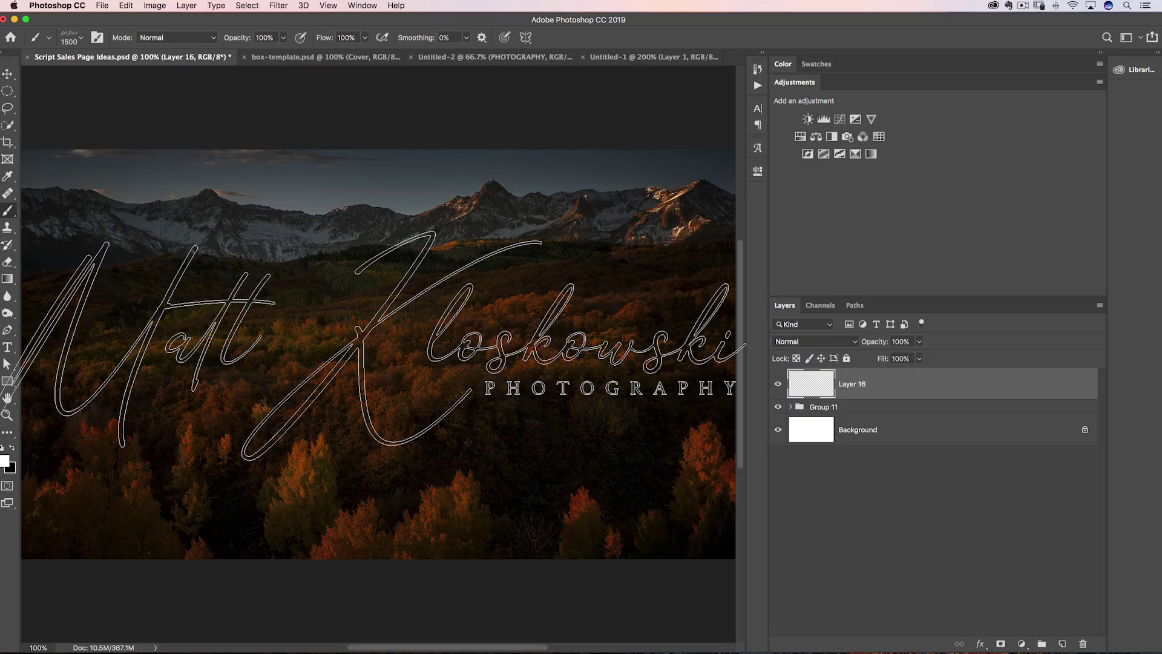
{"action": "key", "text": "bracketleft"}
{"action": "key", "text": "bracketleft"}
{"action": "key", "text": "bracketleft"}
{"action": "key", "text": "bracketleft"}
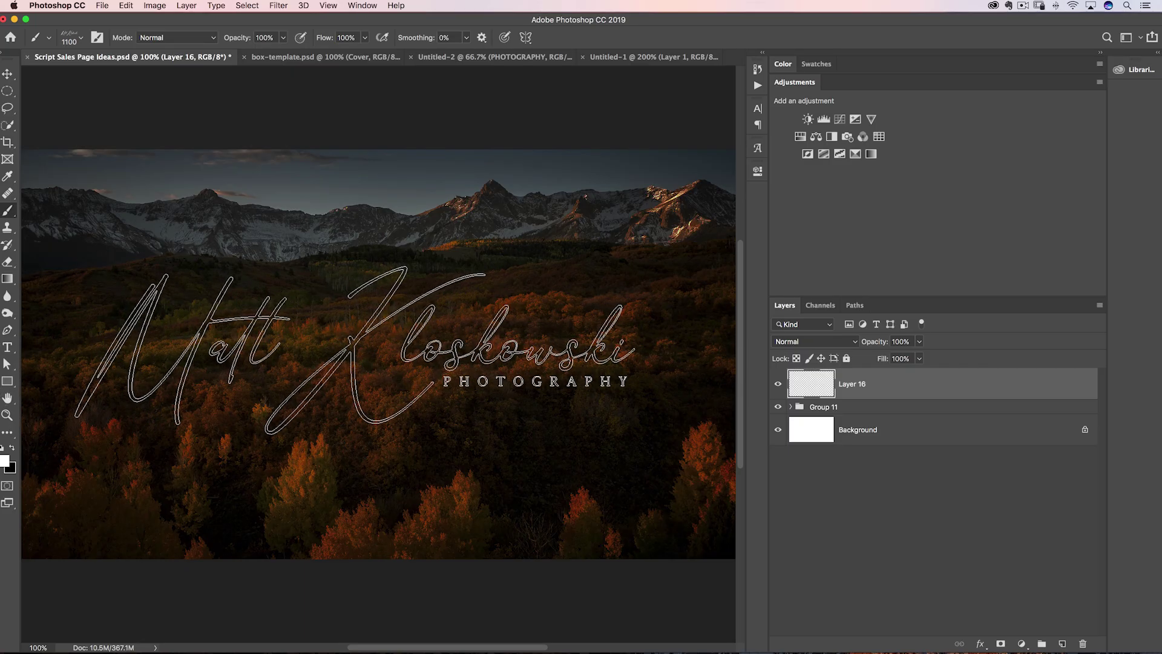
{"action": "key", "text": "bracketright"}
{"action": "key", "text": "bracketright"}
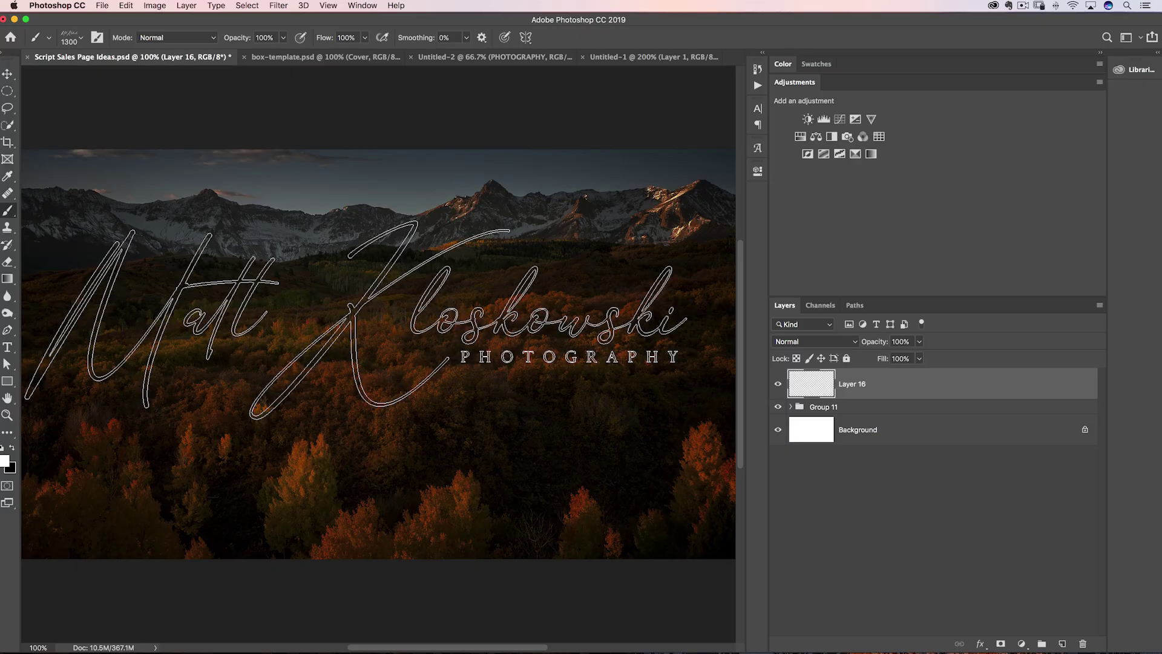
{"action": "left_click", "coordinate": [368, 333]}
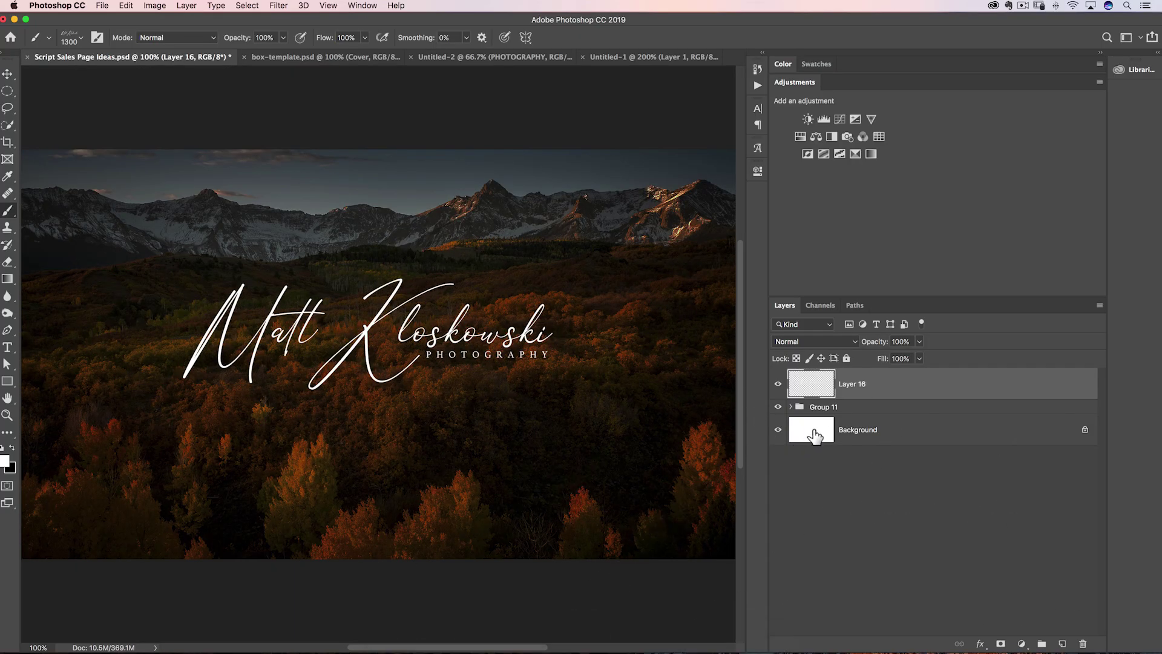
Scale the signature down into the bottom-right corner and set Layer 16 opacity to 69%.
{"action": "key", "text": "v"}
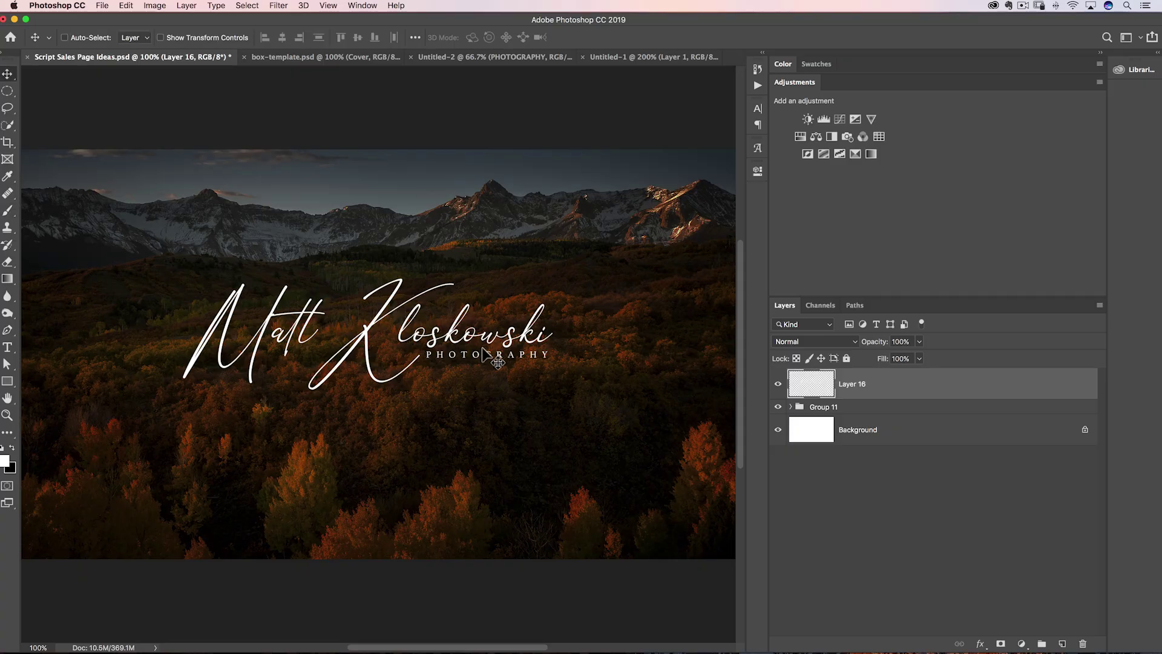
{"action": "mouse_move", "coordinate": [459, 348]}
{"action": "left_mouse_down"}
{"action": "mouse_move", "coordinate": [392, 397]}
{"action": "mouse_move", "coordinate": [439, 360]}
{"action": "mouse_move", "coordinate": [520, 371]}
{"action": "mouse_move", "coordinate": [509, 357]}
{"action": "mouse_move", "coordinate": [530, 428]}
{"action": "left_mouse_up"}
{"action": "key", "text": "super"}
{"action": "key", "text": "super+t"}
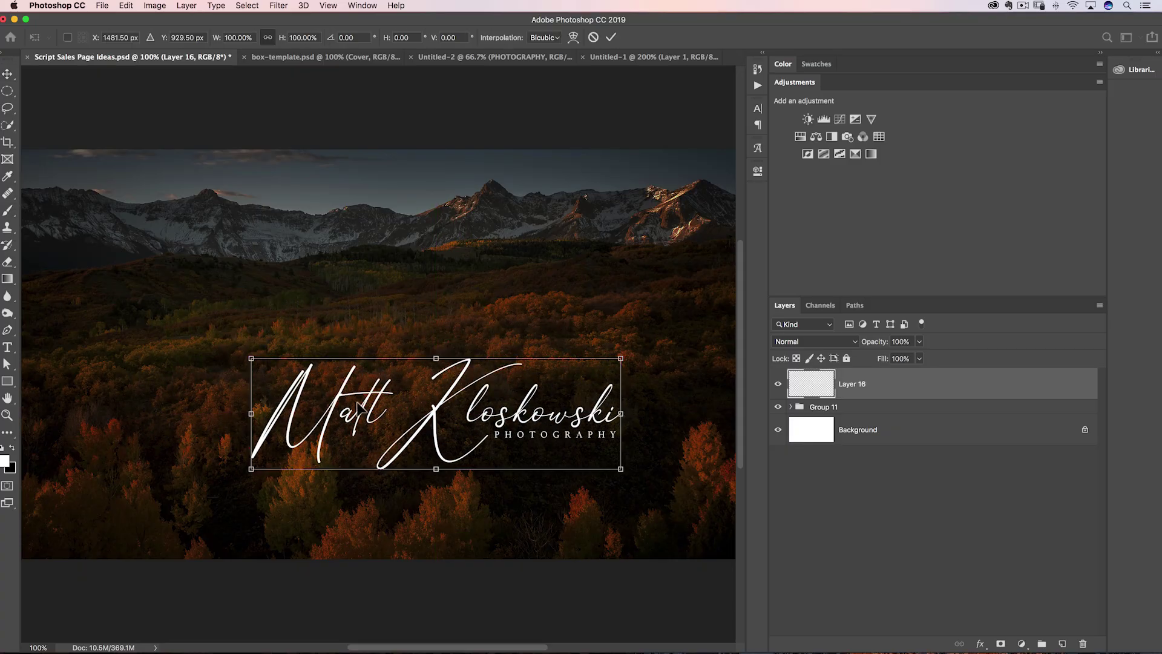
{"action": "mouse_move", "coordinate": [253, 361]}
{"action": "left_mouse_down"}
{"action": "mouse_move", "coordinate": [547, 493]}
{"action": "mouse_move", "coordinate": [504, 466]}
{"action": "mouse_move", "coordinate": [562, 463]}
{"action": "mouse_move", "coordinate": [675, 547]}
{"action": "mouse_move", "coordinate": [668, 540]}
{"action": "left_mouse_up"}
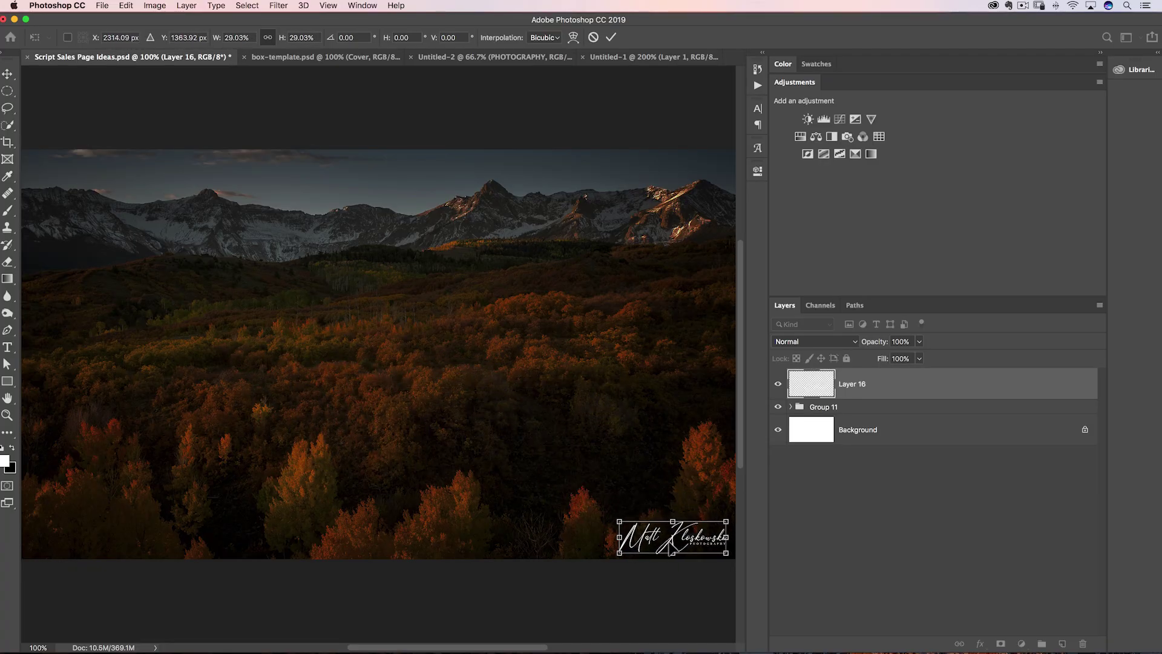
{"action": "key", "text": "Return"}
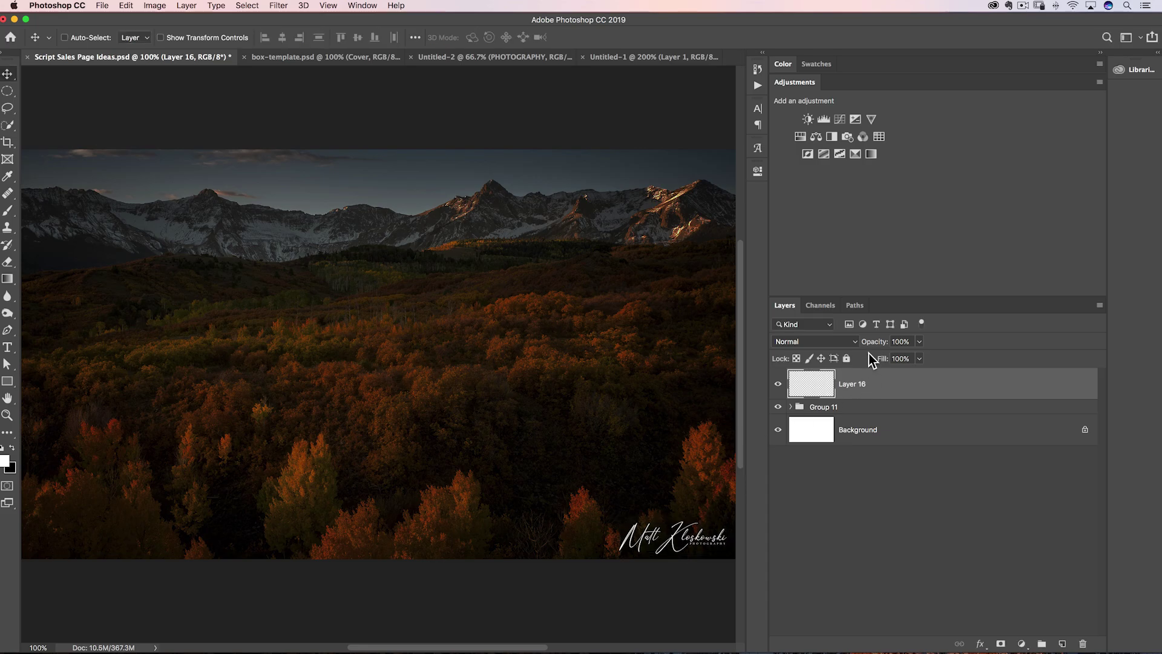
{"action": "left_click_drag", "start_coordinate": [871, 349], "coordinate": [854, 349]}
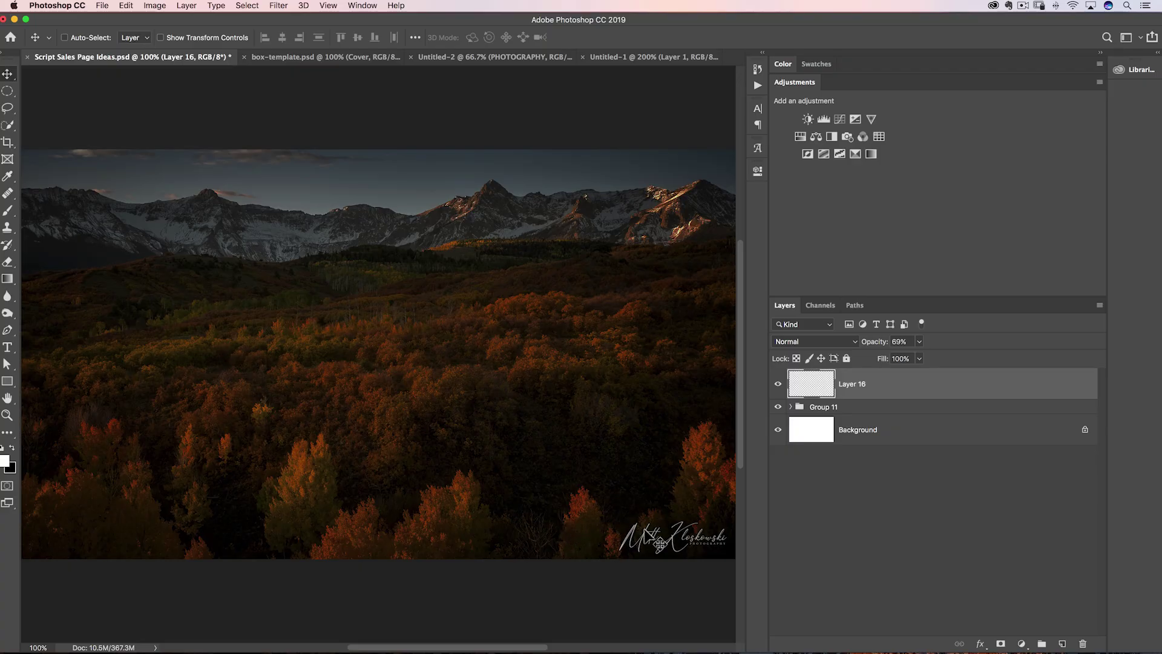
{"action": "left_click_drag", "start_coordinate": [647, 532], "coordinate": [651, 529]}
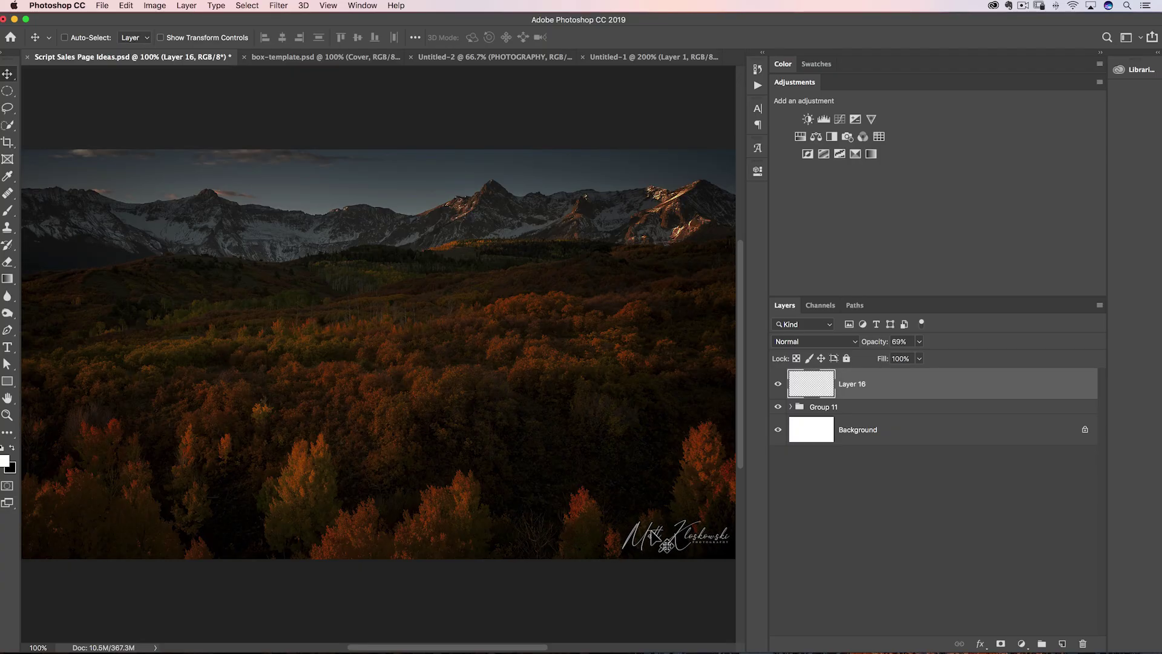